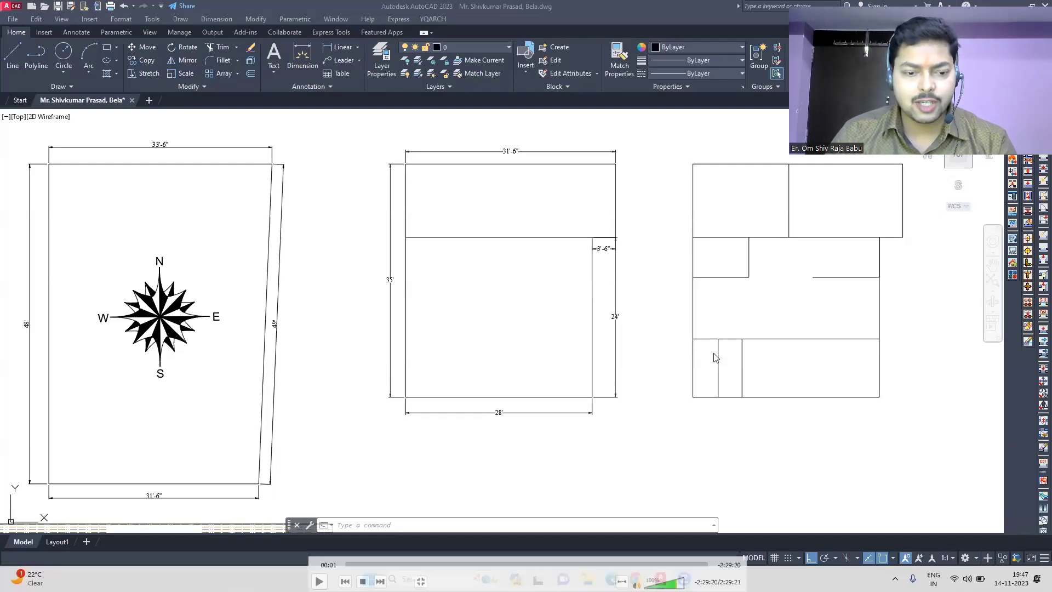
- Place a copy of the vertical partition line in the bottom row of the right-hand plan, 8' from the east wall
click(742, 375)
text(m)
key(Return)
click(869, 400)
text(8')
key(Return)
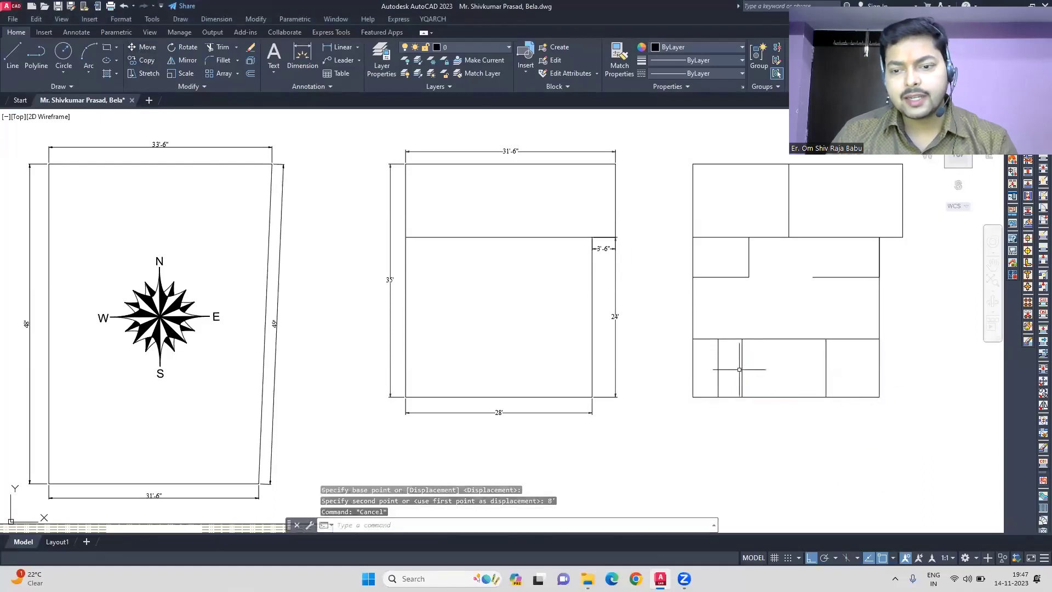
key(Escape)
- Switch the YQArch language with YQLANG and convert all lines of the right-hand plan into walls with yq_line2wall
text(yqlang)
key(Return)
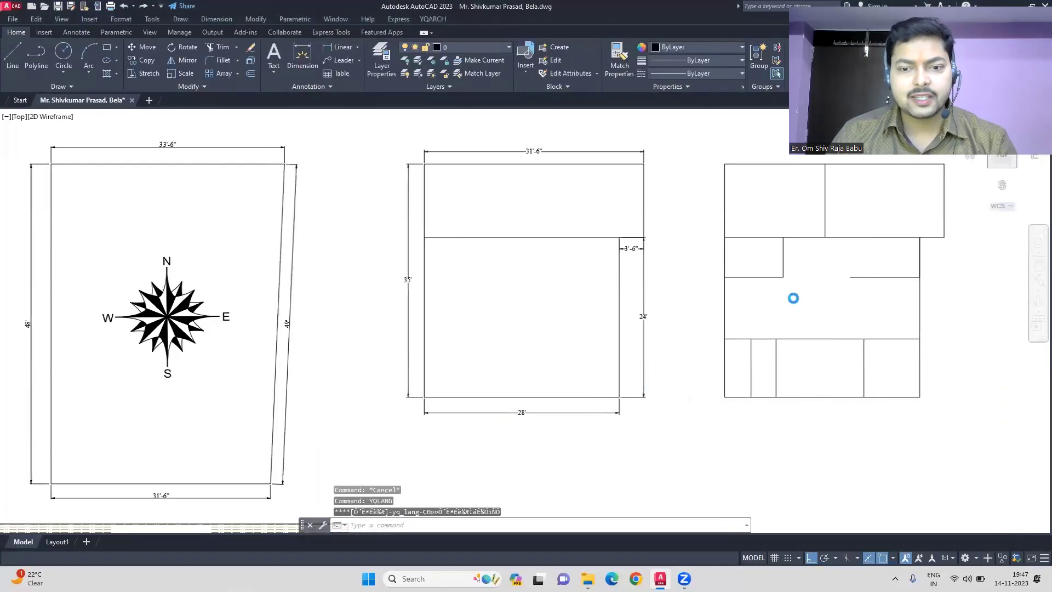
text(yq_line2wall)
key(Return)
key(Return)
drag(664, 155, 944, 442)
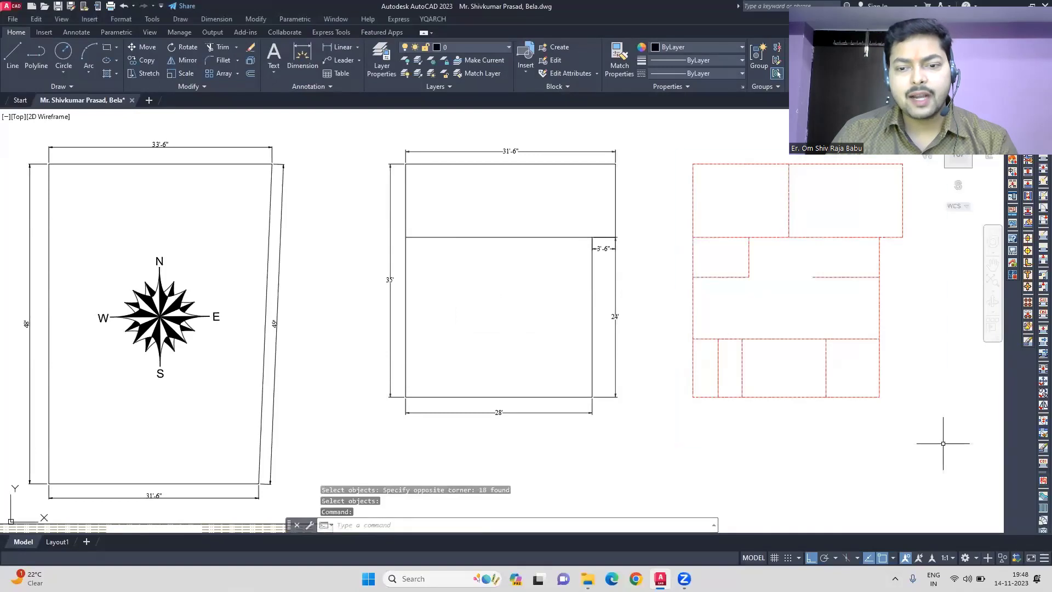
key(Return)
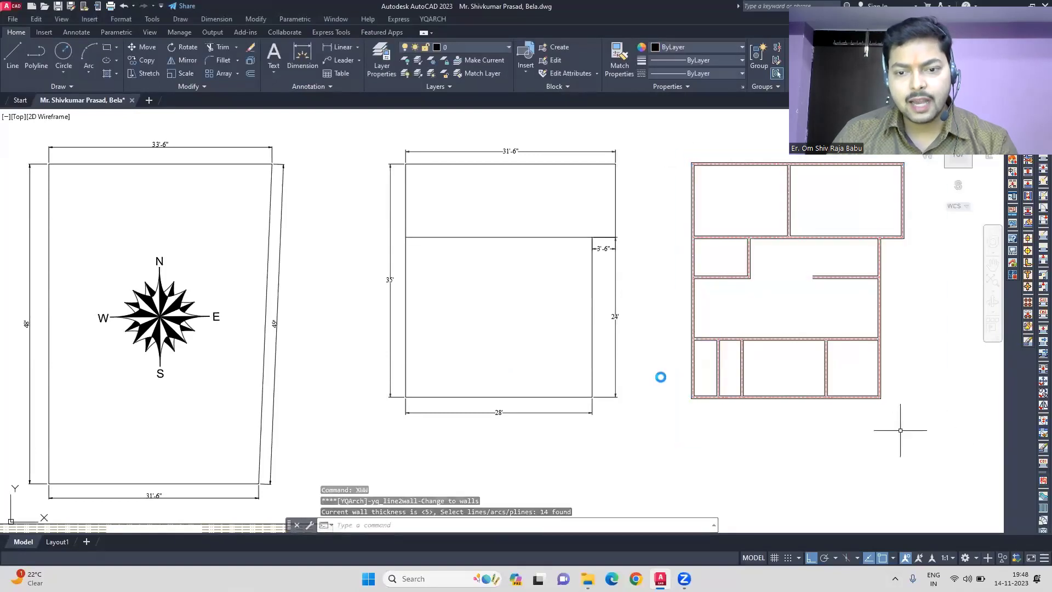
- Add YQArch Inside Walls dimensions to the two top rooms, the small room below them and the space beside it
text(dd)
key(Return)
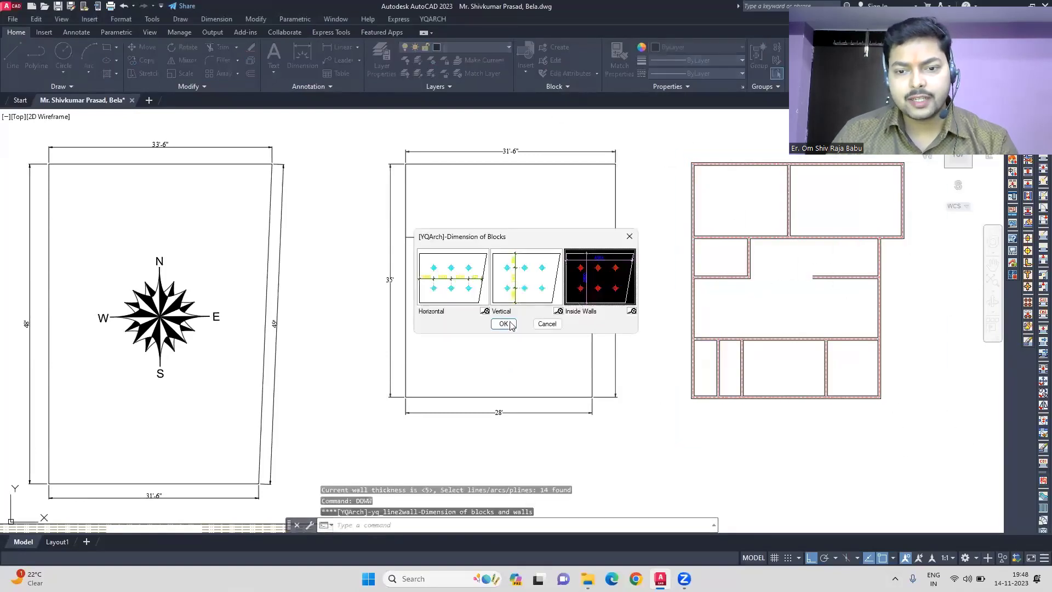
key(Return)
click(706, 246)
key(Return)
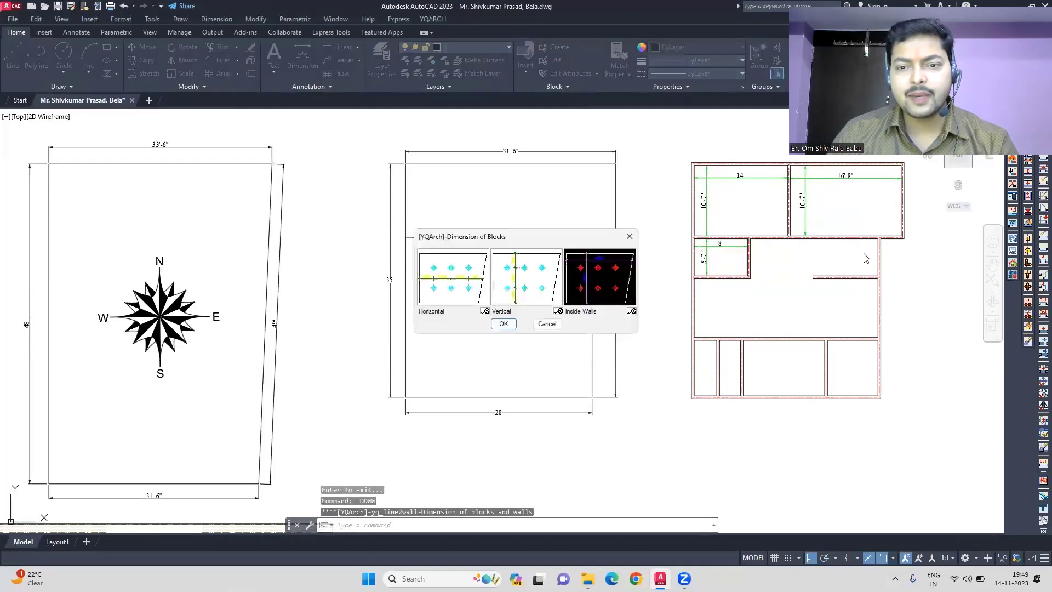
key(Return)
click(868, 263)
key(Return)
- Add Inside Walls dimensions to all four rooms of the bottom row
key(Return)
click(867, 386)
key(Return)
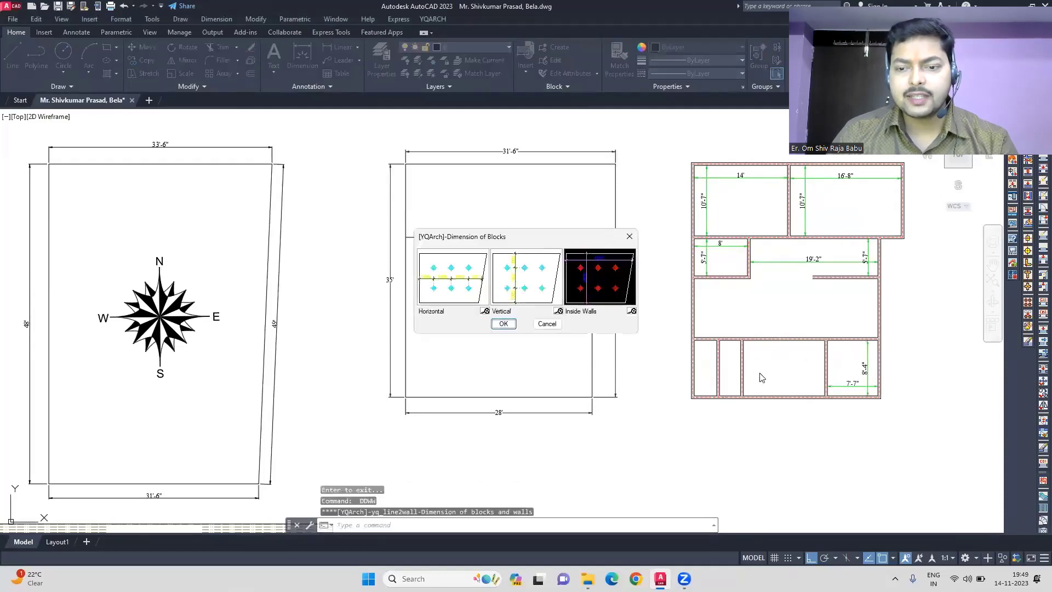
key(Return)
click(754, 352)
key(Return)
key(Return)
click(701, 355)
key(Return)
key(Return)
click(727, 350)
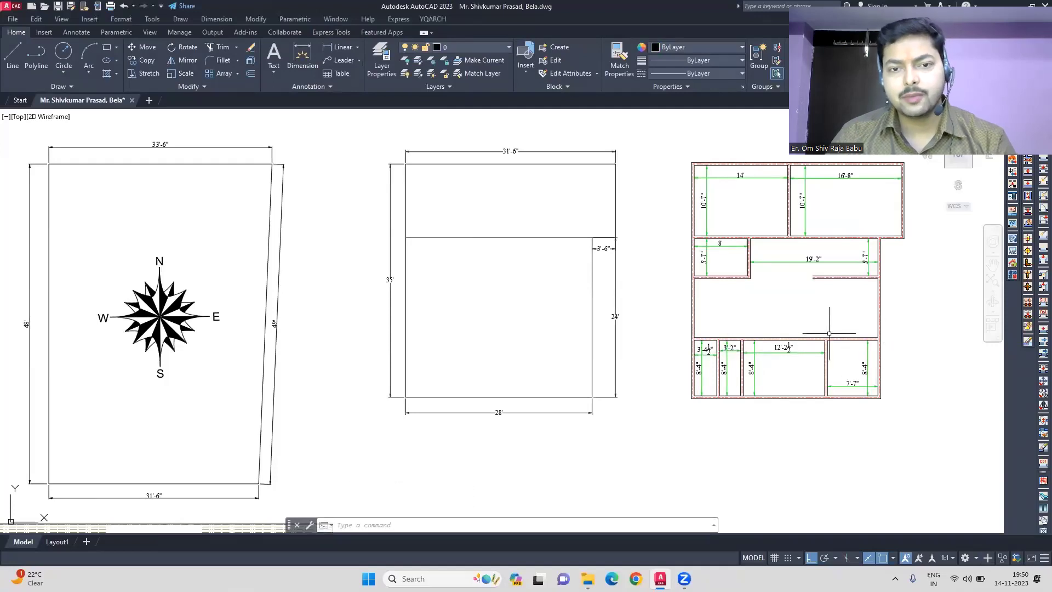
- Dimension the overall width of the walled plan below its bottom wall
scroll(954, 236, up, 2)
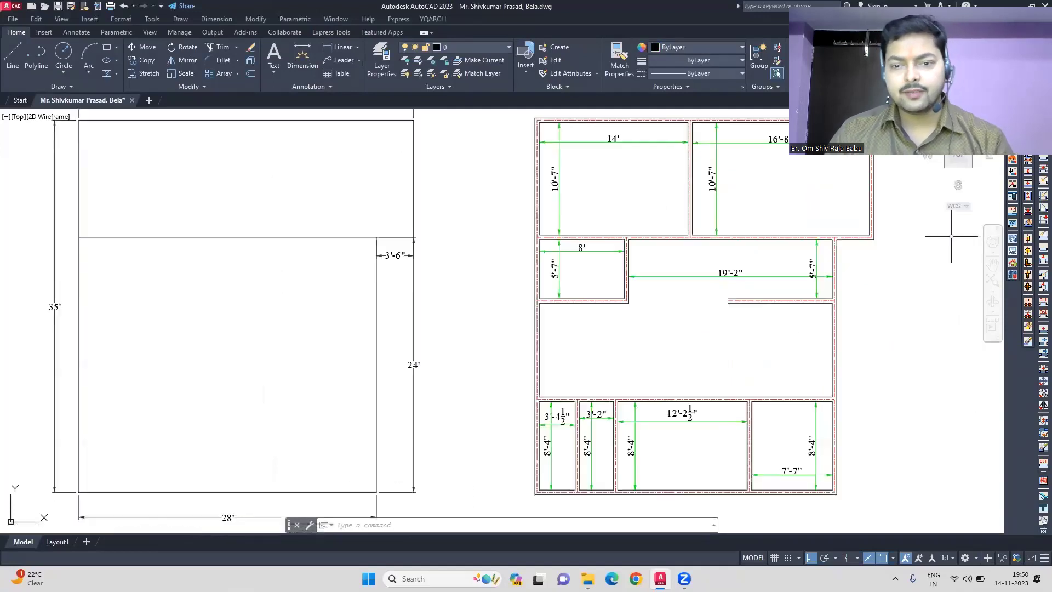
middle_drag(951, 235, 888, 239)
text(dim)
key(Return)
click(472, 120)
key(Escape)
text(dim)
key(Return)
scroll(595, 425, up, 4)
click(422, 392)
click(897, 391)
click(658, 418)
- Dimension the overall height along the west side and the overall width above the top wall of the walled plan
click(423, 392)
click(402, 224)
click(356, 247)
click(400, 225)
click(934, 225)
click(667, 201)
scroll(607, 241, down, 3)
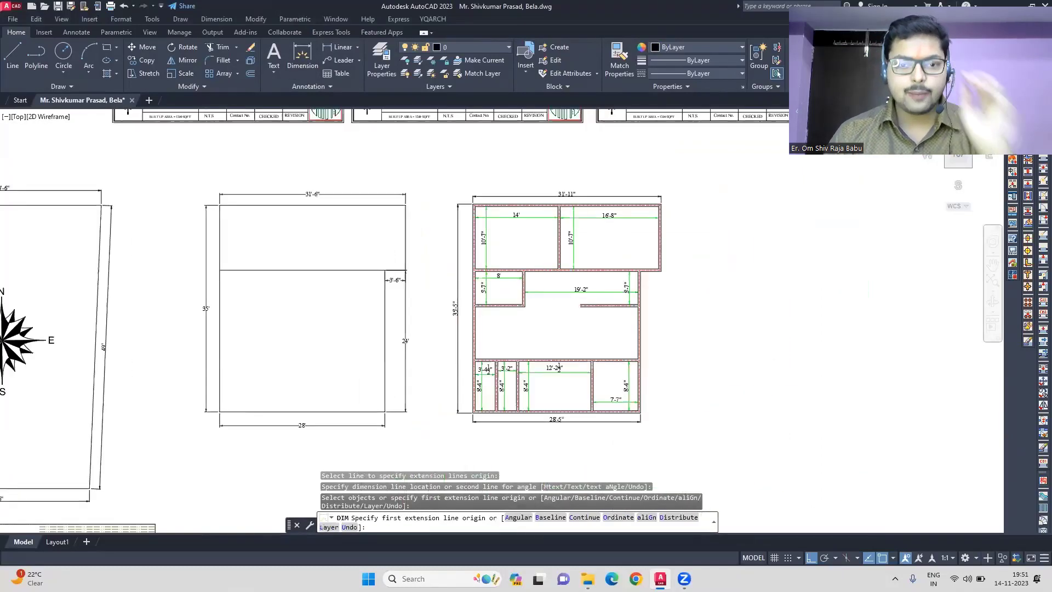
middle_click(607, 241)
scroll(716, 231, up, 2)
scroll(665, 274, down, 2)
key(Escape)
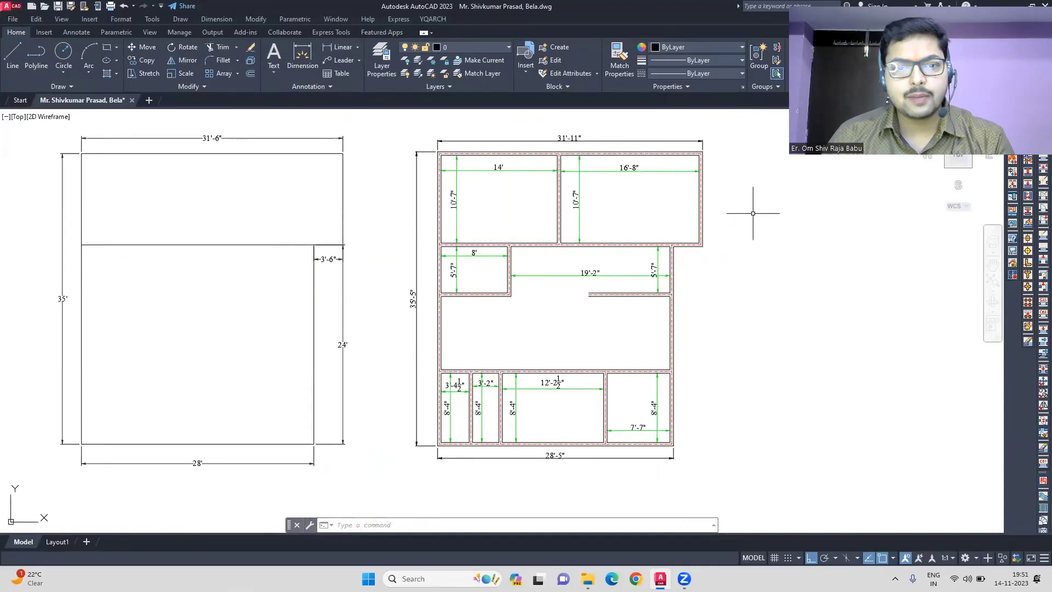
- Draw a slanted line from the middle outline's lower east corner to its upper east corner and measure the gap beside it
key(Return)
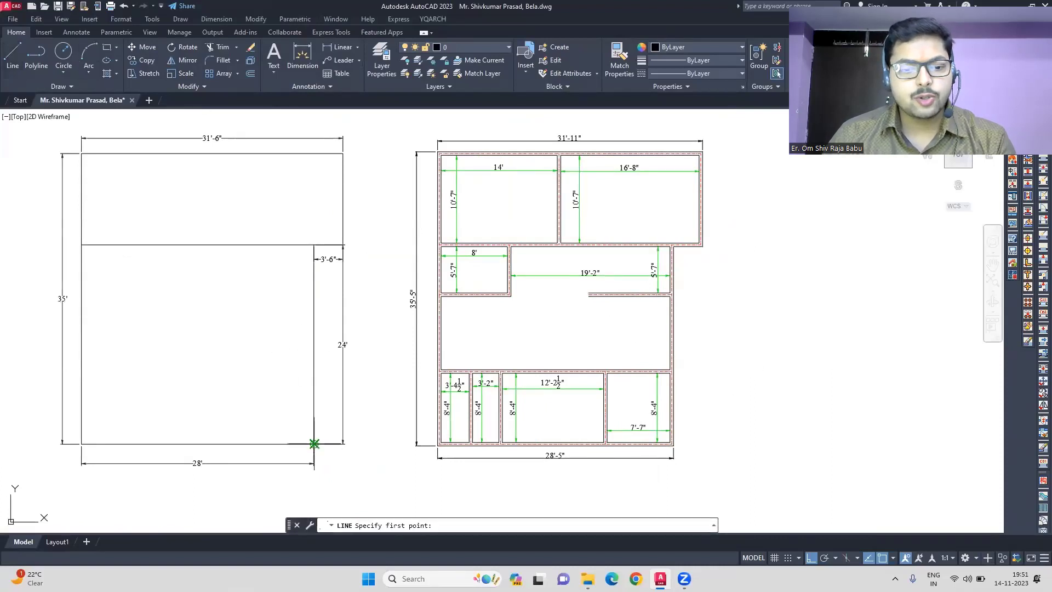
click(314, 443)
scroll(328, 182, up, 2)
click(350, 137)
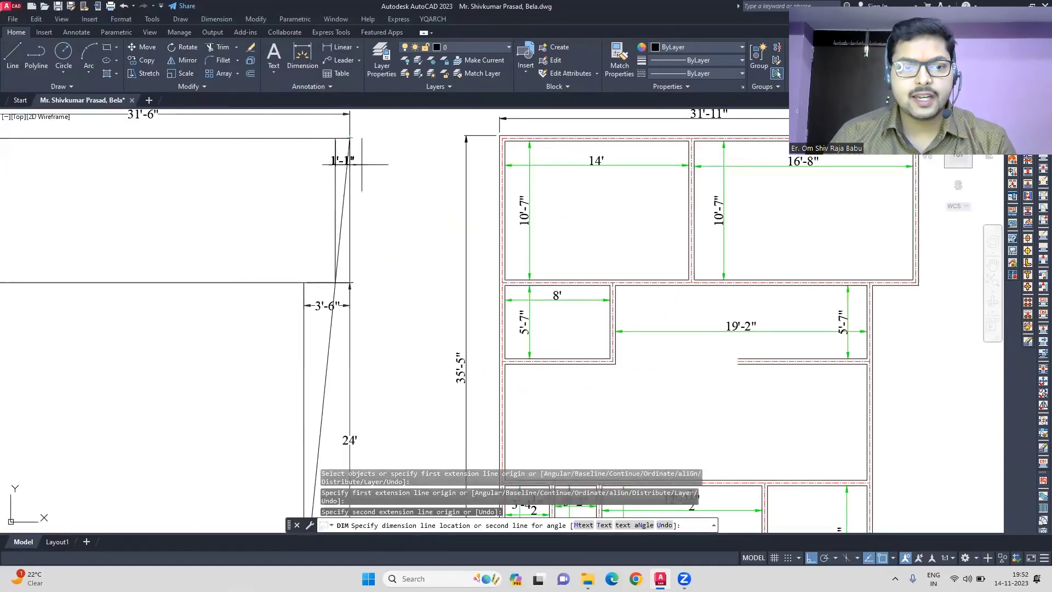
key(Escape)
- Delete the slanted line and the short vertical line from the middle outline
scroll(292, 180, down, 2)
click(324, 203)
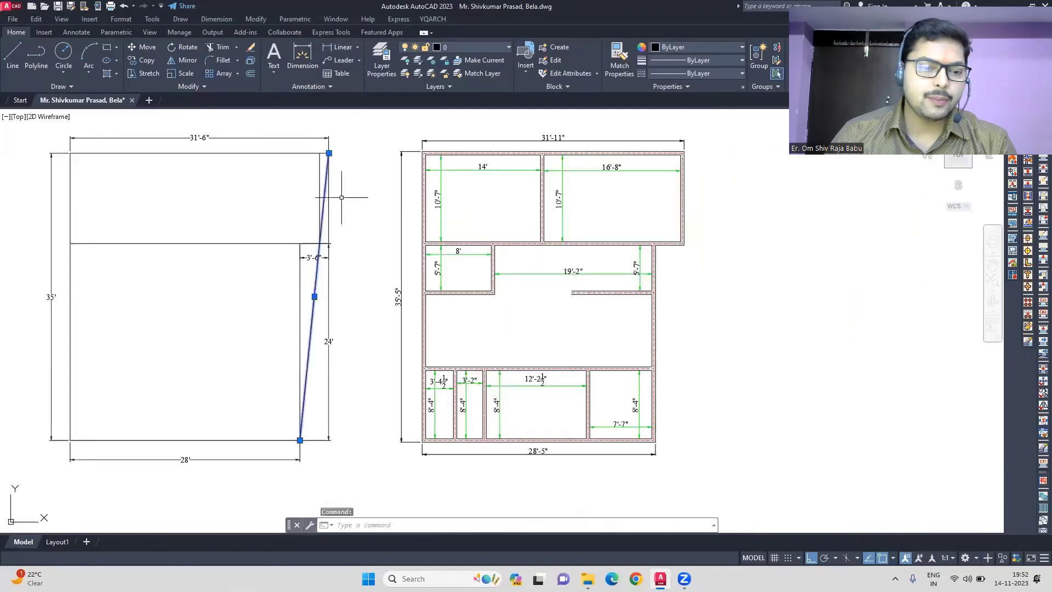
key(Delete)
click(320, 209)
key(Delete)
- Copy the site plot's top and bottom edges onto the middle outline, aligned at its upper-left corner
middle_drag(214, 234, 592, 228)
scroll(591, 226, down, 2)
click(12, 56)
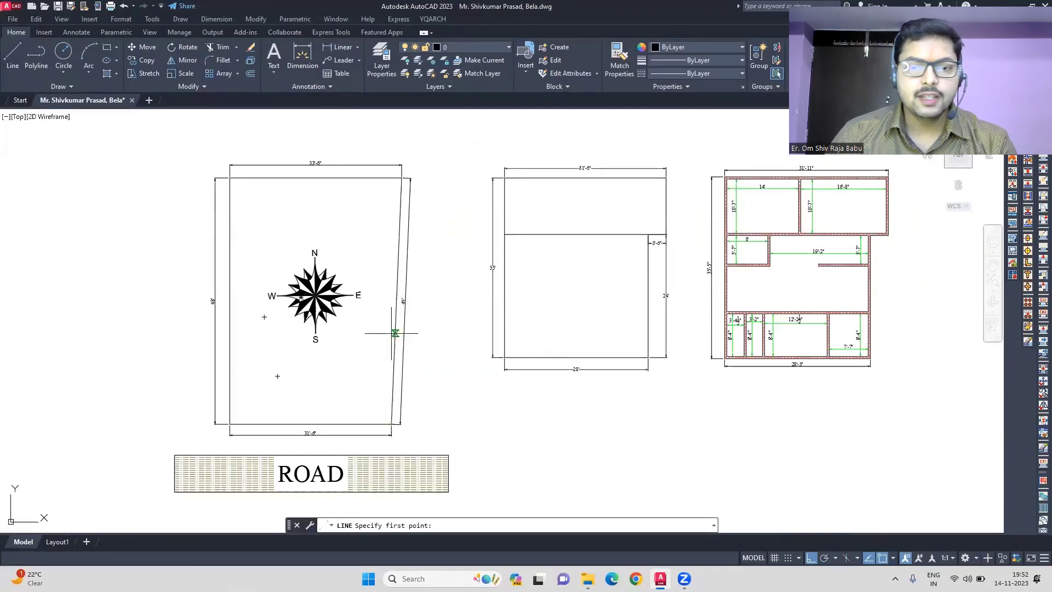
click(246, 177)
key(Escape)
click(311, 177)
click(308, 424)
click(141, 60)
click(230, 178)
scroll(507, 178, up, 5)
click(486, 172)
key(Escape)
scroll(457, 192, down, 5)
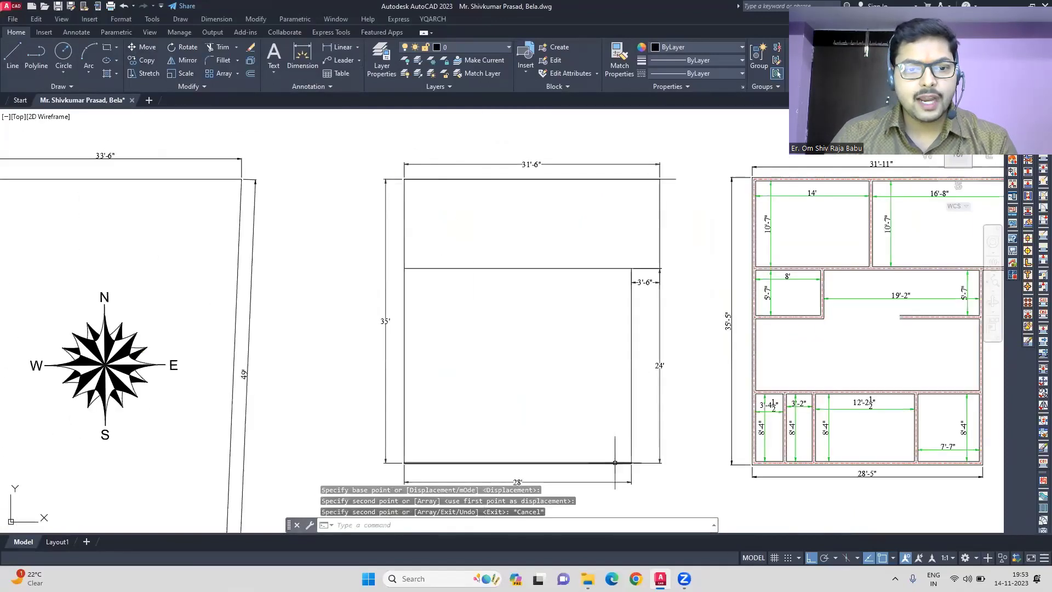
- Draw the slanted plot side between the copied edges' ends and lengthen the middle outline's dividing line past it
click(21, 64)
click(604, 427)
click(613, 185)
scroll(582, 241, up, 2)
click(616, 237)
click(642, 237)
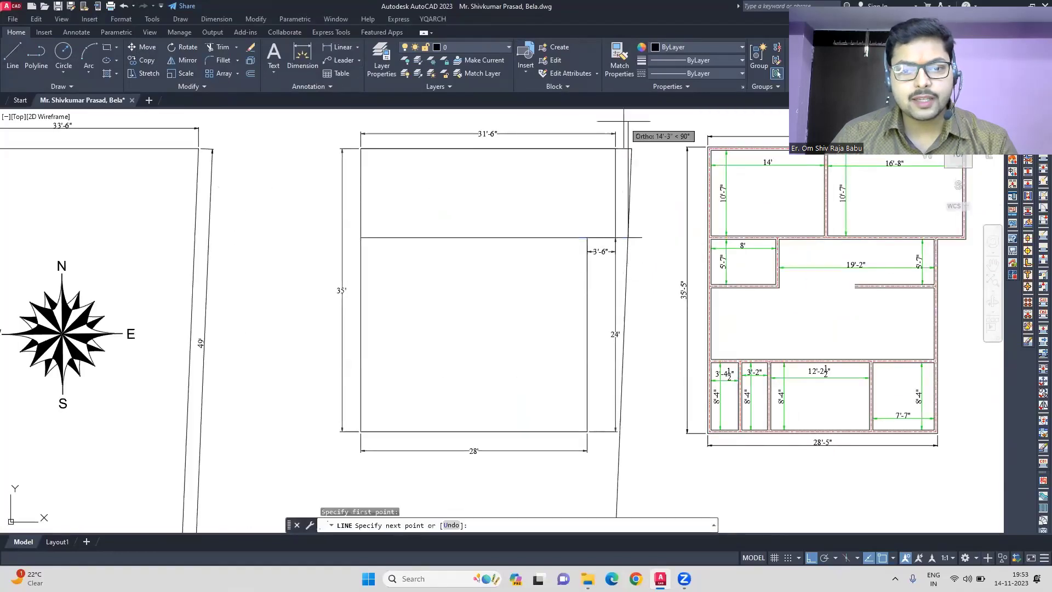
- Draw a vertical line up from where the slanted side crosses the dividing line and measure its offset from the outline
click(627, 122)
scroll(622, 126, up, 4)
click(308, 61)
scroll(643, 214, up, 2)
click(639, 209)
scroll(649, 210, down, 4)
key(Escape)
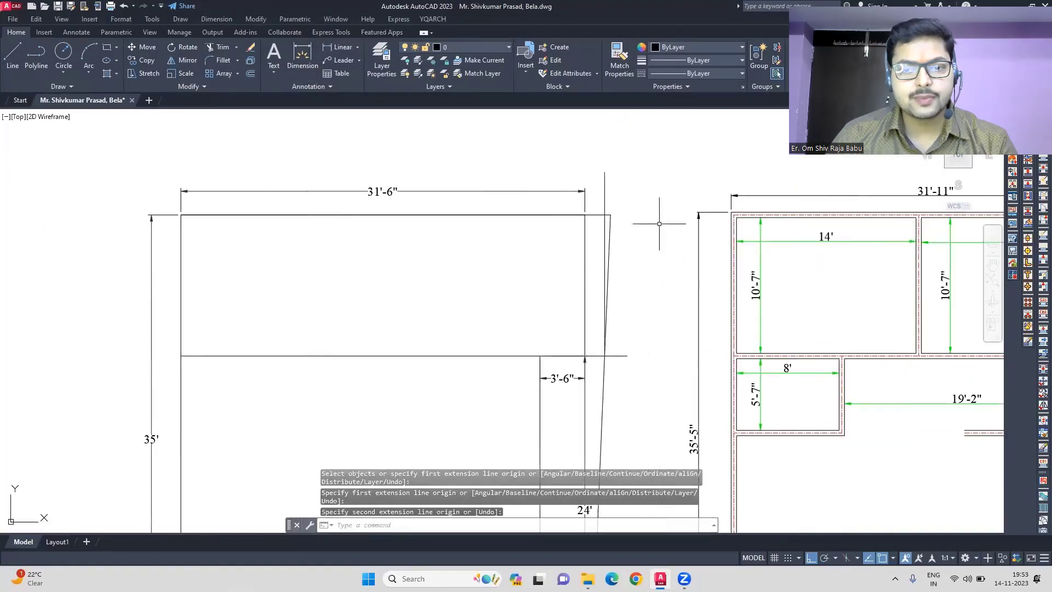
click(659, 225)
click(595, 191)
scroll(567, 185, down, 4)
key(Delete)
key(ctrl+z)
- Dimension the top edge of the middle outline from its upper-left corner to the new vertical line
scroll(507, 183, up, 2)
click(302, 61)
click(359, 207)
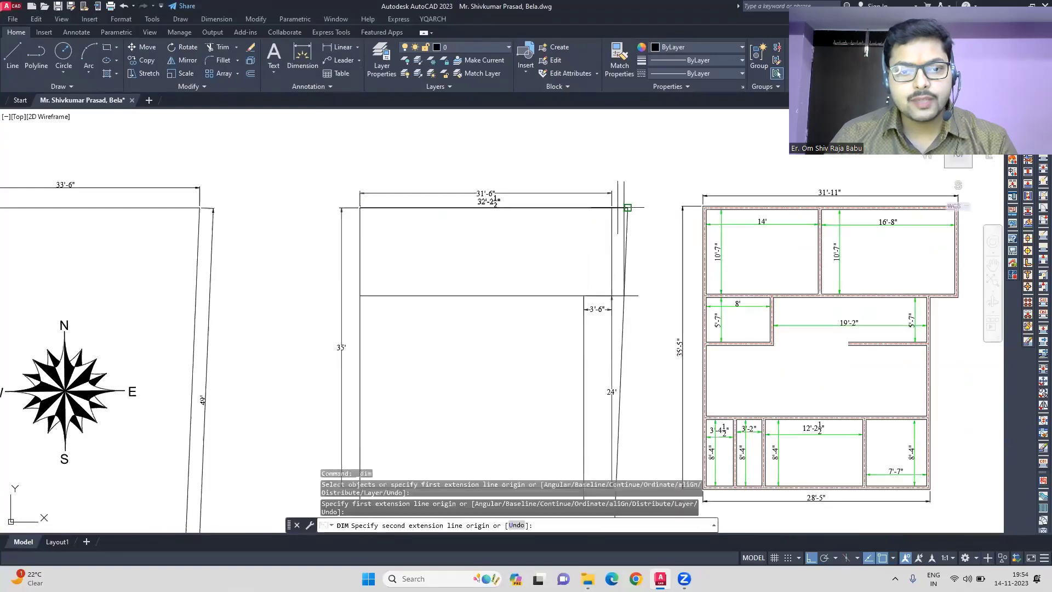
click(625, 207)
click(581, 164)
- Stretch the east wall of the top-right room outward by 1'1"
scroll(350, 189, down, 2)
scroll(712, 260, up, 2)
click(779, 274)
click(731, 145)
text(s)
key(Return)
click(740, 209)
text(1'1")
key(Return)
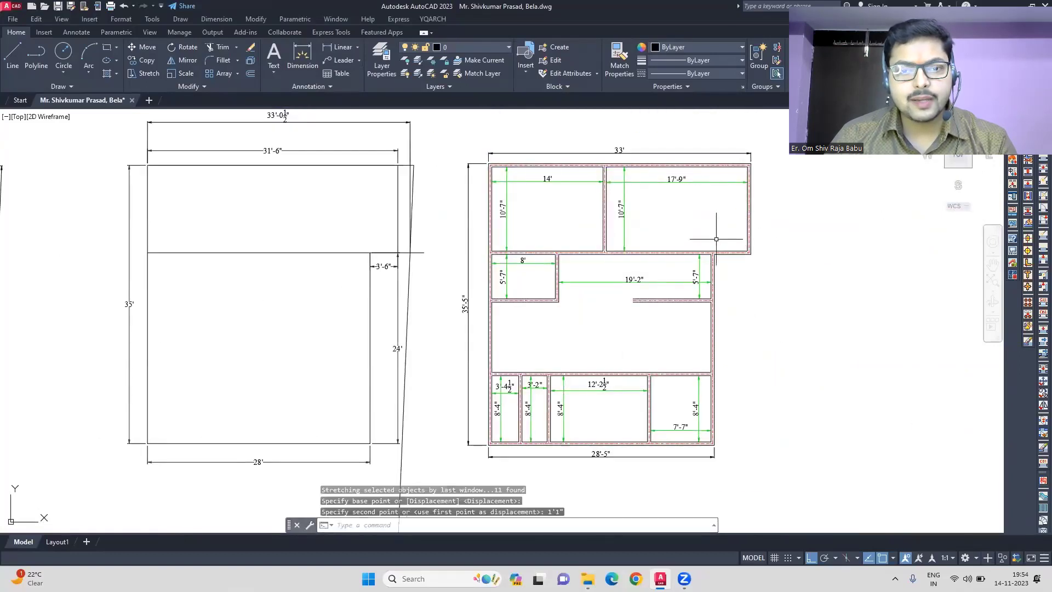
- Draw a 5" line down from the top-right room's outer lower corner and a horizontal guide line west from its end
click(15, 65)
scroll(762, 273, up, 4)
click(733, 225)
text(5)
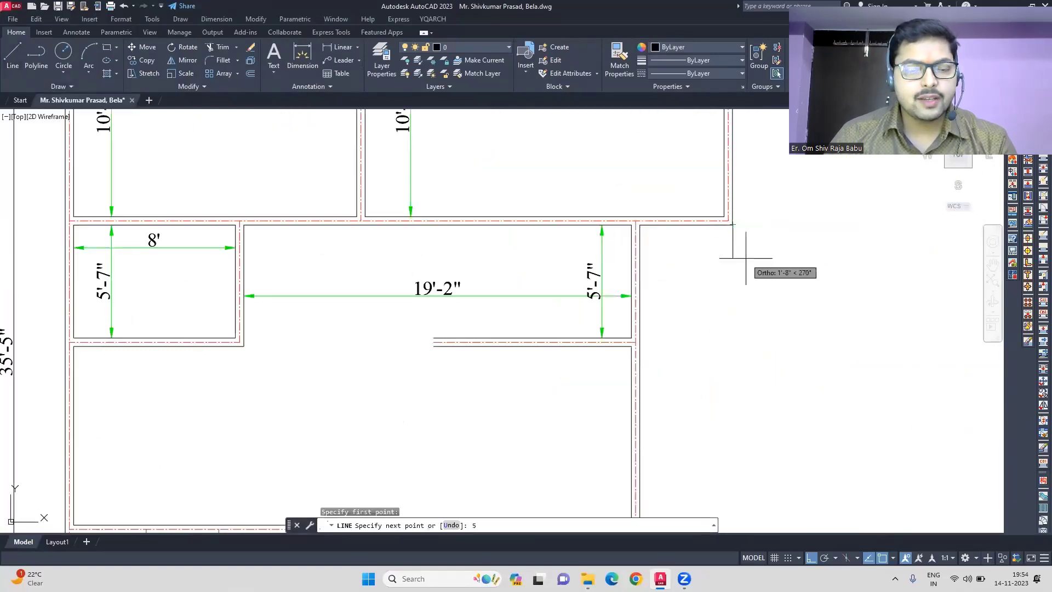
key(Return)
click(347, 237)
- Draw a 6'8" vertical line down from the guide line's east end and place a parallel line 10" inside it
click(732, 233)
text(6'8")
click(733, 359)
click(924, 382)
text(10")
- Draw a horizontal line west from the inner line's lower end and another 10" below it reaching past the west wall
click(12, 61)
click(715, 368)
click(353, 369)
click(732, 368)
text(10")
click(12, 61)
click(733, 384)
click(55, 389)
key(Escape)
- Stretch the lower wall of the 8' wide room down to the lowest horizontal guide line
click(259, 367)
click(55, 274)
click(145, 73)
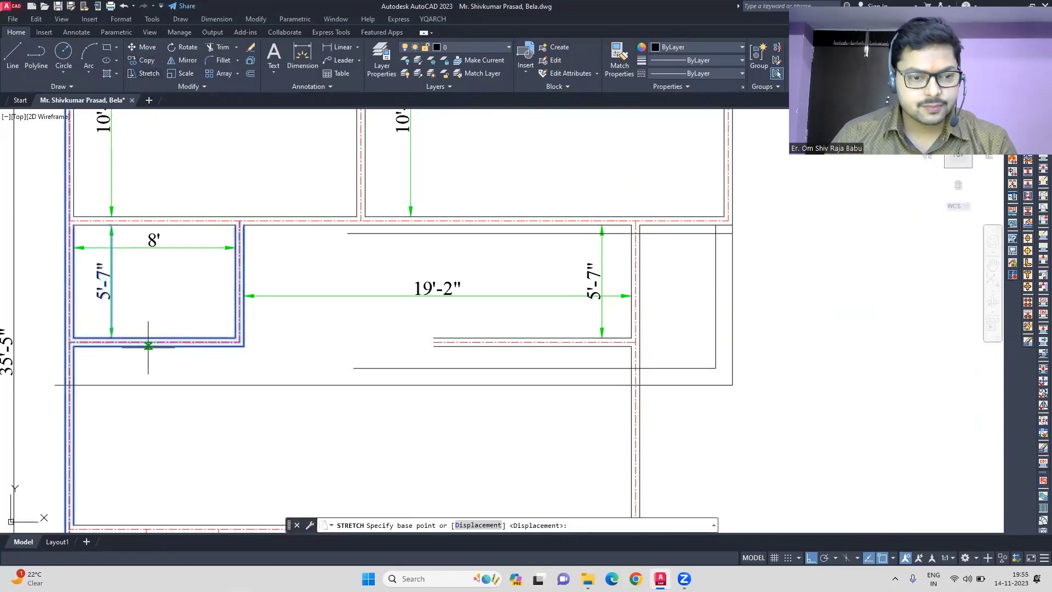
click(159, 346)
click(159, 386)
click(668, 359)
click(579, 316)
click(146, 73)
click(532, 346)
- Draw a vertical line from the free end of the short east partition up to the wall of the top-right room
click(13, 61)
click(433, 347)
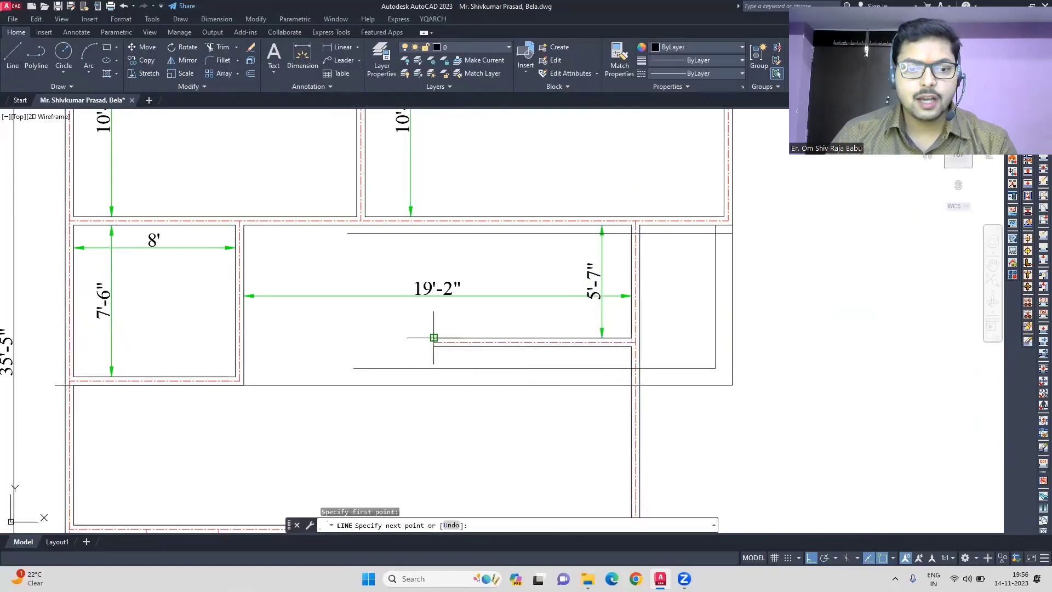
click(433, 217)
- Stretch the short east partition down to the lowest horizontal guide line
click(668, 361)
click(408, 318)
click(145, 74)
click(532, 346)
click(530, 384)
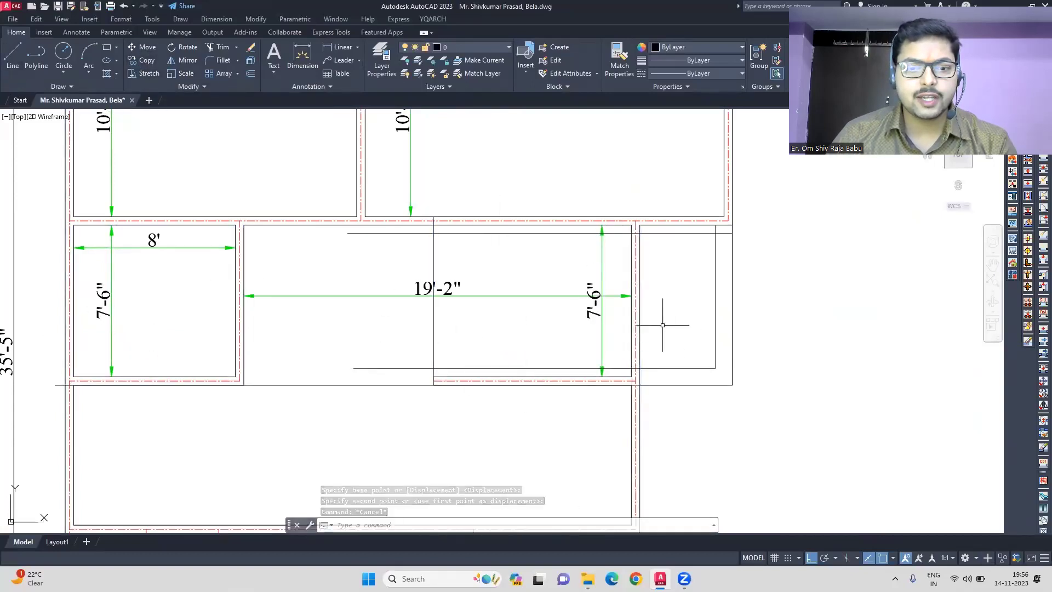
- Move both ends of the vertical dimension above the short east partition onto the upper and lower inner guide lines
click(603, 294)
click(602, 377)
click(601, 368)
click(601, 225)
click(602, 234)
key(Escape)
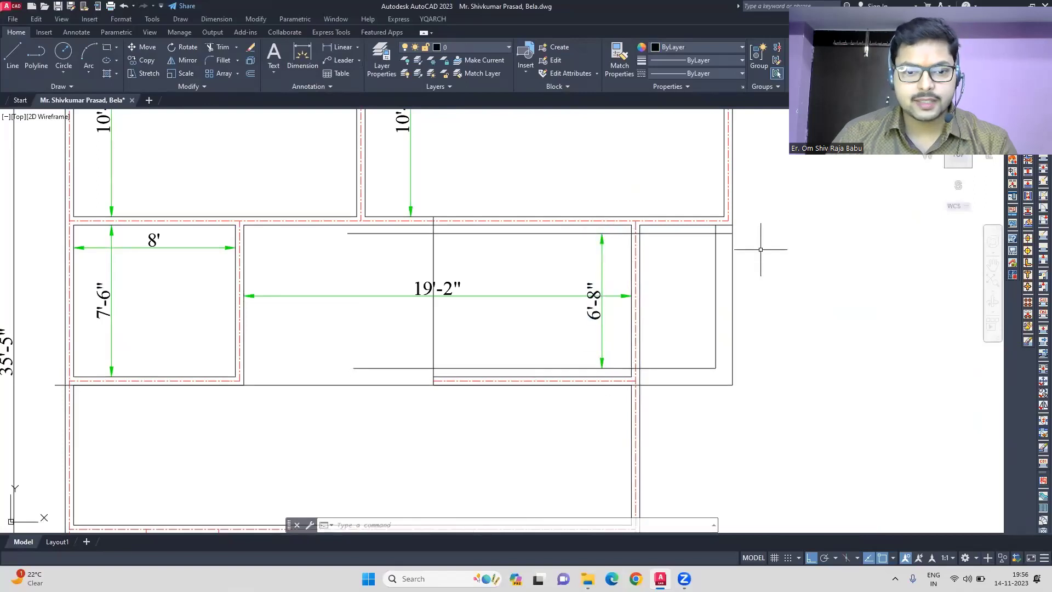
- Stretch the lower walls, guide lines and dimension ends upward until the upper guide line meets the wall face above
click(781, 412)
click(45, 359)
click(501, 234)
click(145, 73)
click(539, 233)
key(Escape)
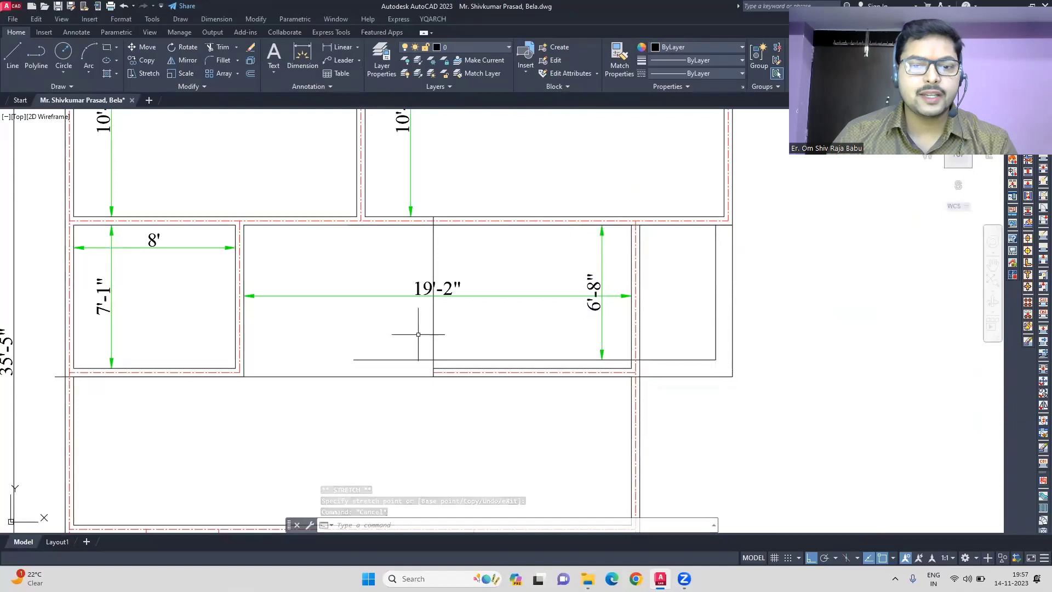
- Trim away the east wall segment crossing the space beside the 6'-8" dimension
text(tr)
key(Return)
drag(646, 317, 621, 331)
key(Escape)
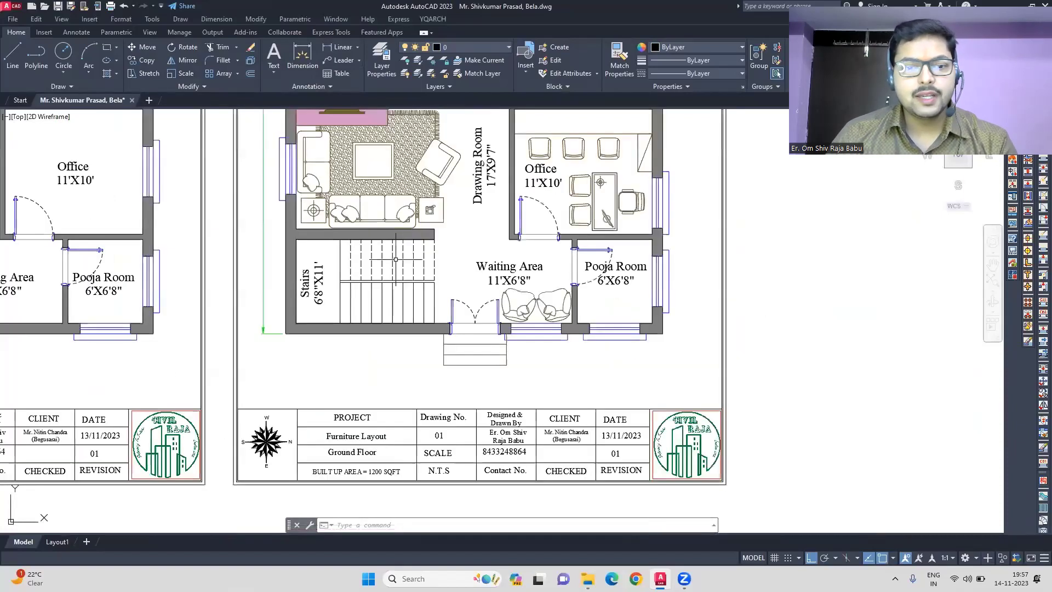
- Mirror the copied staircase and its label so the landing faces the other way, erasing the source objects
scroll(580, 376, down, 5)
scroll(651, 465, up, 5)
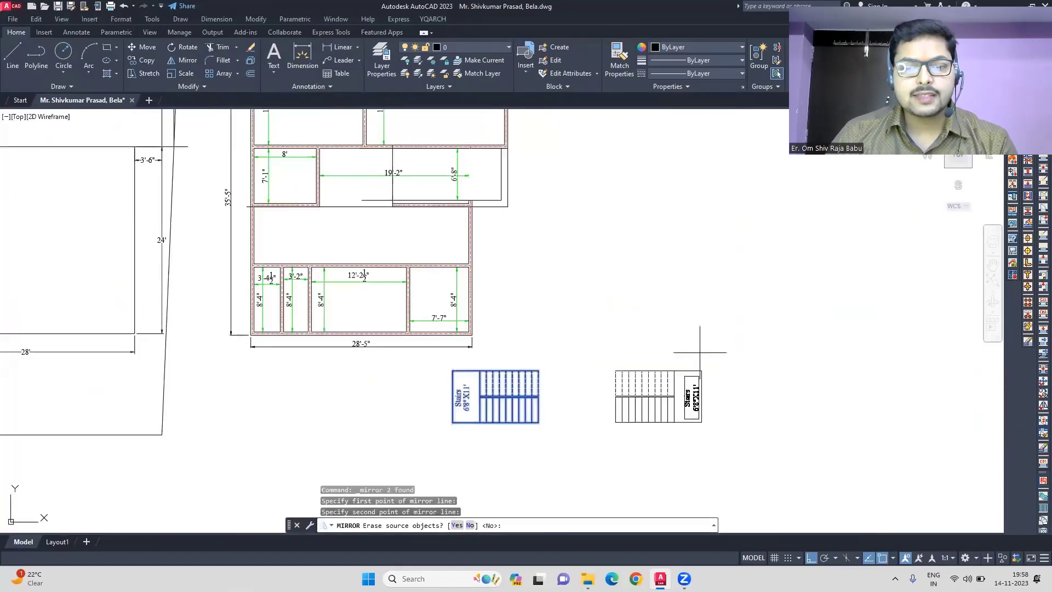
text(y)
key(Return)
click(187, 60)
click(701, 422)
key(Escape)
- Move the mirrored staircase into the projecting east space directly below the top-right room
click(147, 47)
click(691, 459)
middle_drag(504, 243, 567, 331)
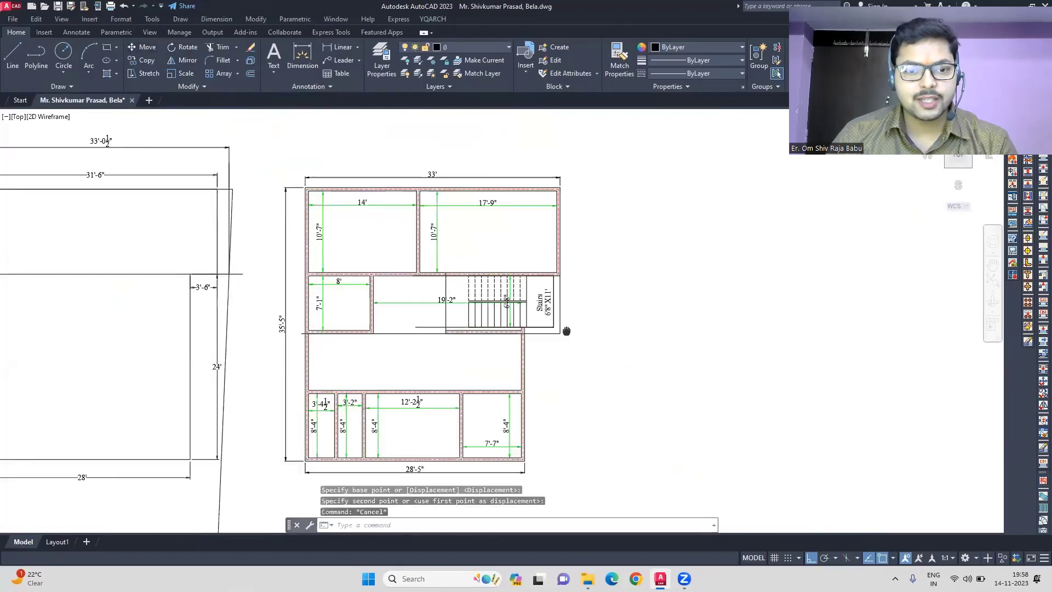
scroll(566, 331, up, 4)
click(488, 341)
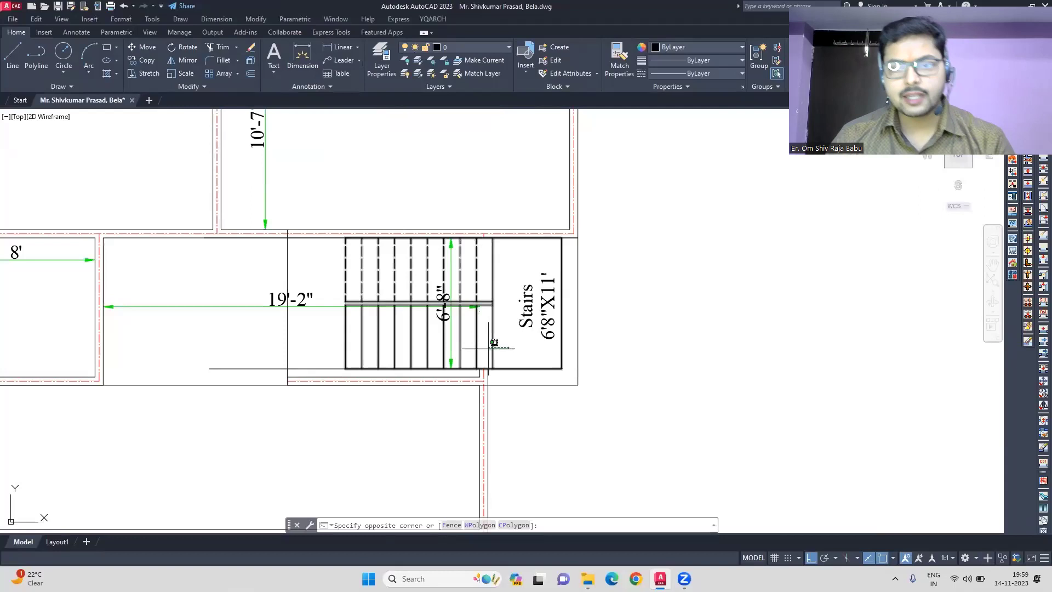
- Dimension the width and depth of the long space below the stairs
scroll(587, 348, down, 1)
scroll(590, 349, down, 3)
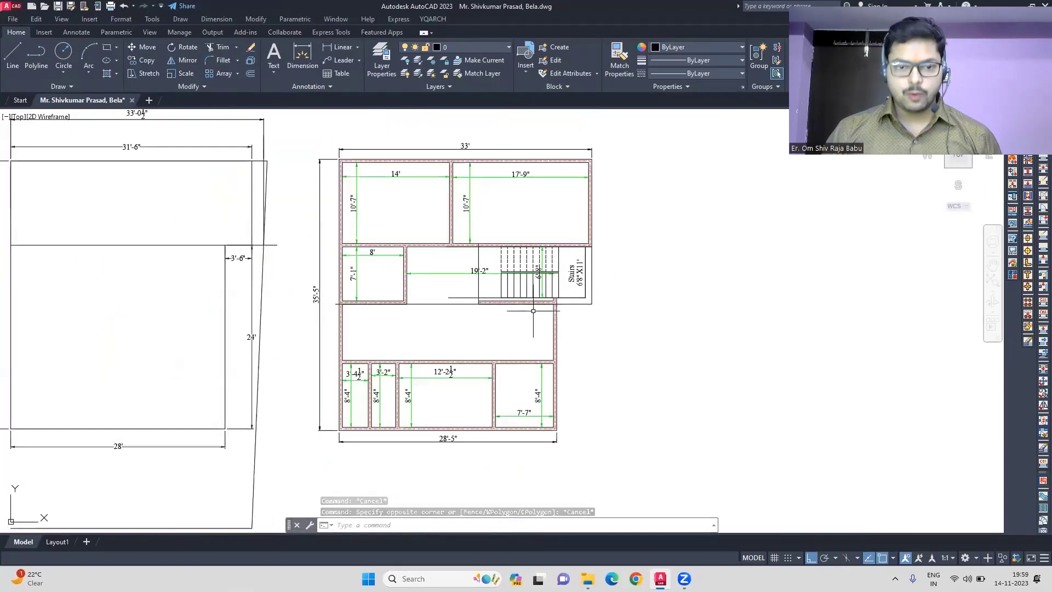
key(Escape)
text(ddw)
key(Return)
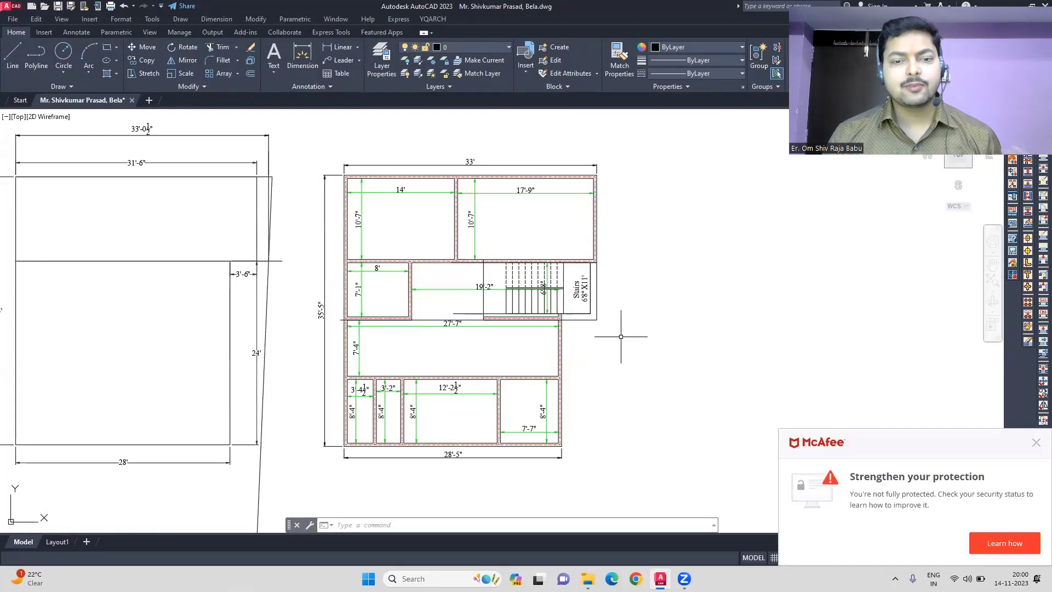
- Stretch the part of the plan below the top rooms upward by 5"
click(637, 471)
click(313, 250)
click(143, 73)
click(430, 262)
text(5")
key(Return)
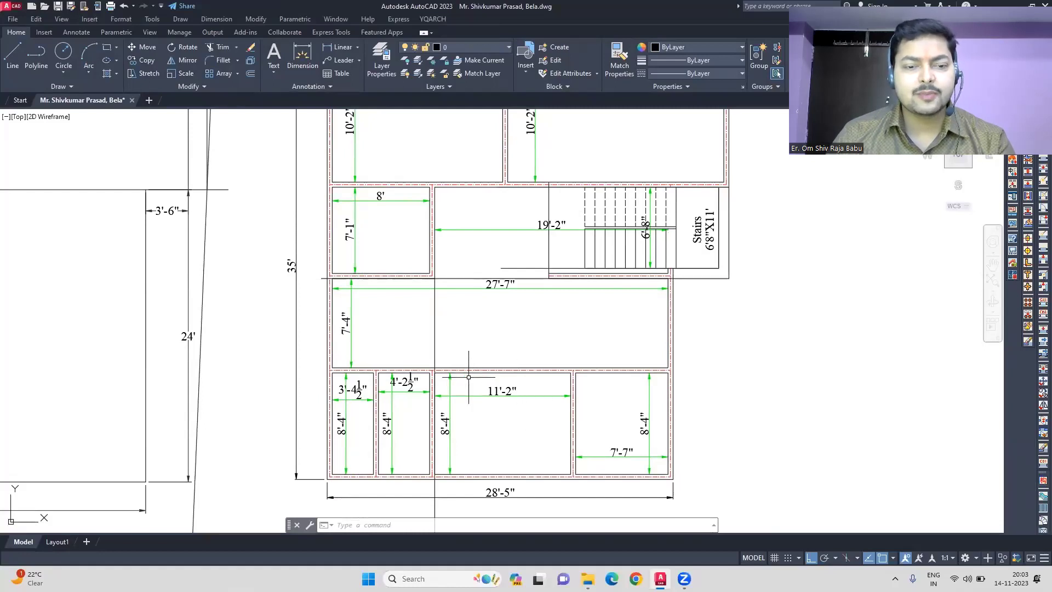
- Draw a vertical guide line from the partition between the two top rooms down past the south wall
click(12, 57)
click(507, 182)
click(507, 508)
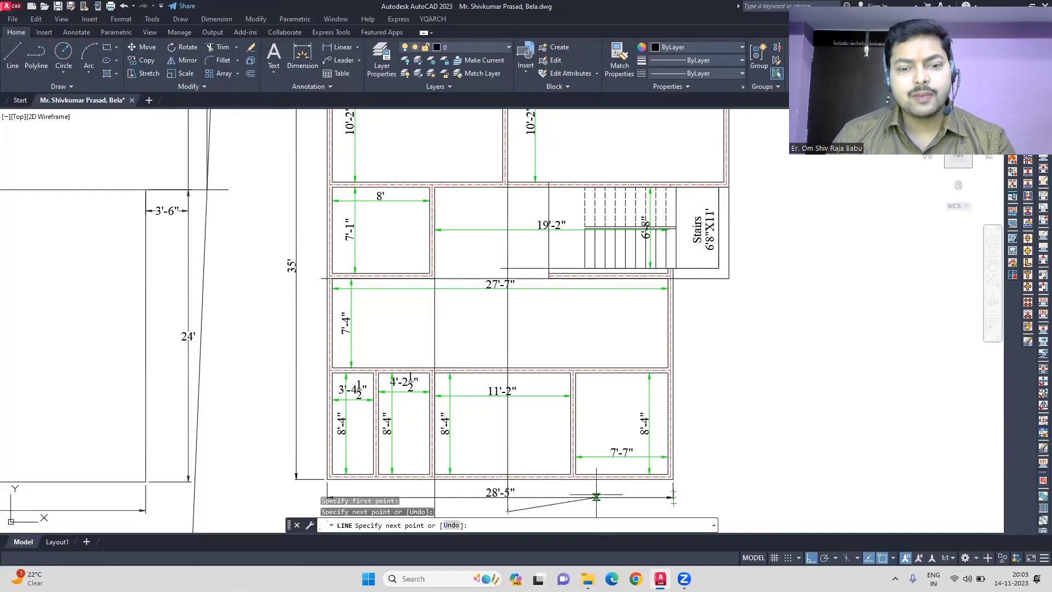
key(Escape)
- Stretch the two western partitions of the bottom row eastward, making the first room about 9'-2" wide
click(453, 488)
click(360, 355)
shift+click(438, 348)
shift+click(410, 333)
text(s)
key(Return)
click(376, 423)
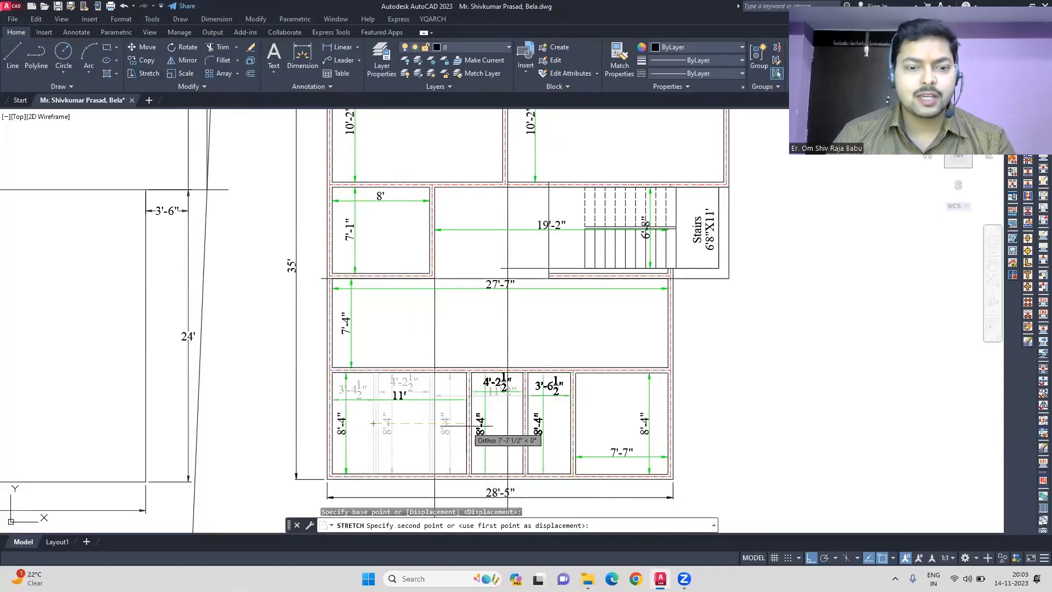
click(442, 426)
- Stretch the second bottom-row partition east so its face meets the vertical guide line from the top partition
click(521, 487)
click(498, 356)
text(s)
key(Return)
click(492, 383)
click(502, 383)
click(481, 484)
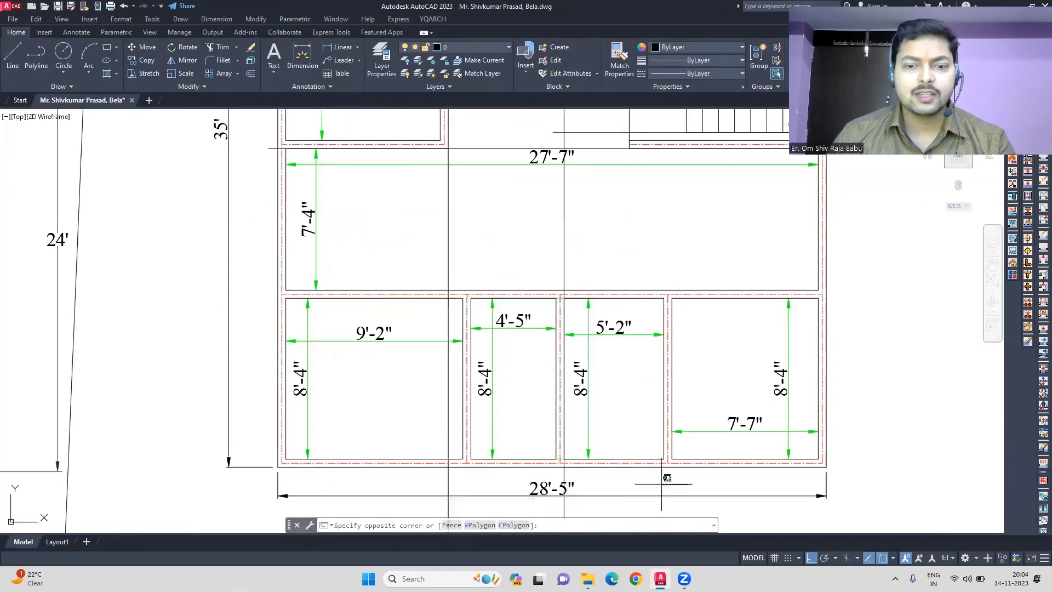
key(Escape)
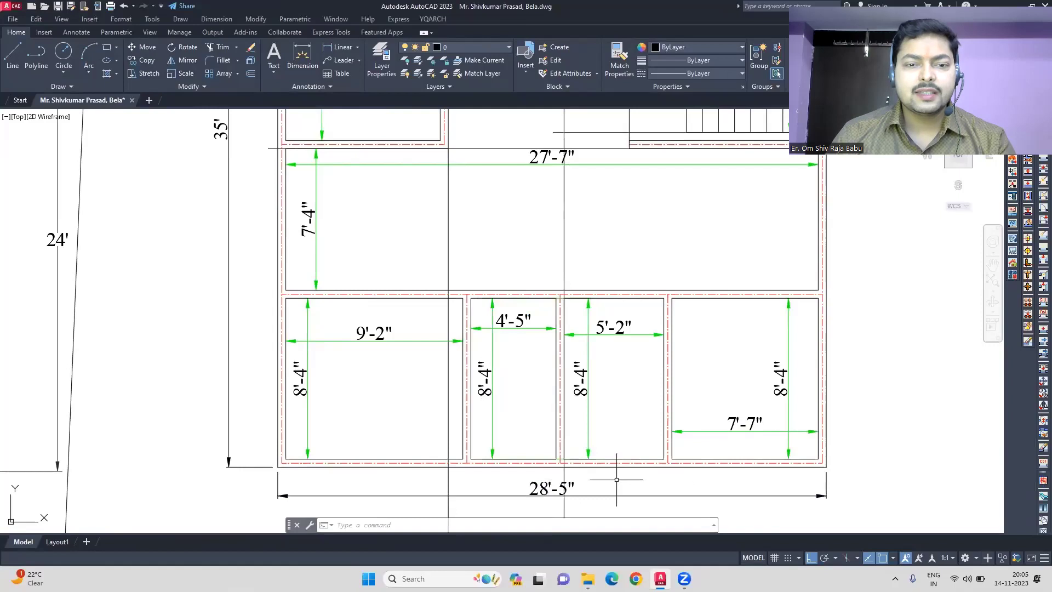
scroll(574, 470, down, 2)
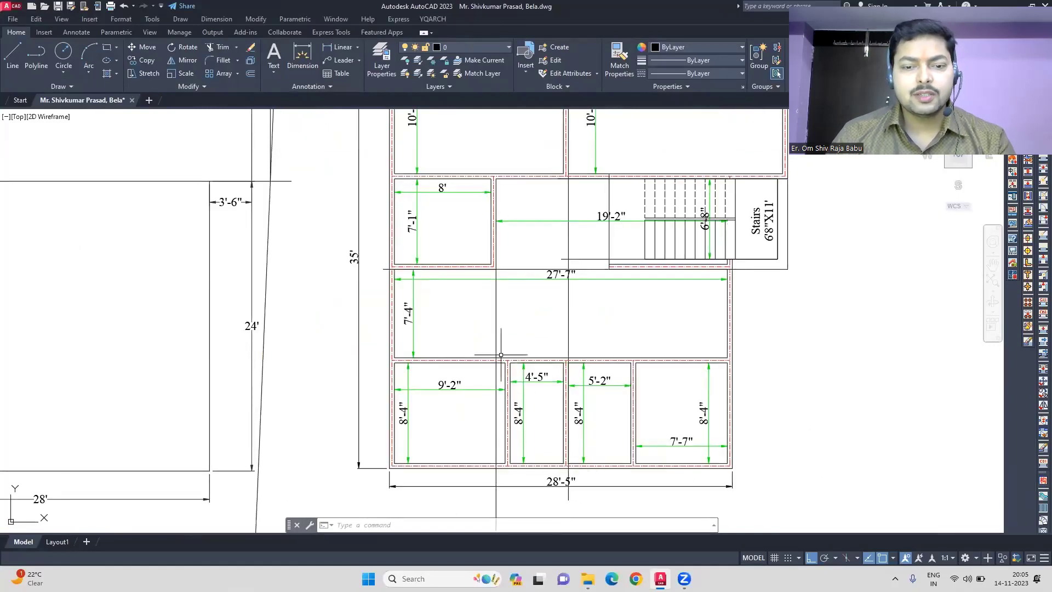
middle_drag(488, 292, 484, 357)
click(499, 352)
click(479, 225)
text(s)
key(space)
click(496, 299)
key(Escape)
- Move the vertical guide line at the 8' room's east wall 2' to the east
scroll(486, 286, down, 2)
click(489, 465)
text(m 2')
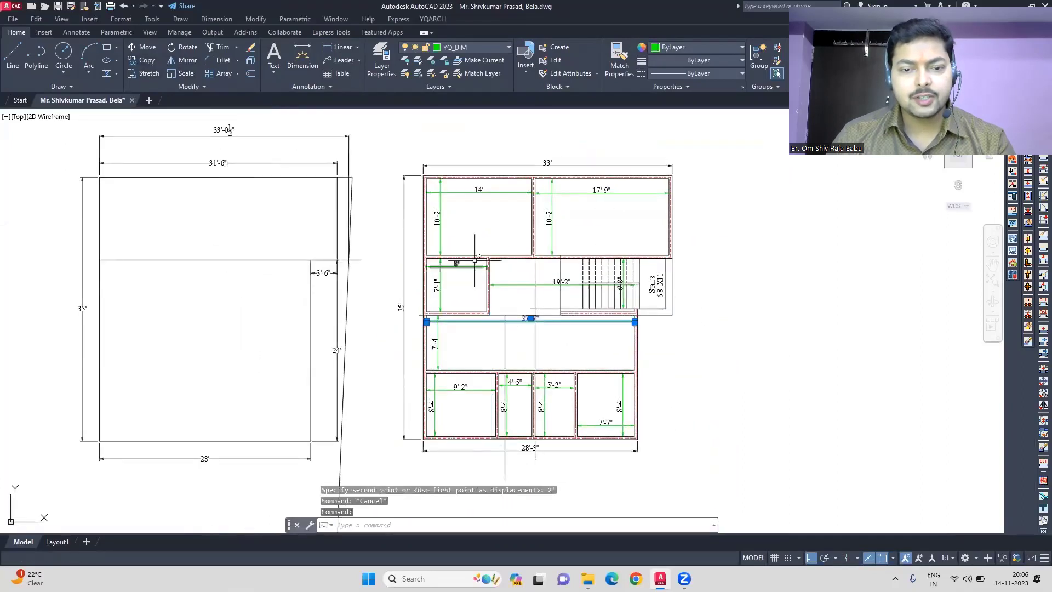
- Try to stretch the 8' room's east partition by 1'6", then undo it
scroll(480, 241, up, 2)
text(s)
click(490, 316)
text(1'6)
key(ctrl+z)
- Stretch the 8' room's east partition 2' to the east
click(503, 369)
click(480, 258)
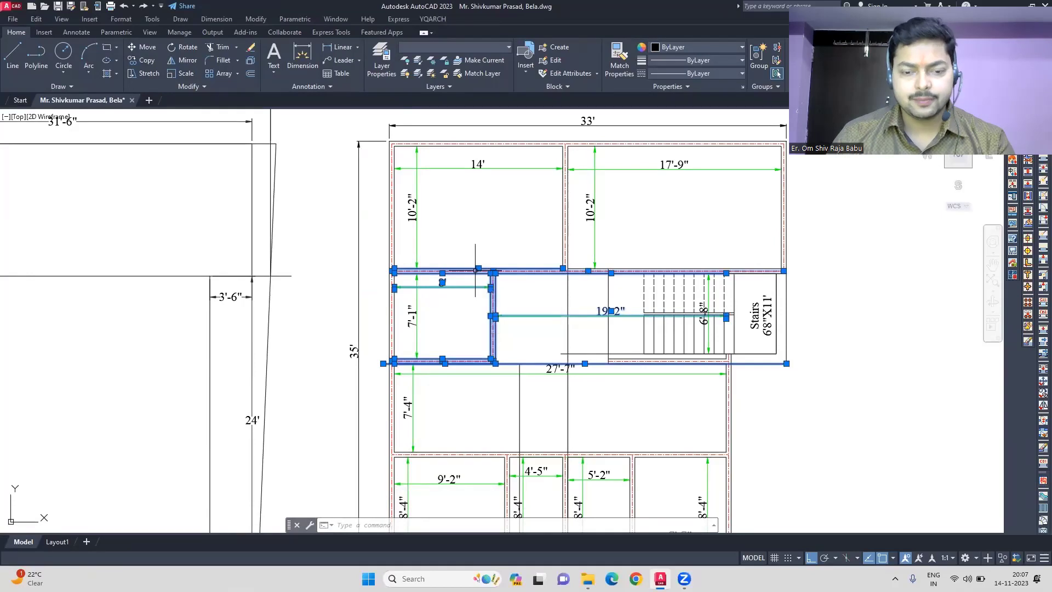
text(s)
click(492, 316)
text(2')
- Stretch the first bottom-row partition east onto the vertical guide line in line with the room above
middle_drag(515, 433, 511, 308)
click(512, 451)
click(494, 324)
scroll(534, 389, up, 4)
text(s)
click(455, 384)
click(481, 384)
scroll(442, 354, down, 4)
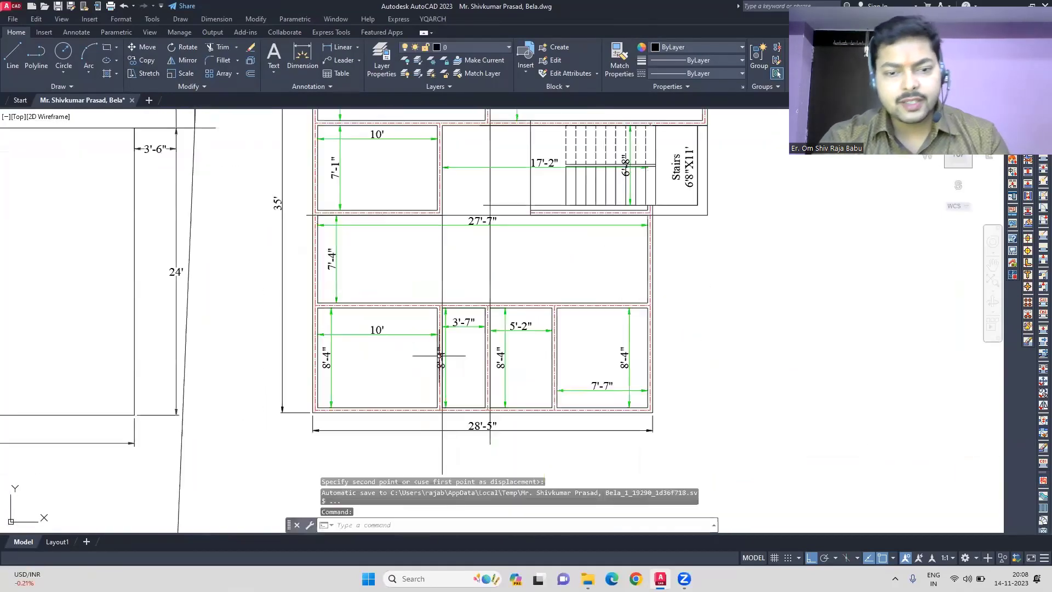
- Move the second bottom-row room's vertical dimension slightly east, clear of the partition
click(454, 368)
text(m)
key(Escape)
middle_drag(682, 337, 733, 379)
scroll(733, 378, down, 2)
scroll(737, 364, up, 2)
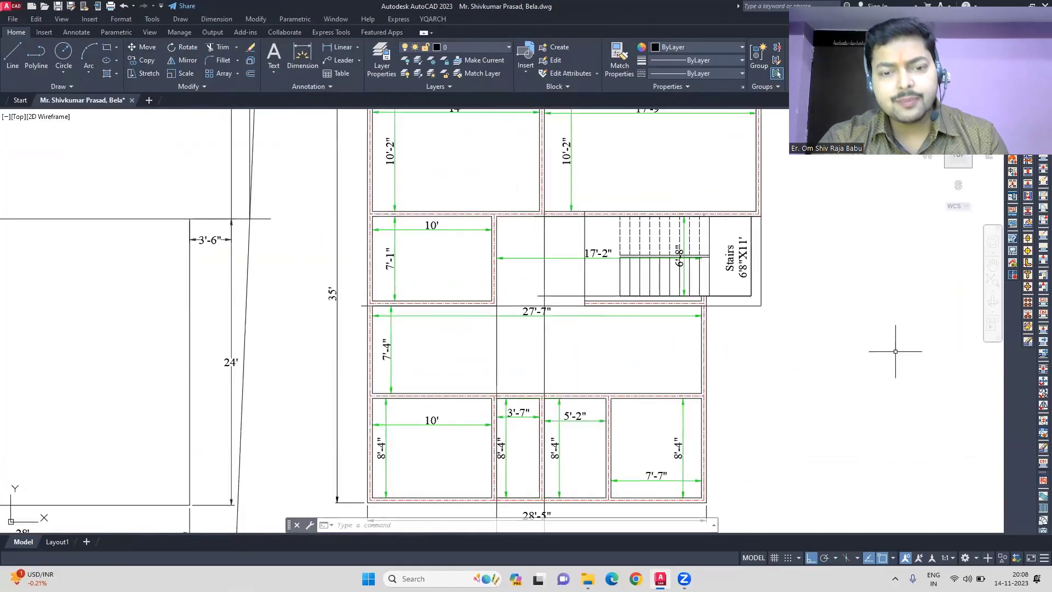
- Examine the stair area and the overall room layout of the plan
scroll(630, 309, up, 5)
text(dim)
click(657, 260)
scroll(504, 232, down, 4)
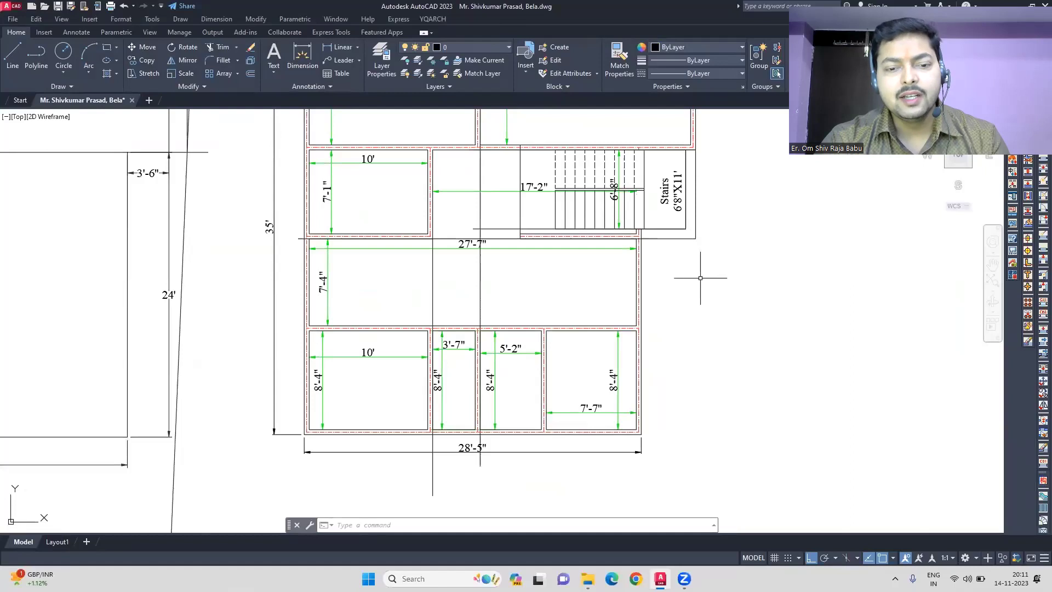
scroll(700, 277, down, 3)
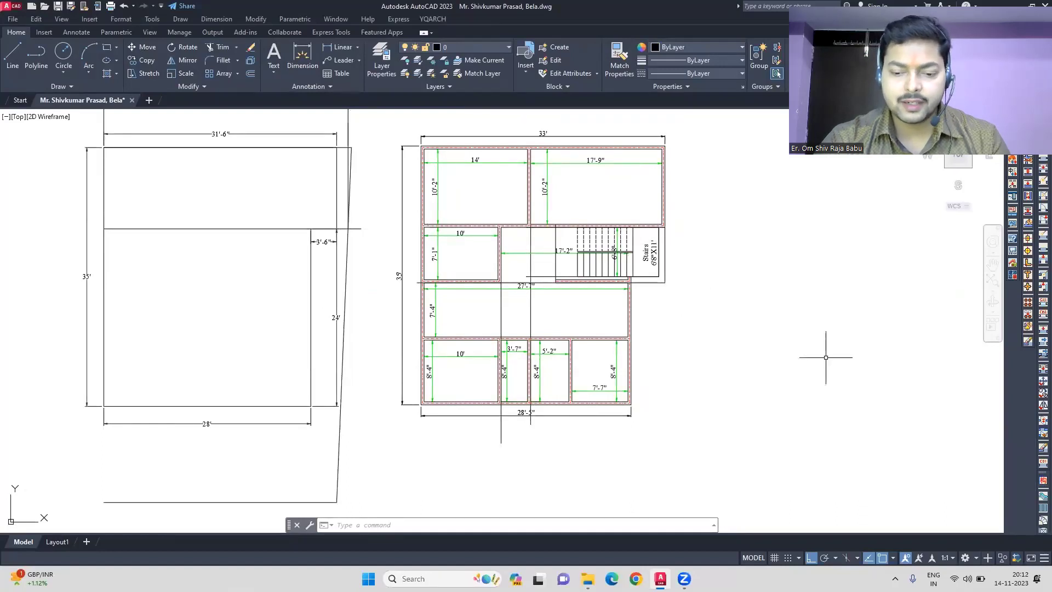
scroll(501, 356, up, 2)
scroll(660, 362, down, 2)
scroll(564, 351, up, 2)
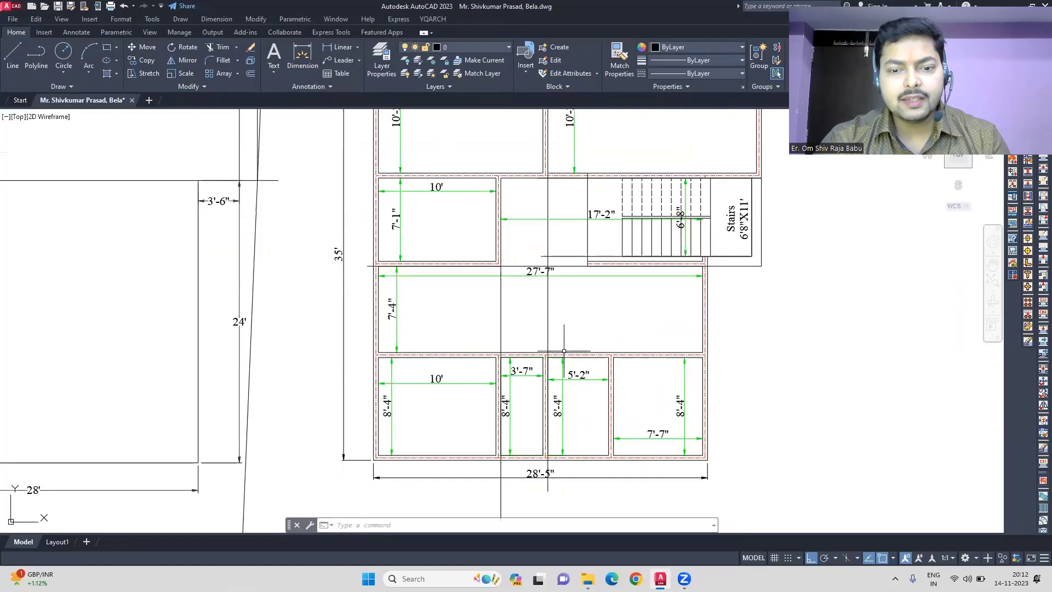
scroll(707, 358, down, 2)
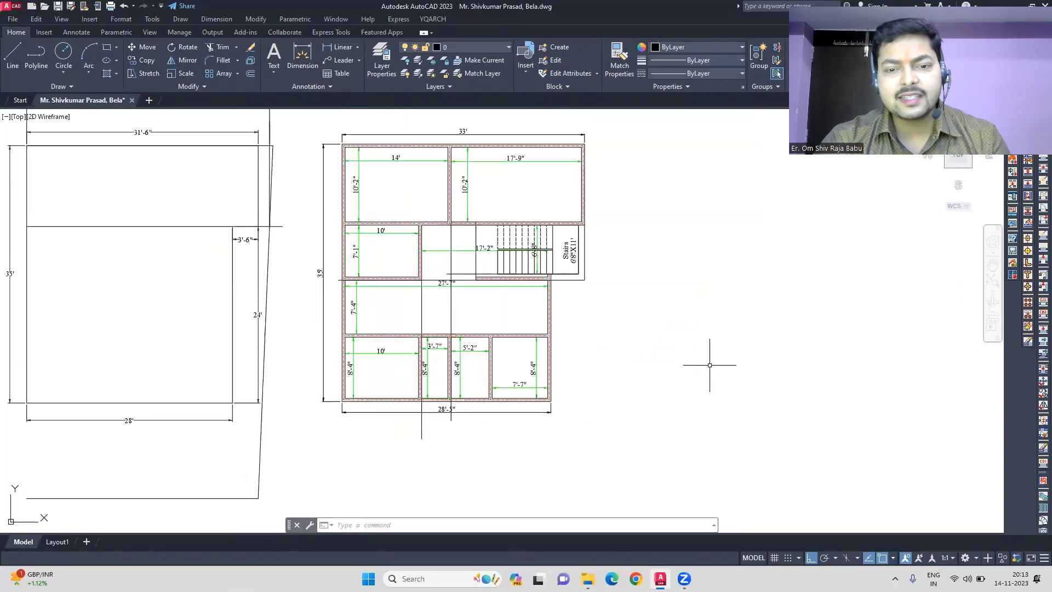
- Stretch the wall above the bottom row of rooms upward by 1'8"
scroll(704, 358, up, 2)
click(700, 351)
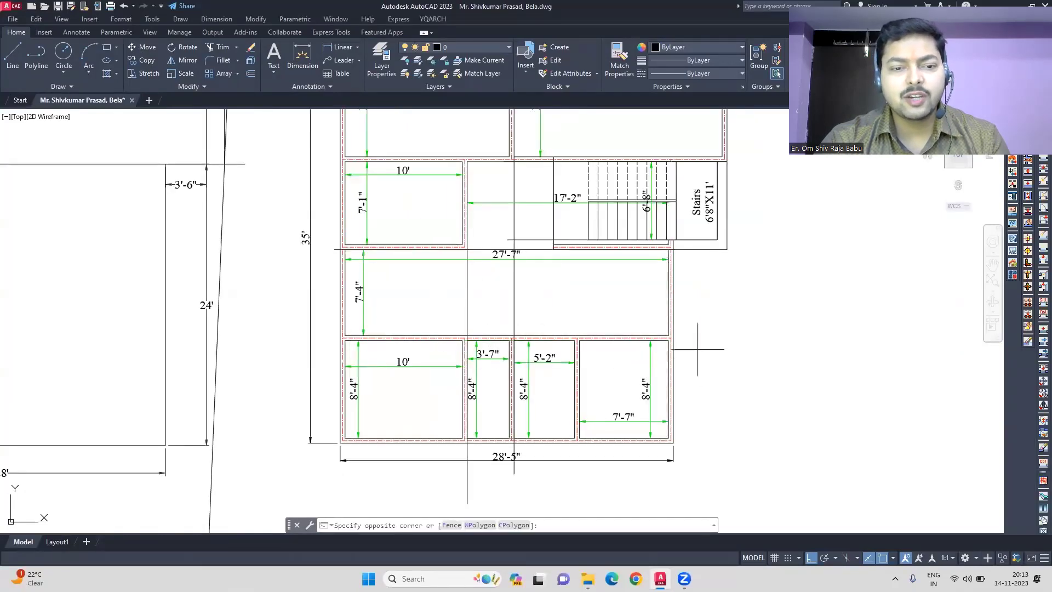
click(323, 322)
text(s)
key(Return)
click(423, 342)
text(1'8")
key(Return)
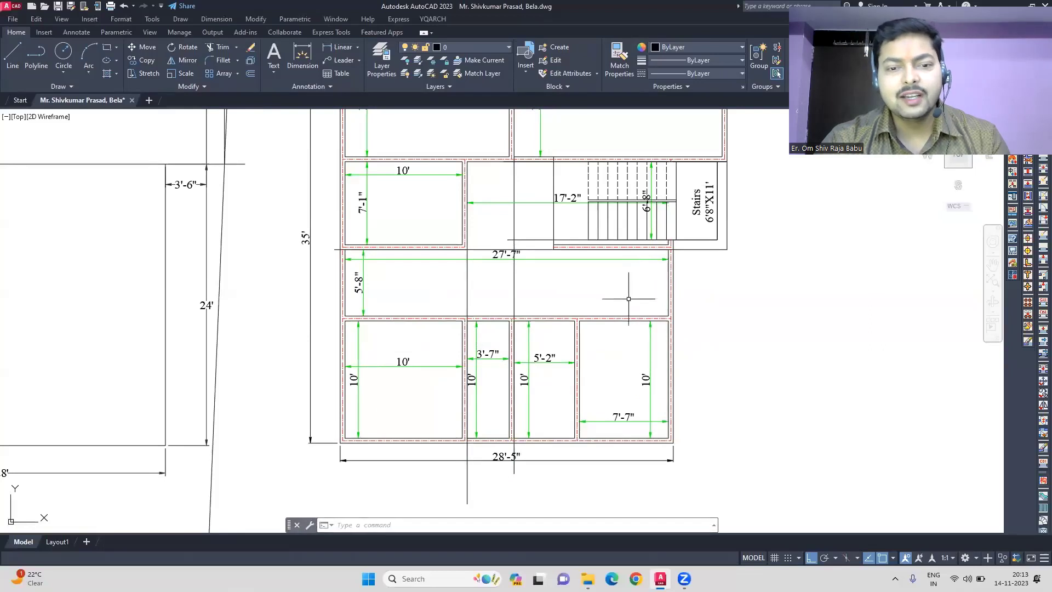
- Clear the horizontal guide-line segments crossing the opening between the 10' wide middle room and the stairs
scroll(480, 316, up, 2)
right_click(581, 336)
key(Escape)
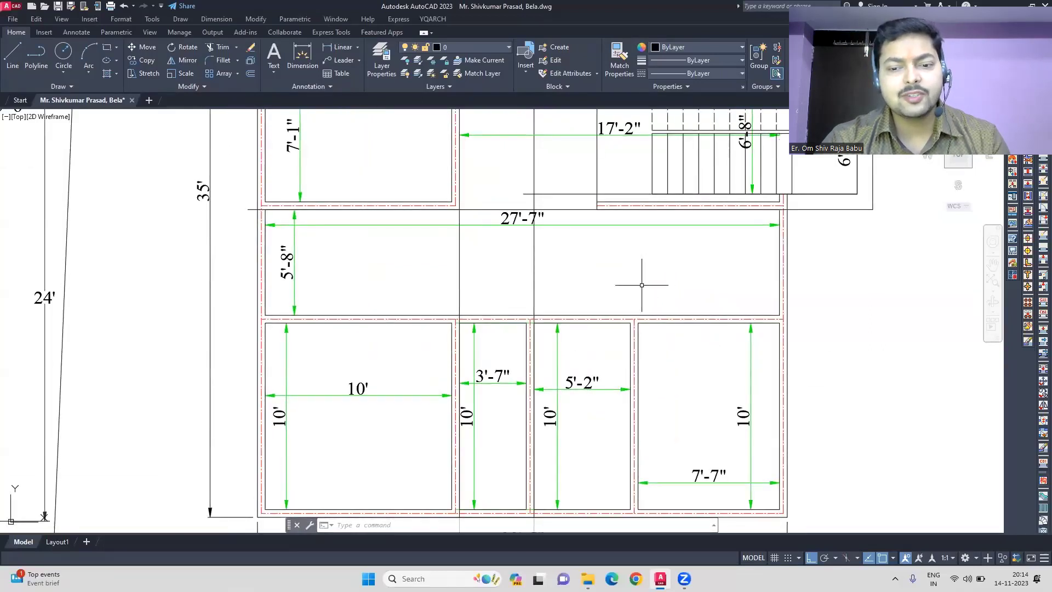
scroll(418, 305, down, 2)
scroll(581, 203, up, 2)
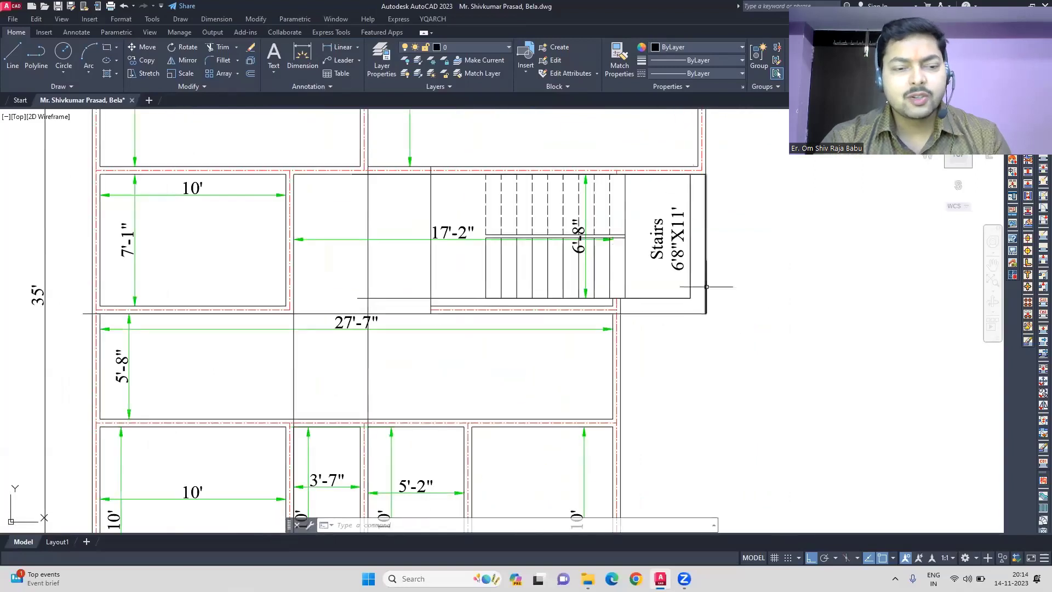
key(ctrl+z)
key(ctrl+z)
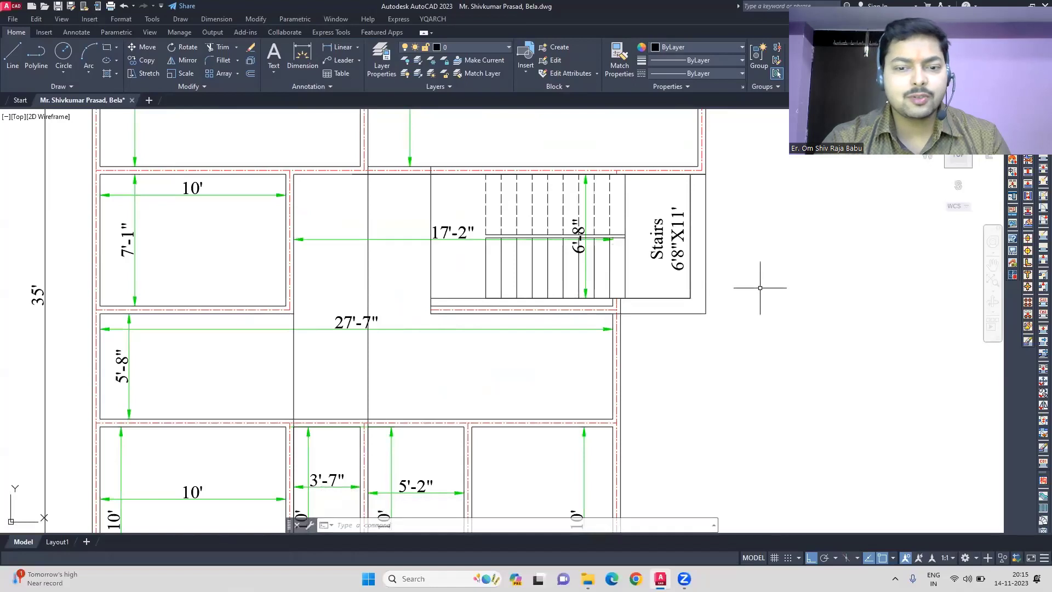
- Measure the gap between the line at the free end of the stair wall and the first stair riser
text(dim)
key(Return)
key(Escape)
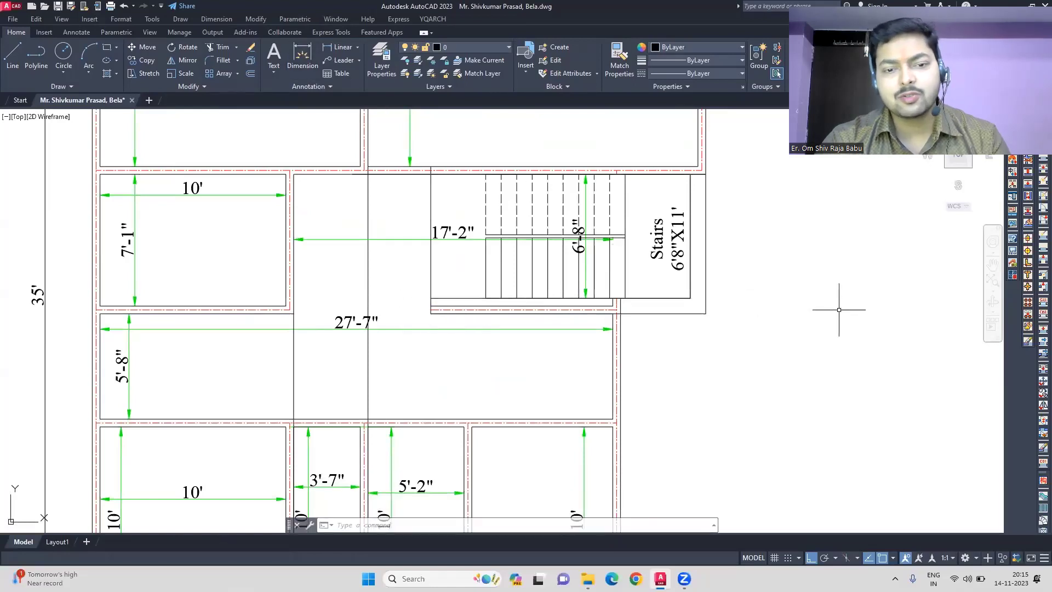
key(Return)
scroll(839, 309, down, 2)
scroll(548, 252, up, 4)
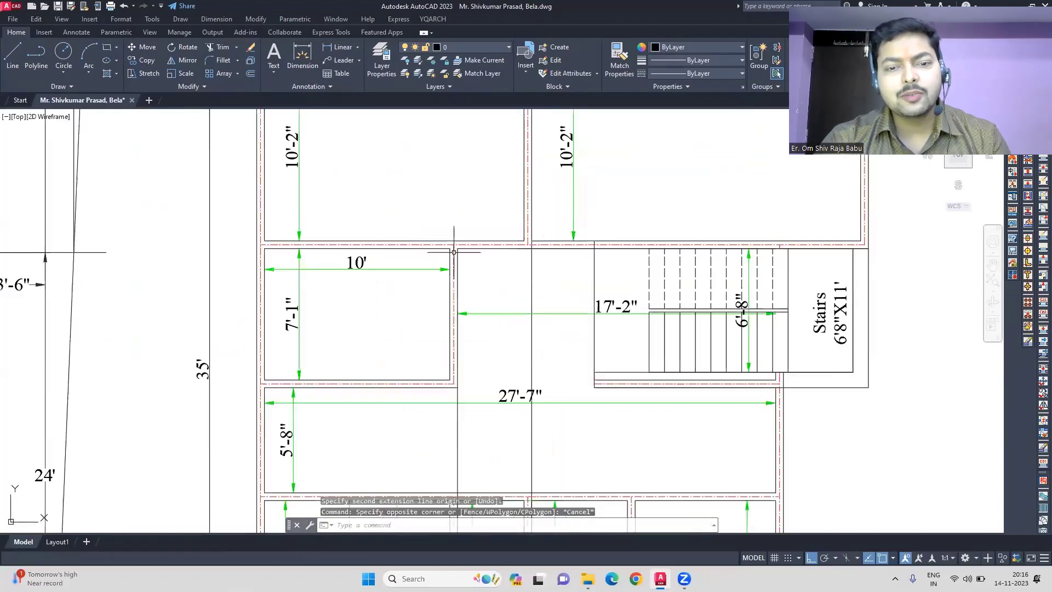
click(617, 238)
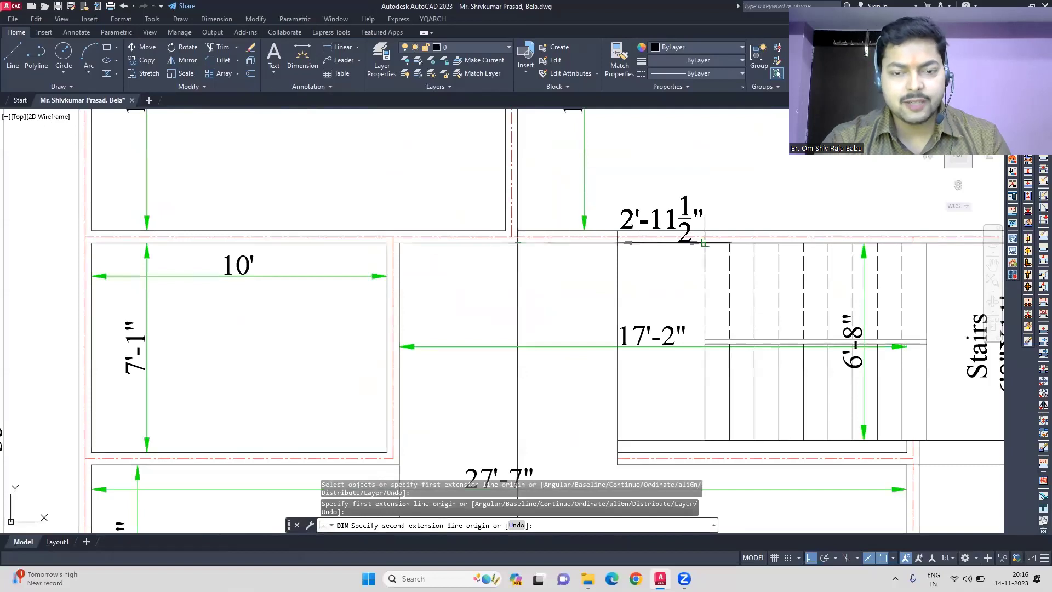
key(Escape)
scroll(535, 275, down, 5)
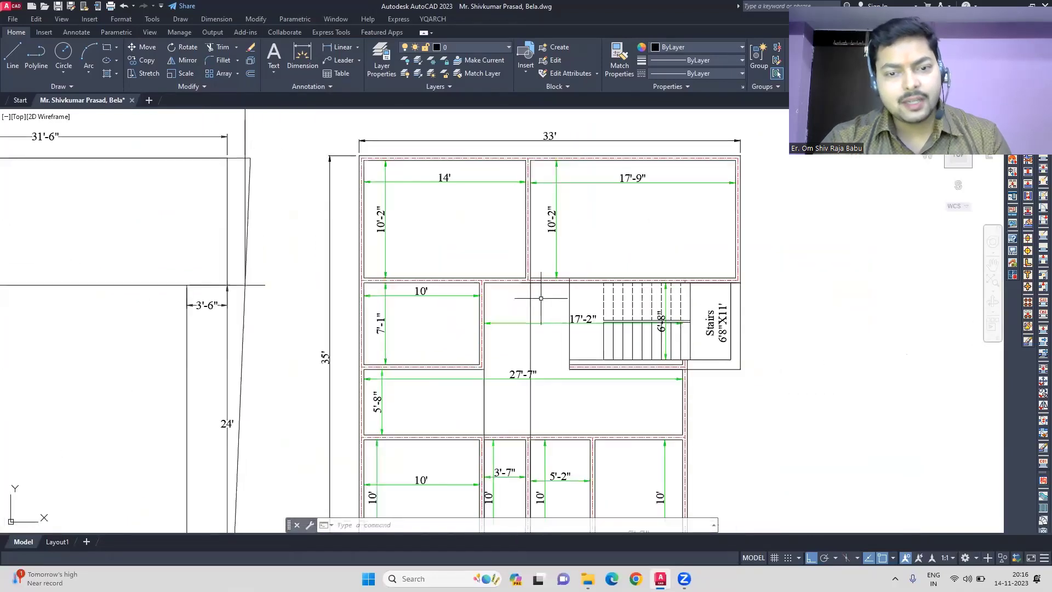
- Stretch the partition between the two top rooms and the aligned bottom-row partition 3" to the west
click(530, 309)
click(515, 164)
middle_drag(556, 352, 700, 178)
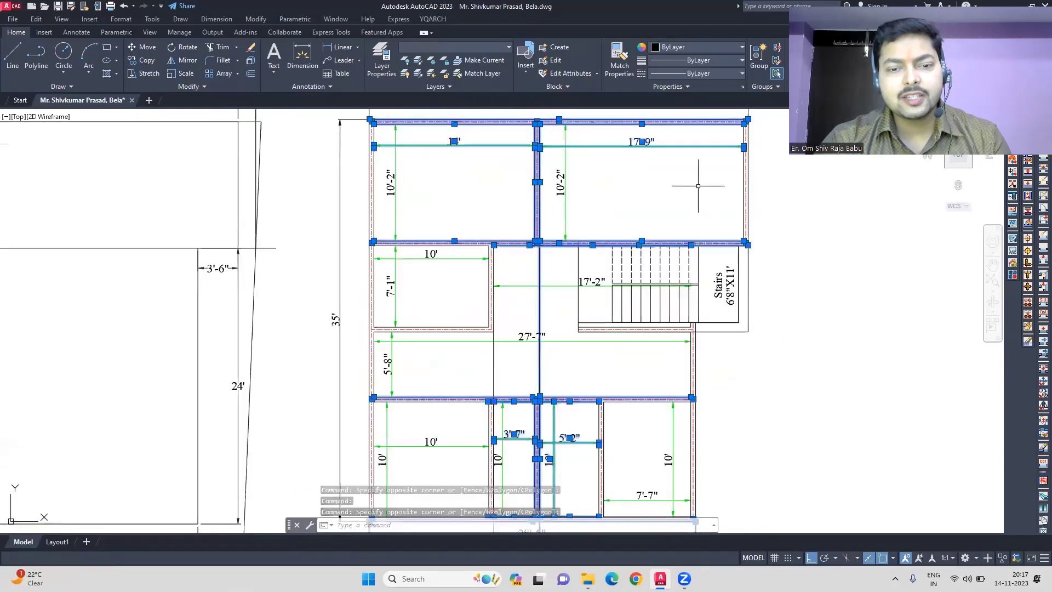
text(s)
key(Return)
click(534, 182)
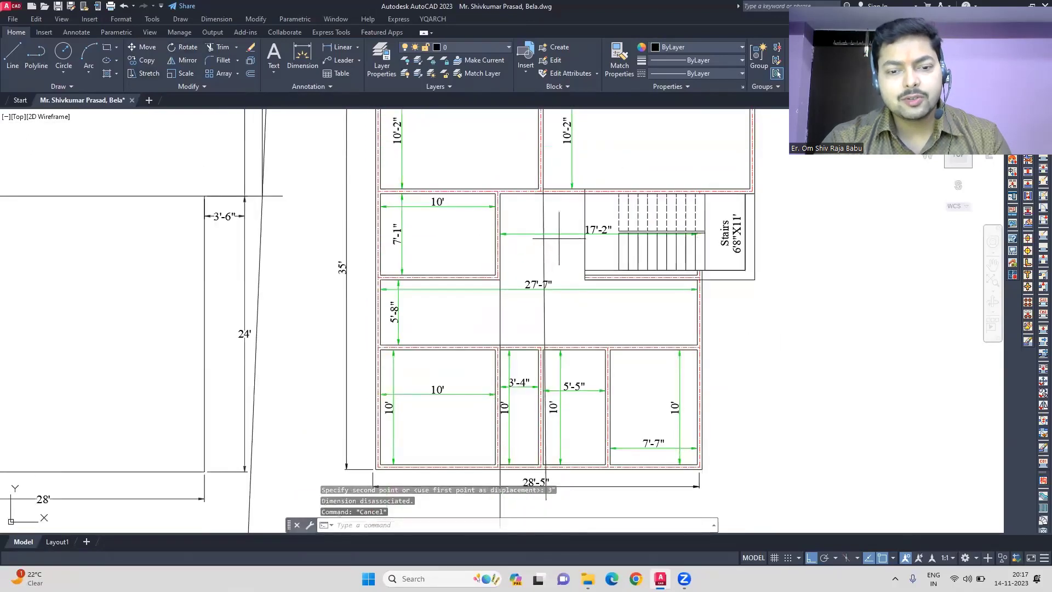
- Remove the vertical guide line below the top partition and try shifting the second bottom-row partition another 3" west
middle_drag(567, 368, 575, 353)
click(576, 353)
click(528, 324)
key(Escape)
scroll(559, 308, down, 4)
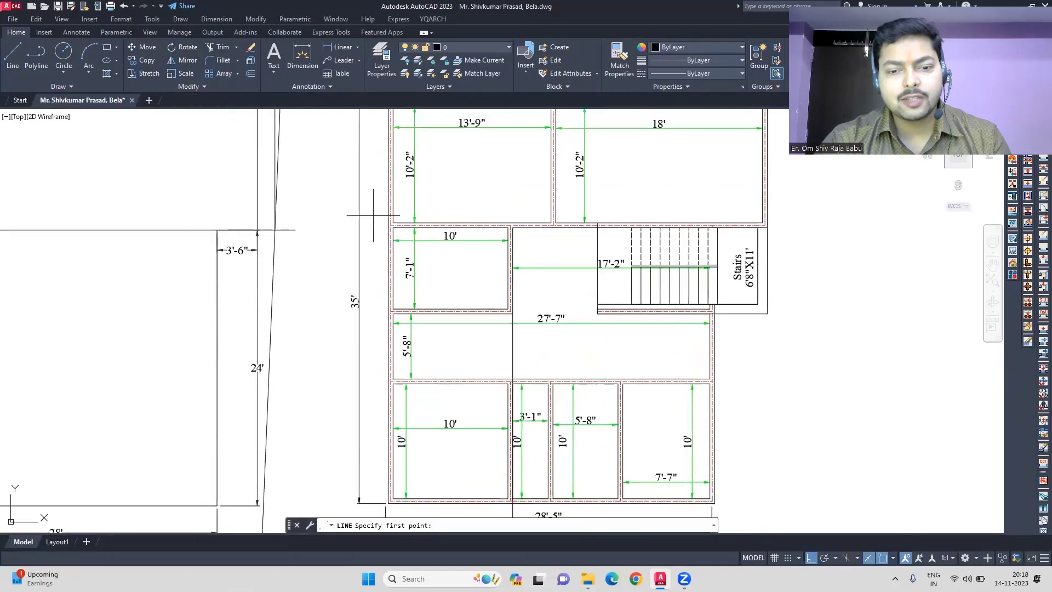
scroll(560, 308, up, 6)
scroll(560, 308, down, 2)
text(l)
key(Return)
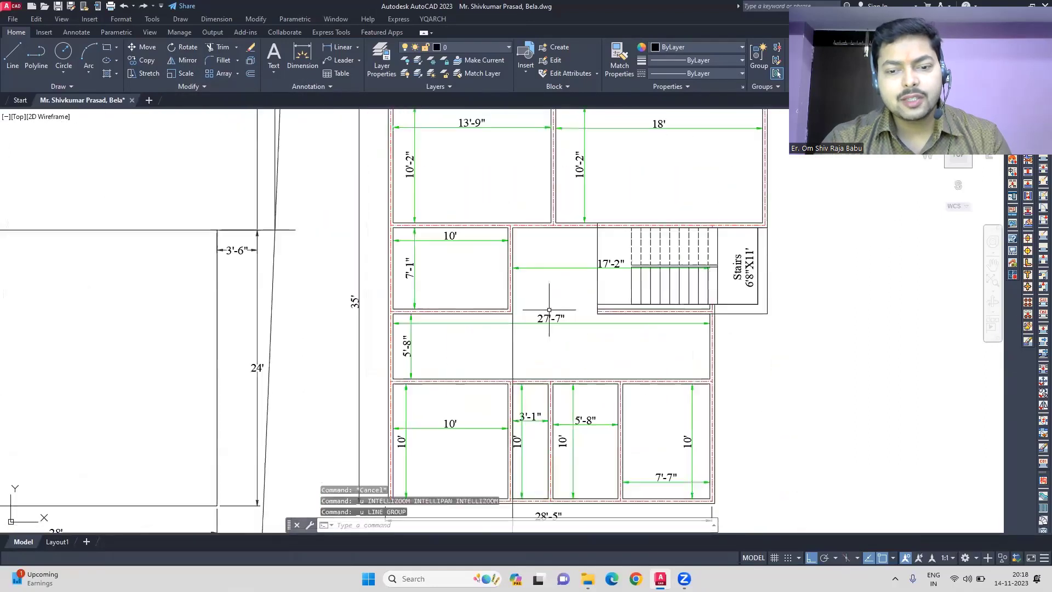
- Mirror the stair flights vertically in place, erasing the source, so the dashed flight lies on the south side
scroll(542, 219, up, 2)
click(538, 232)
scroll(376, 477, down, 3)
key(Escape)
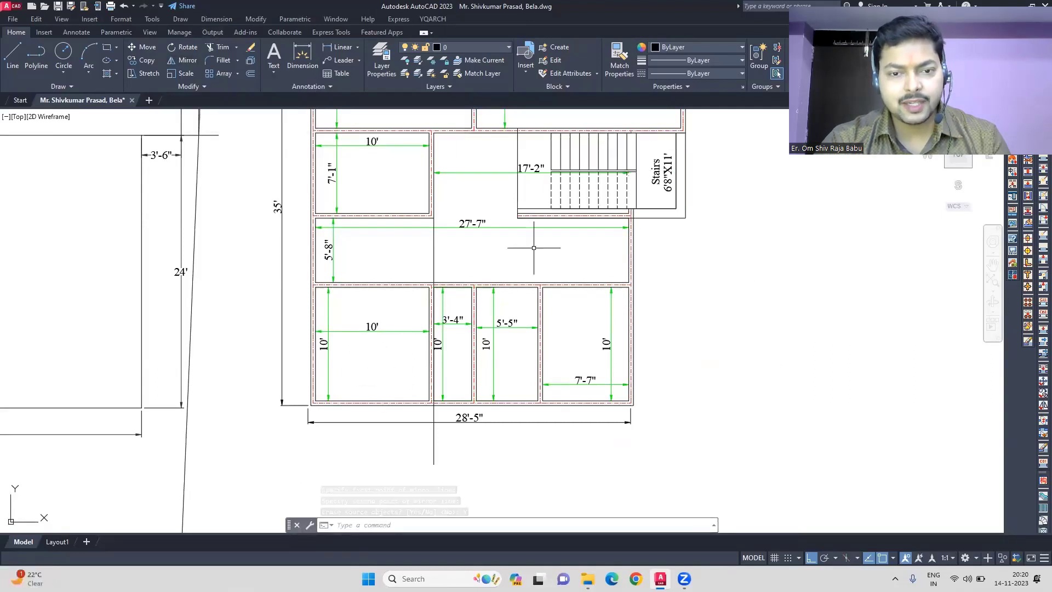
middle_drag(536, 248, 579, 345)
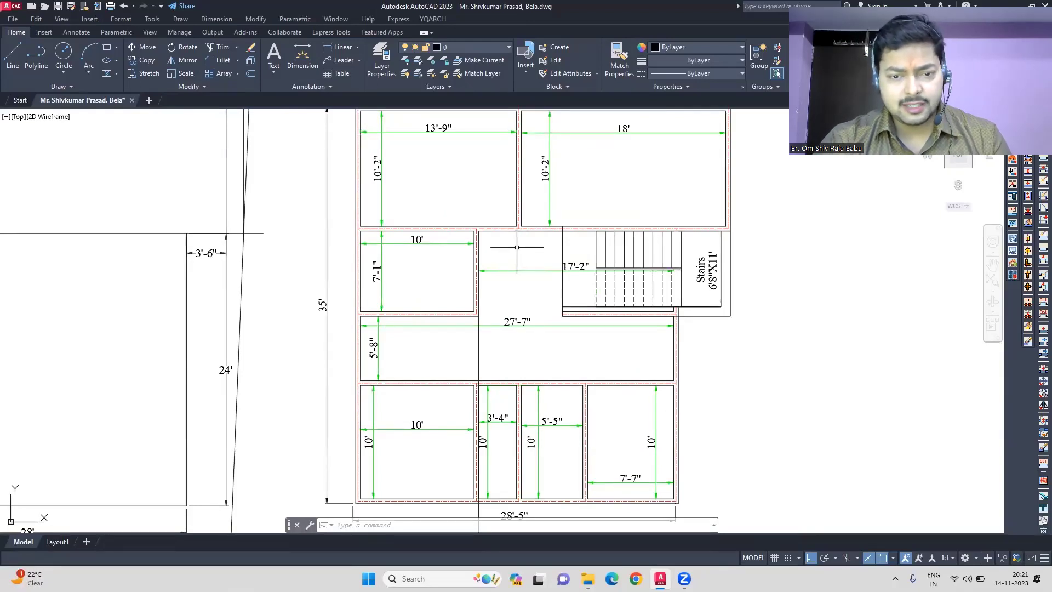
- Stretch the east partition of the west middle room 2' to the west, making the room 8' wide
scroll(454, 389, up, 2)
click(492, 271)
click(473, 115)
text(s)
key(Return)
mouse_move(500, 315)
middle_down()
mouse_move(500, 251)
mouse_move(500, 301)
middle_up()
click(498, 218)
text(2')
key(Return)
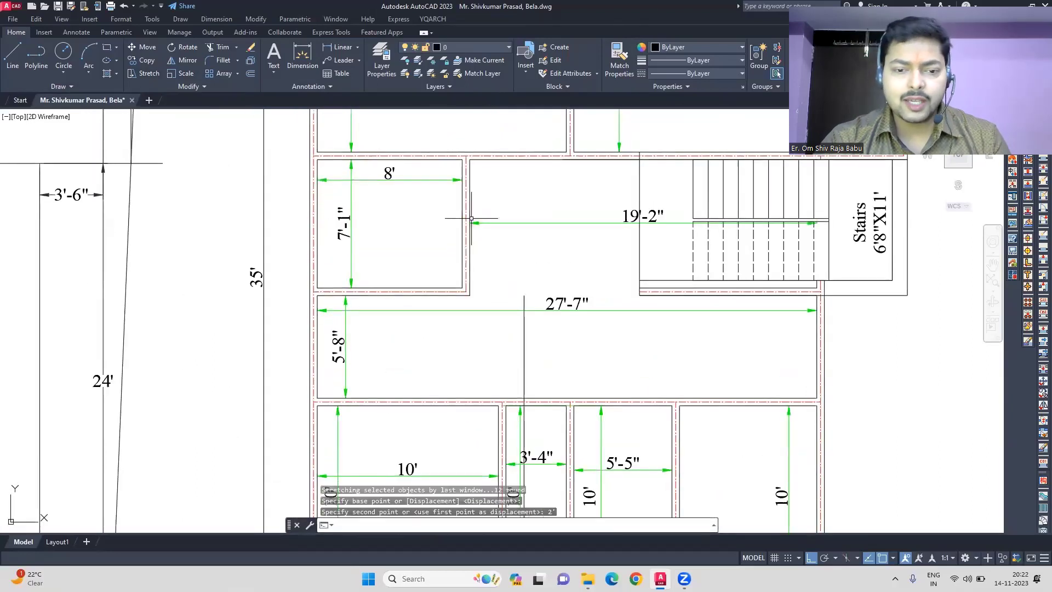
- Stretch the west middle room's east partition a further 2' west, making the room 6' wide
middle_drag(505, 263, 450, 263)
click(140, 74)
click(406, 224)
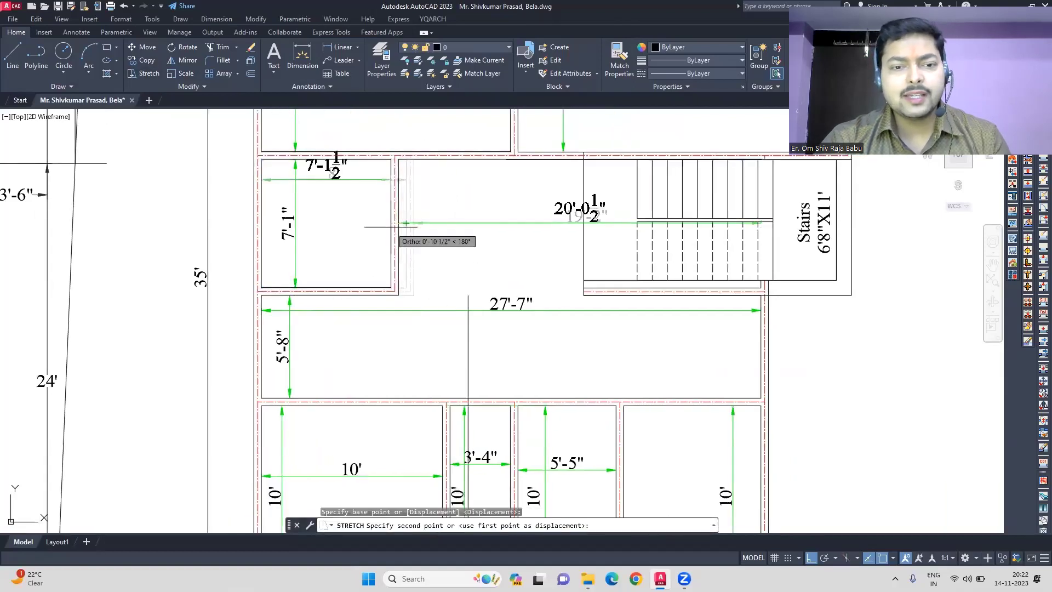
text(2')
key(Return)
- Extend the west middle room's east partition centreline south to the bottom-row wall and convert it to a wall of thickness 5
click(371, 402)
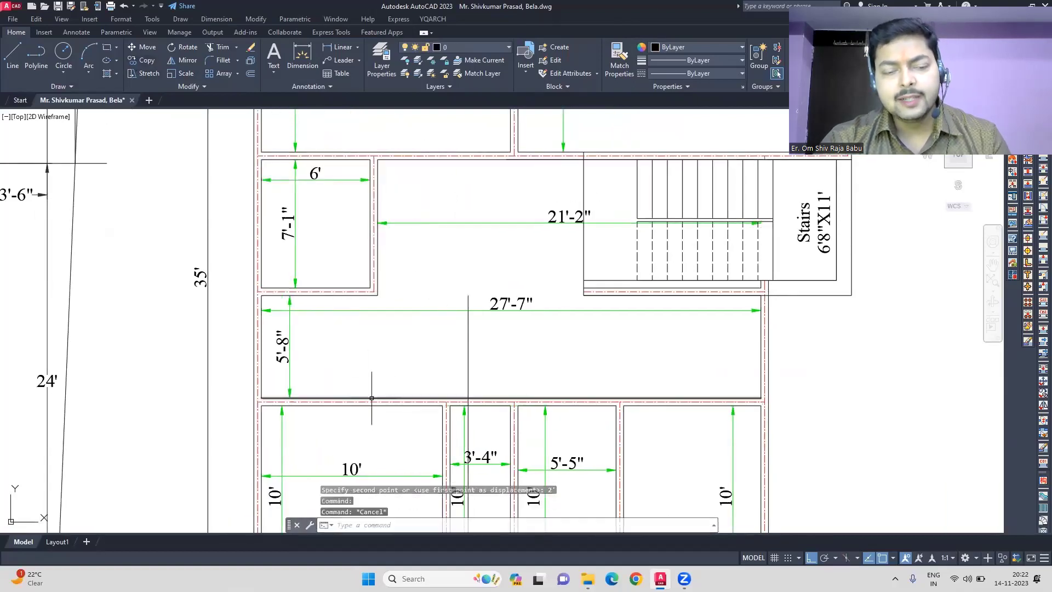
text(ex)
key(Return)
click(374, 266)
text(x)
key(Return)
key(Escape)
click(386, 331)
click(354, 340)
text(wx)
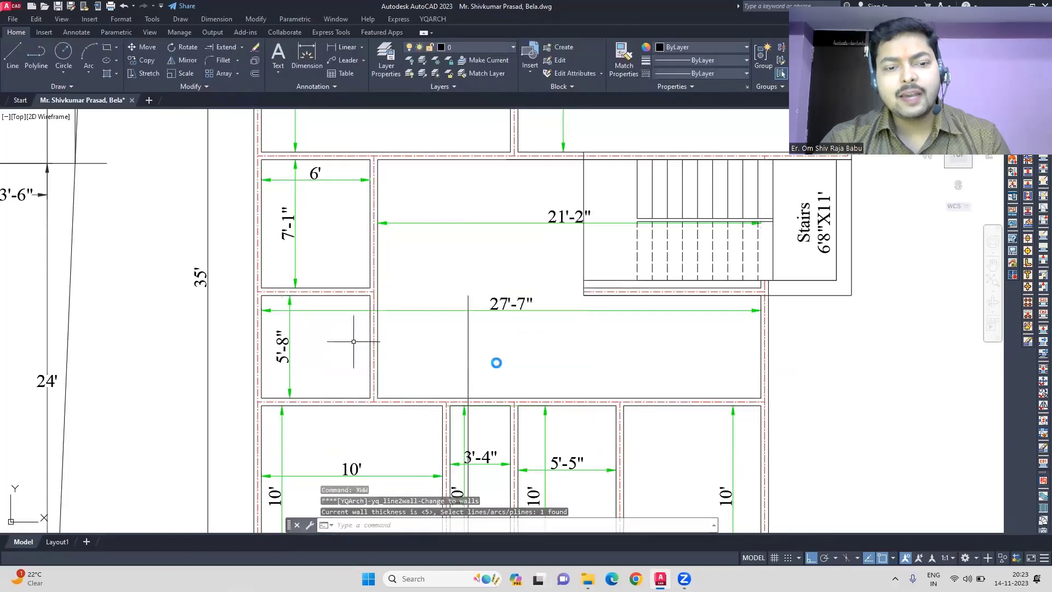
- Delete the vertical guide line crossing the hall and the bottom row
click(493, 360)
click(458, 357)
key(Delete)
- Delete the partition between the first two bottom-row rooms together with the dimensions of those rooms
scroll(500, 362, down, 2)
scroll(726, 477, down, 8)
scroll(726, 463, up, 9)
scroll(726, 453, down, 9)
scroll(727, 447, up, 6)
middle_drag(727, 447, 607, 350)
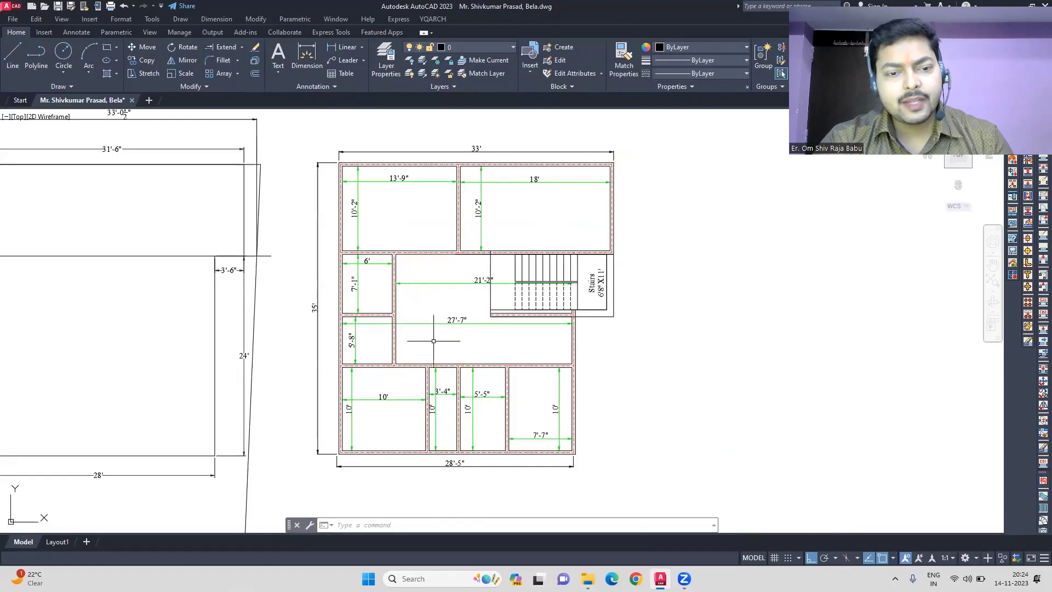
scroll(419, 430, up, 3)
middle_drag(427, 434, 442, 373)
key(Delete)
click(313, 320)
click(261, 291)
key(Delete)
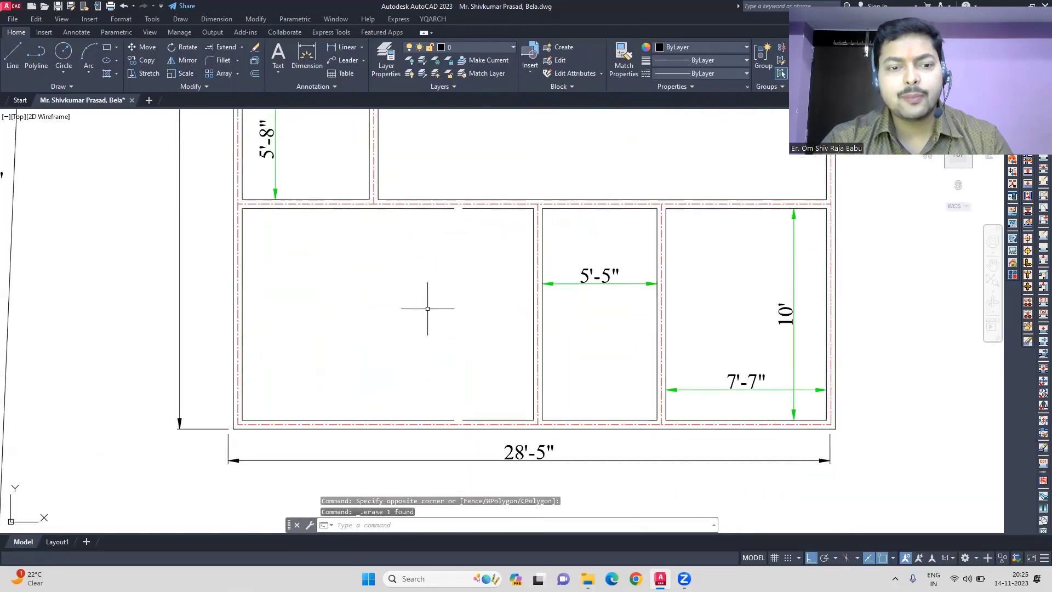
- Join the broken wall lines on the south and north sides of the merged southwest room
click(451, 420)
text(j)
key(Return)
click(447, 209)
key(Return)
- Dimension the width and depth of the merged southwest room
scroll(604, 426, down, 7)
middle_drag(602, 425, 607, 427)
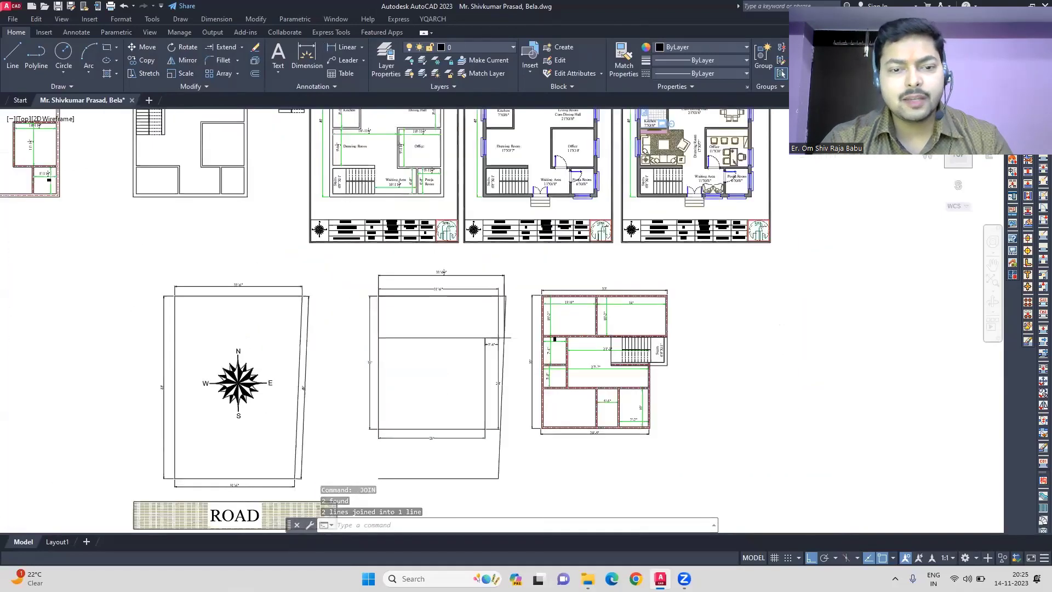
scroll(551, 398, up, 5)
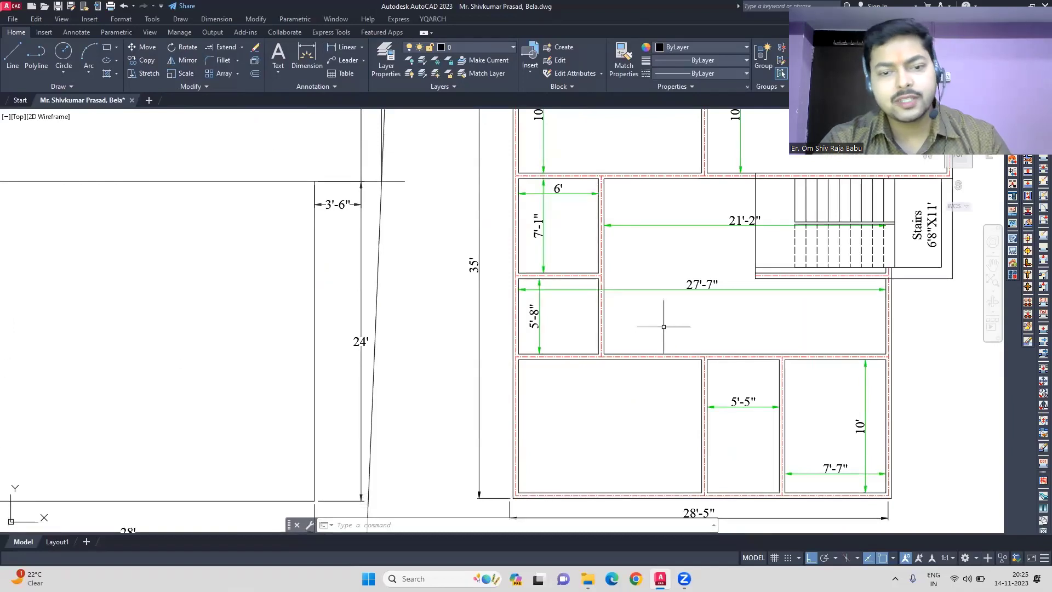
middle_drag(653, 259, 531, 275)
text(dir)
key(Return)
key(Return)
click(419, 391)
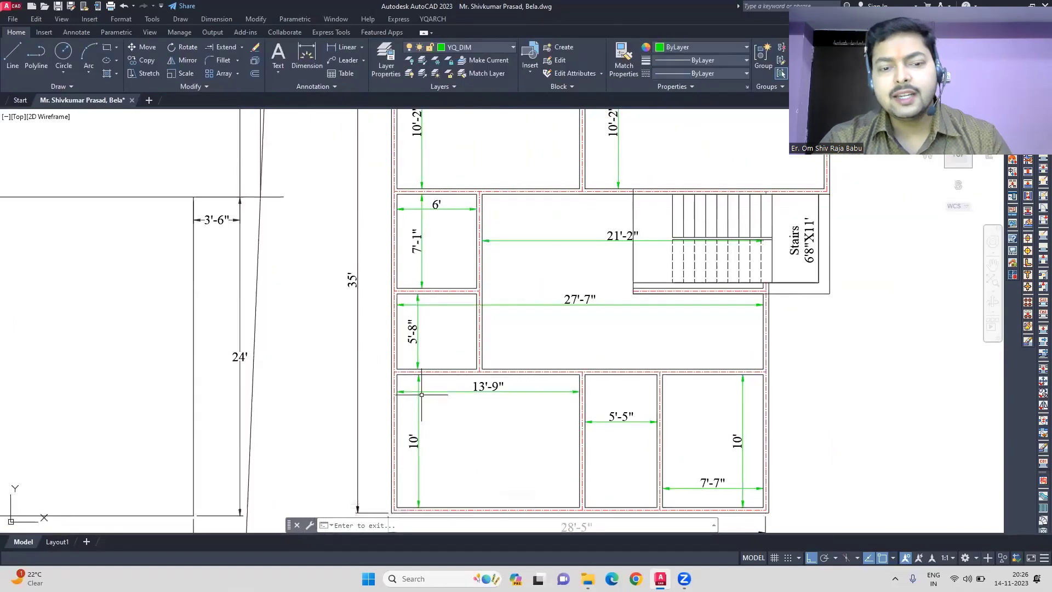
key(Return)
scroll(421, 394, down, 3)
scroll(519, 320, up, 5)
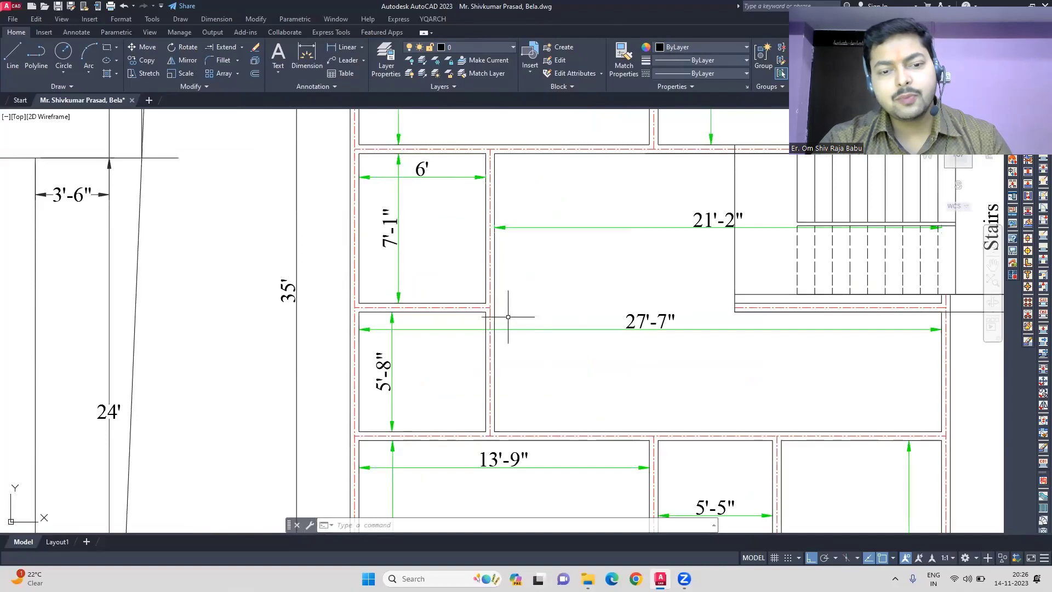
scroll(360, 327, down, 2)
click(810, 335)
click(759, 278)
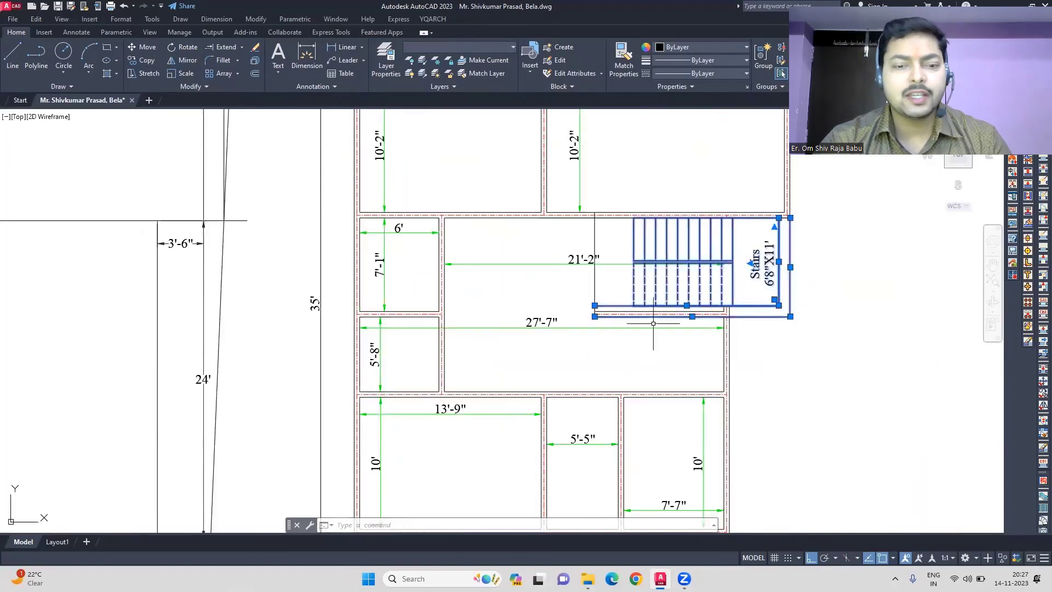
text(s)
key(Return)
key(Escape)
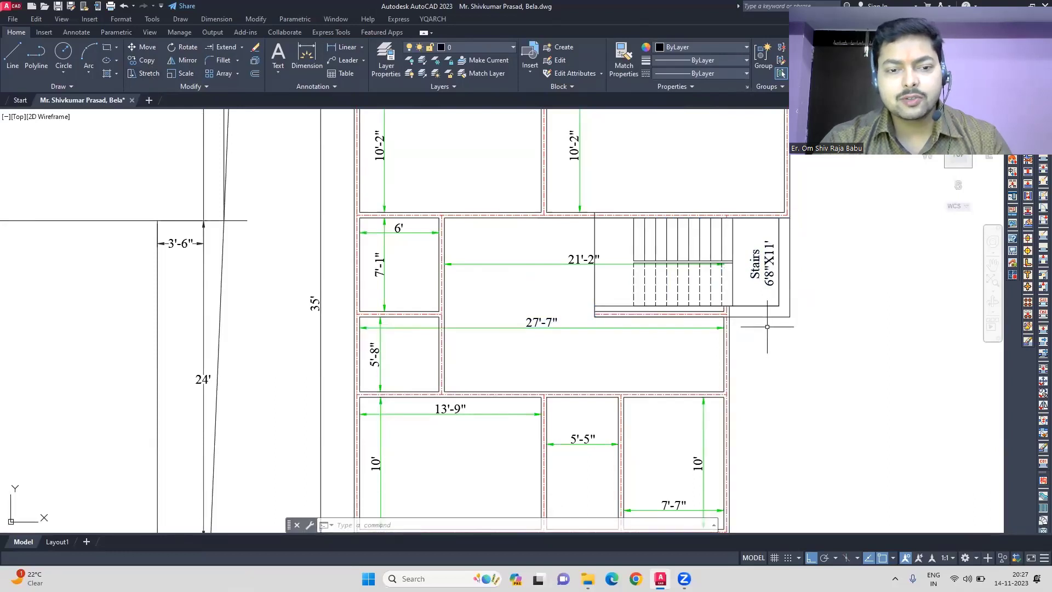
- Stretch the wall south of the staircase 5" to the south and move the stair flights down by the same distance
text(s)
key(Return)
click(825, 337)
click(579, 299)
key(Return)
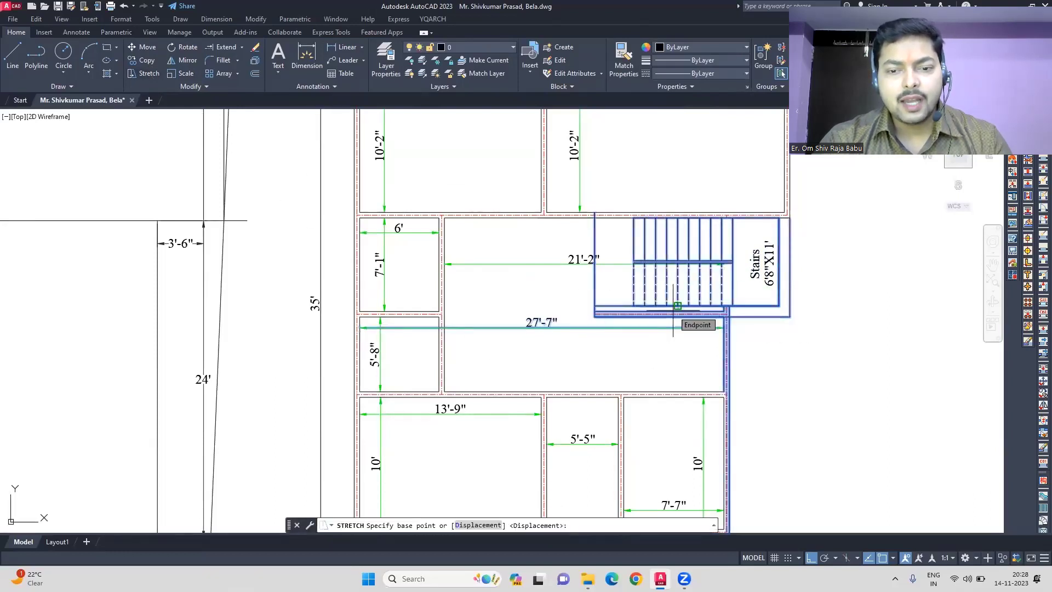
click(673, 310)
text(5")
key(Return)
scroll(762, 310, up, 2)
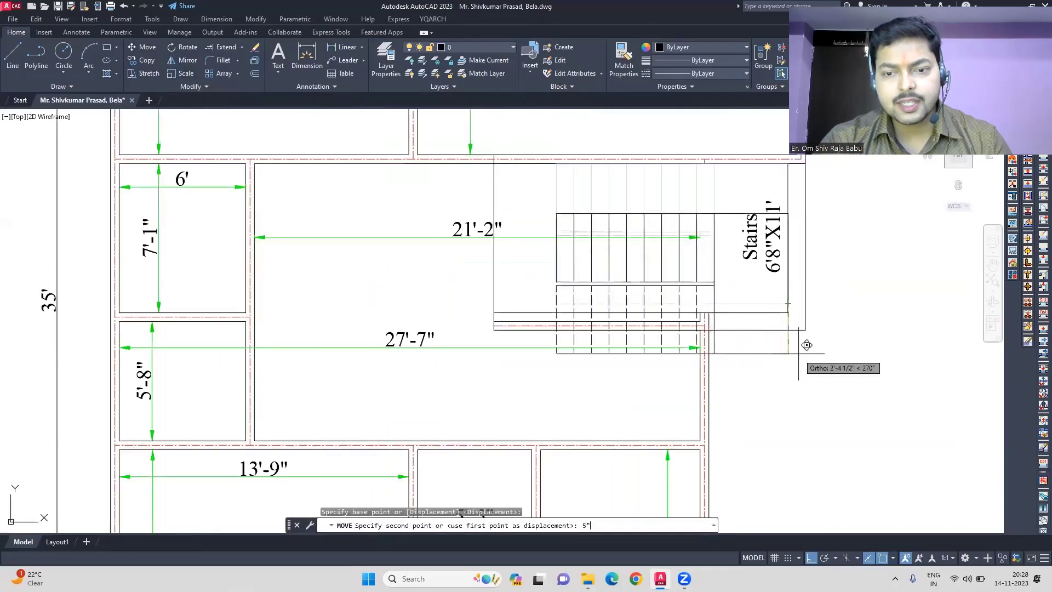
scroll(538, 256, down, 2)
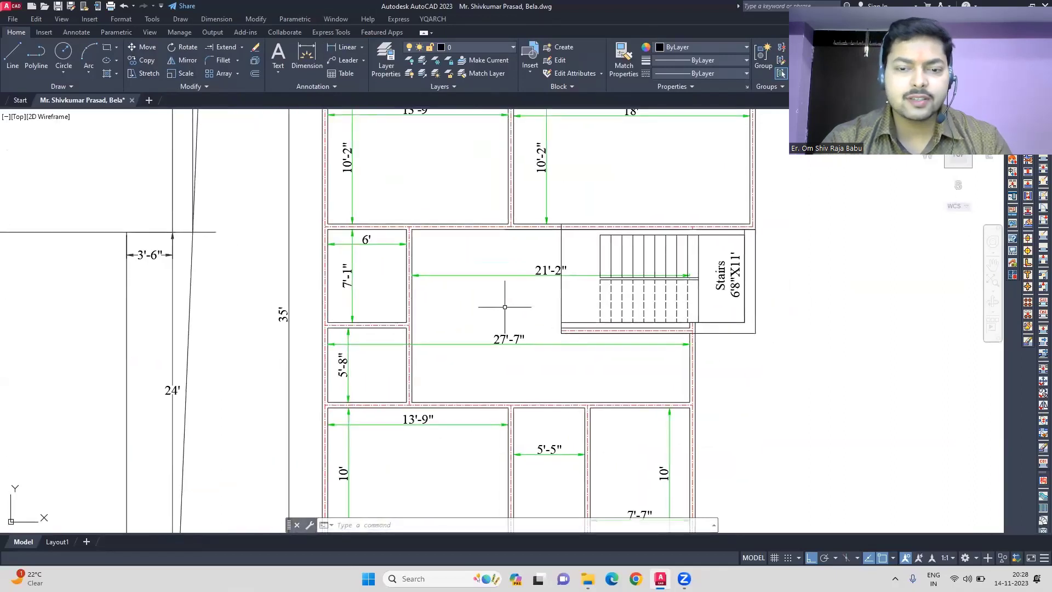
- Stretch the partition between the two small west middle rooms 5" to the south
click(427, 308)
click(306, 334)
text(s)
key(Return)
click(366, 314)
text(5")
key(Return)
- Draw a vertical guide line from the south end of the first stair riser down past the bottom-row rooms
scroll(731, 256, down, 2)
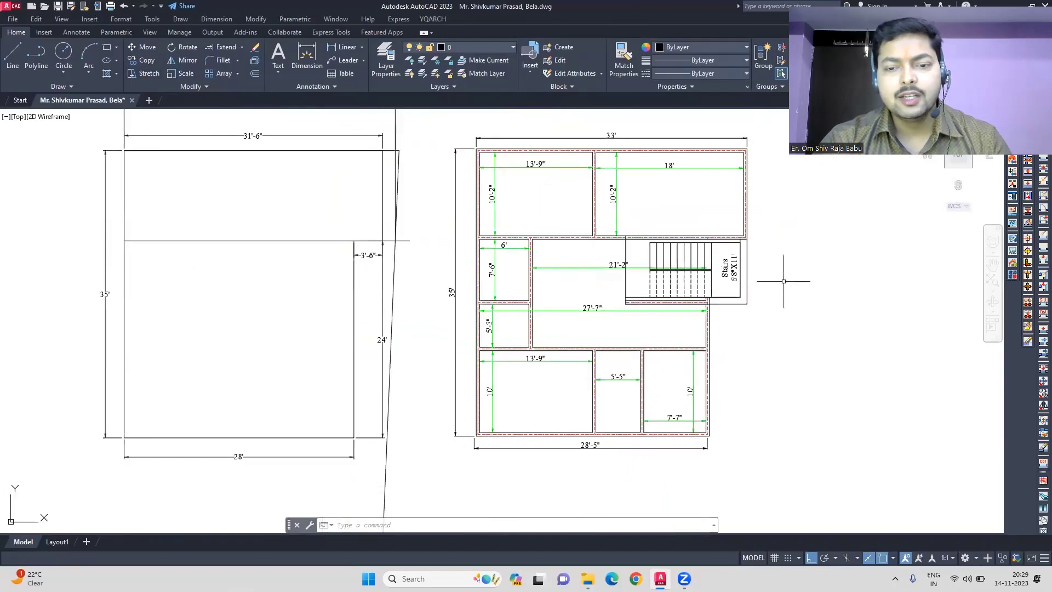
scroll(723, 219, up, 3)
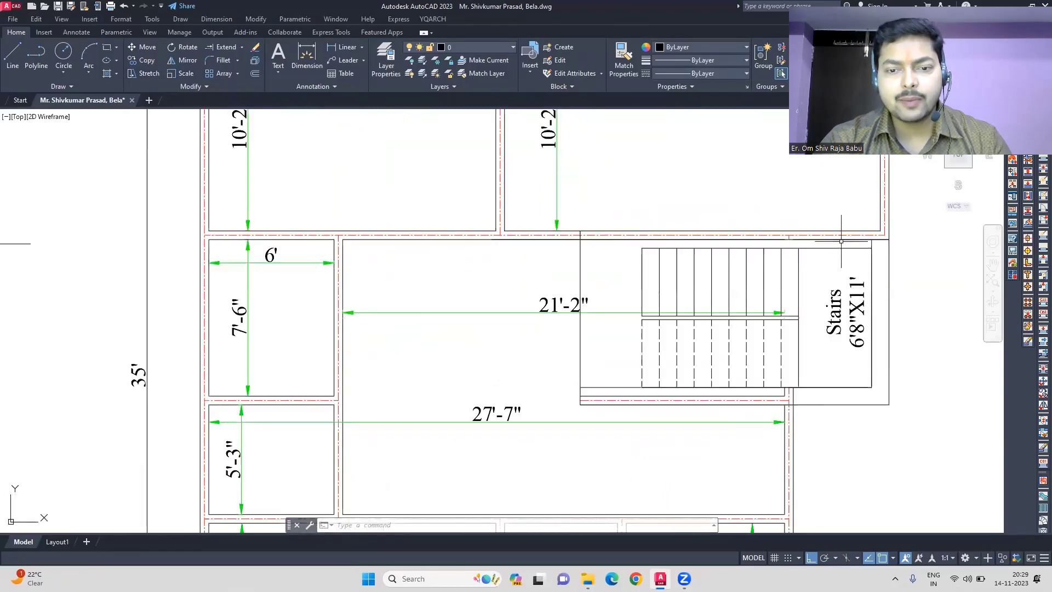
scroll(591, 217, down, 3)
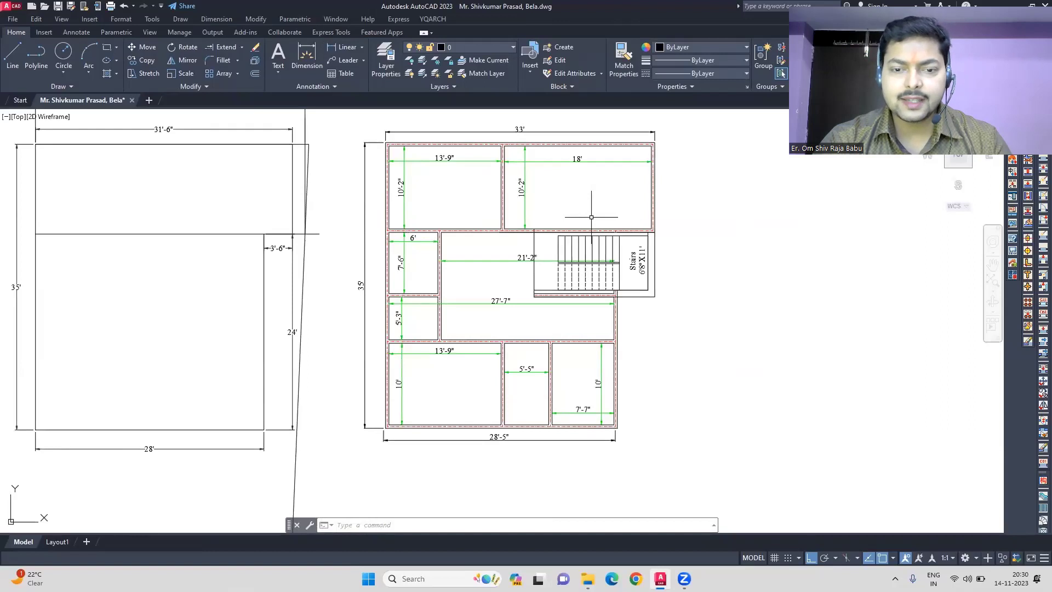
scroll(597, 320, up, 2)
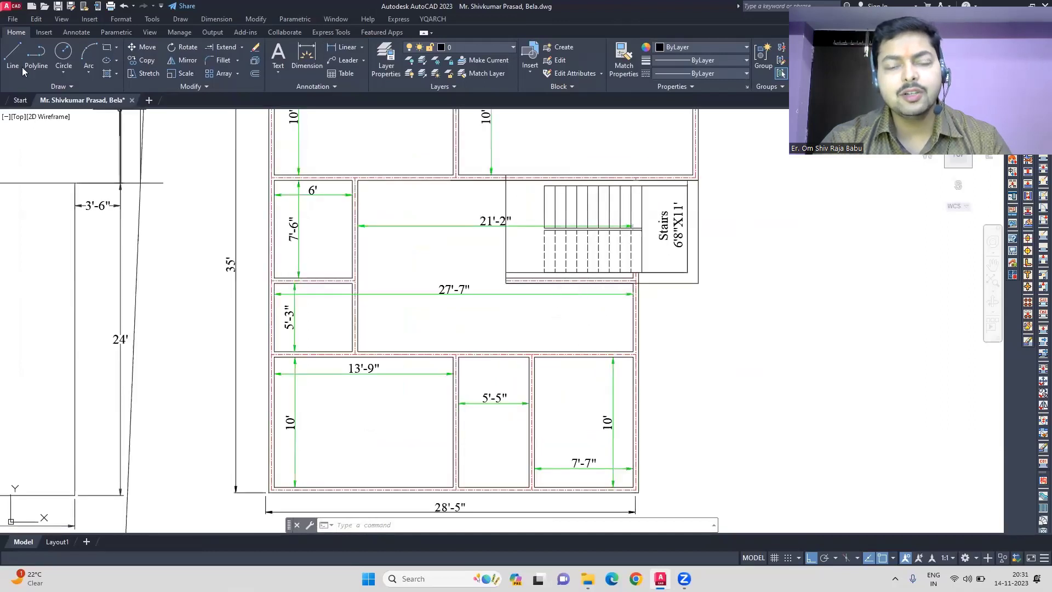
text(l)
key(space)
click(545, 273)
- Try to stretch the second bottom-row partition east to the vertical guide line, and undo the stretch
scroll(549, 327, down, 4)
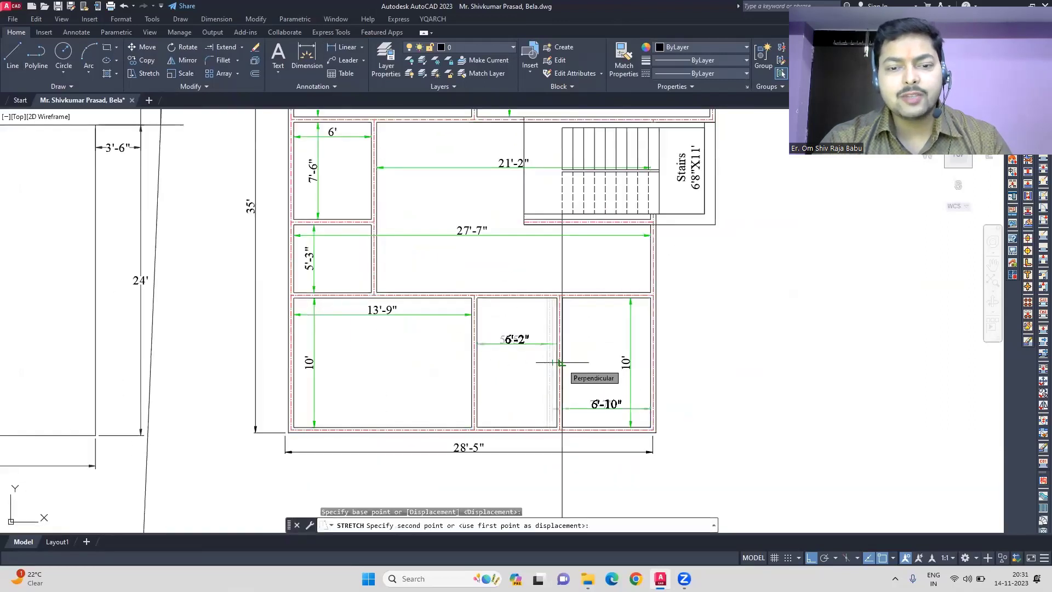
click(561, 416)
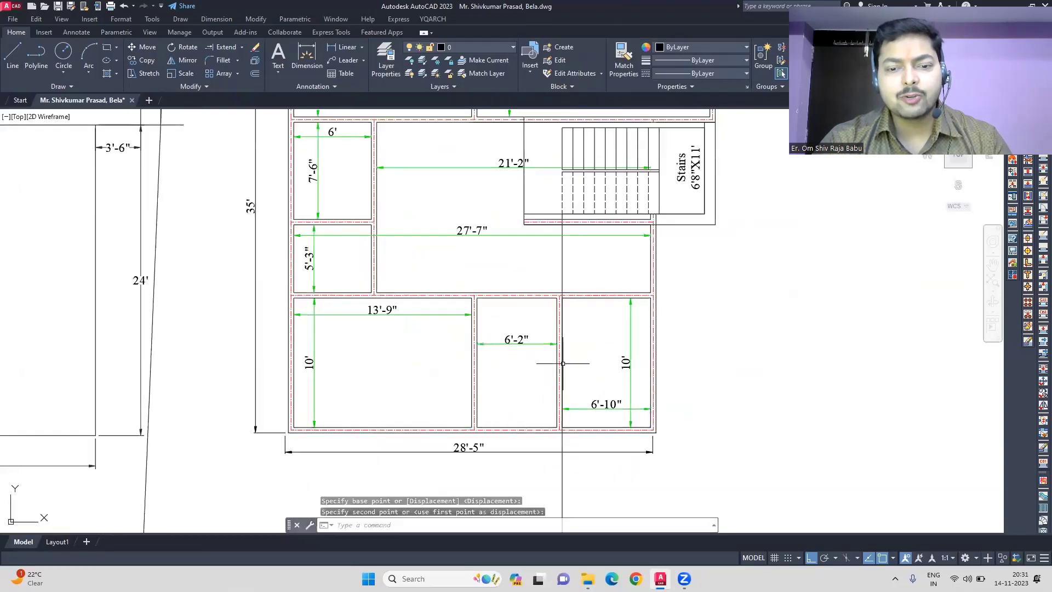
key(Escape)
key(Escape)
scroll(493, 252, down, 2)
middle_drag(490, 250, 487, 280)
key(ctrl+z)
key(ctrl+z)
key(Escape)
- Stretch the second bottom-row partition 7" west and back 2" east, making its neighbouring rooms 5' and 8' wide
scroll(710, 358, down, 2)
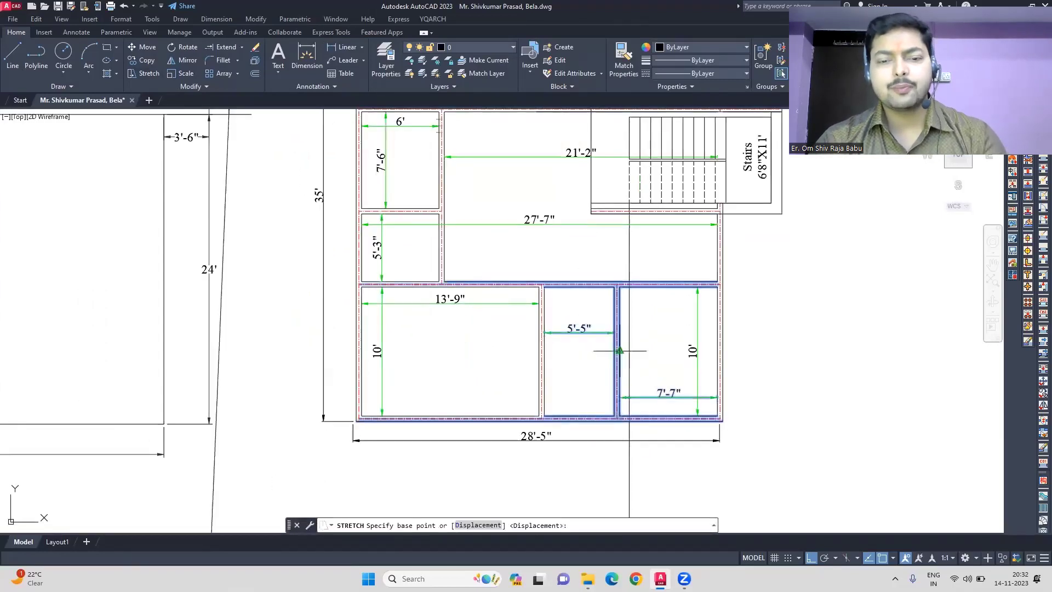
text(7)
key(Return)
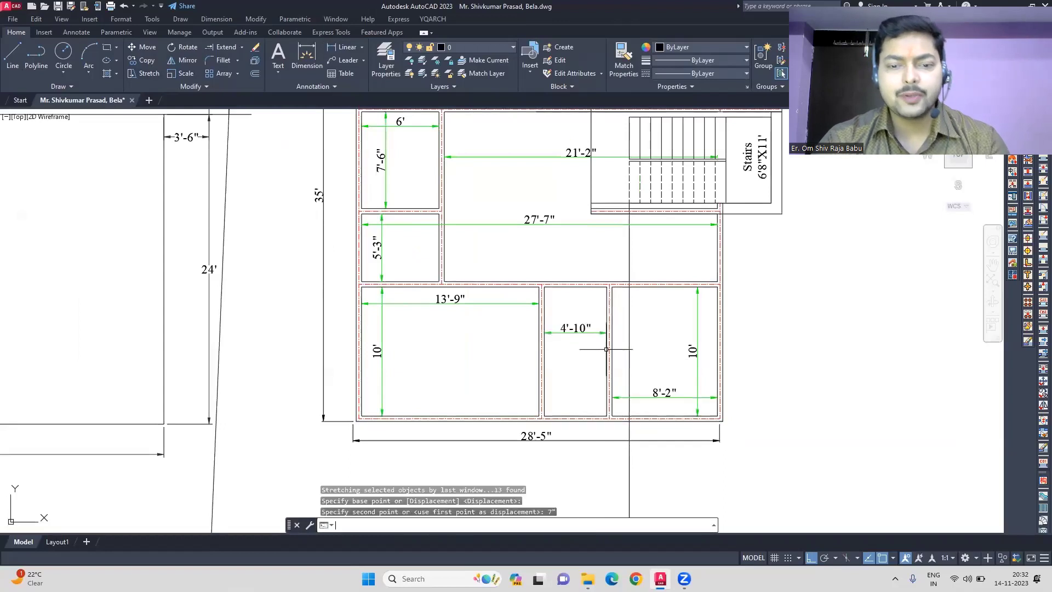
key(ctrl+z)
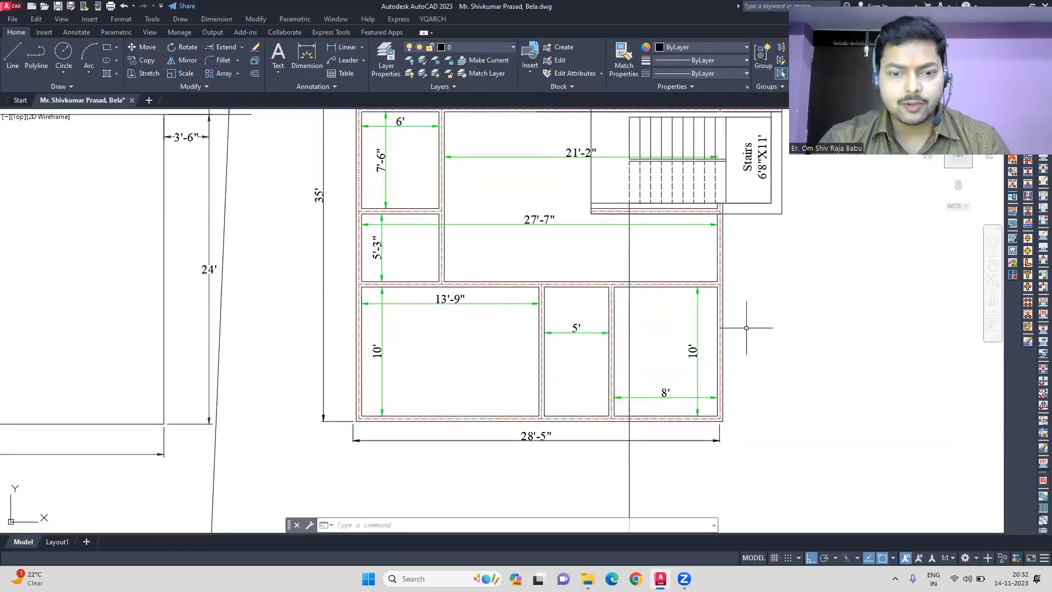
scroll(546, 275, up, 4)
key(Escape)
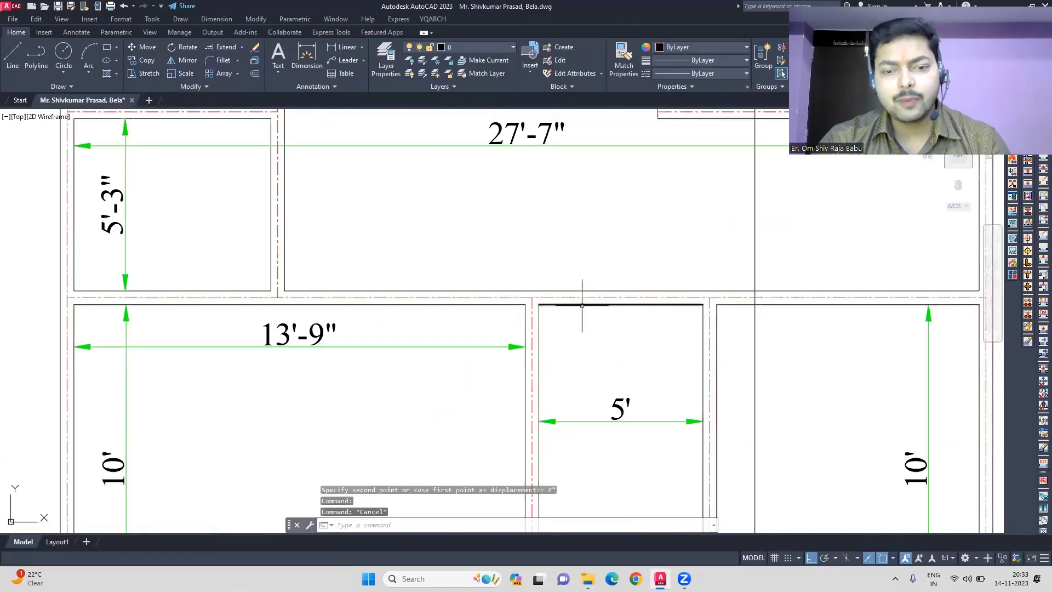
- Copy the centreline and face lines of the bottom-row rooms' north wall 4' to the south
click(583, 305)
scroll(583, 305, down, 2)
middle_drag(582, 304, 512, 263)
click(666, 262)
click(665, 258)
click(664, 254)
click(145, 61)
click(850, 245)
text(4')
key(Return)
key(Escape)
- Delete the southeast room's old dimensions and the vertical guide line running down from the stairs
drag(741, 454, 710, 419)
key(Delete)
drag(641, 377, 607, 356)
key(Delete)
- Dimension the width and depth of the southeast room south of the copied wall
text(dd)
key(Return)
key(Return)
click(732, 442)
key(Escape)
key(Escape)
- Shorten the copied wall's centreline and north face line to end at the southwest room's east partition
click(337, 341)
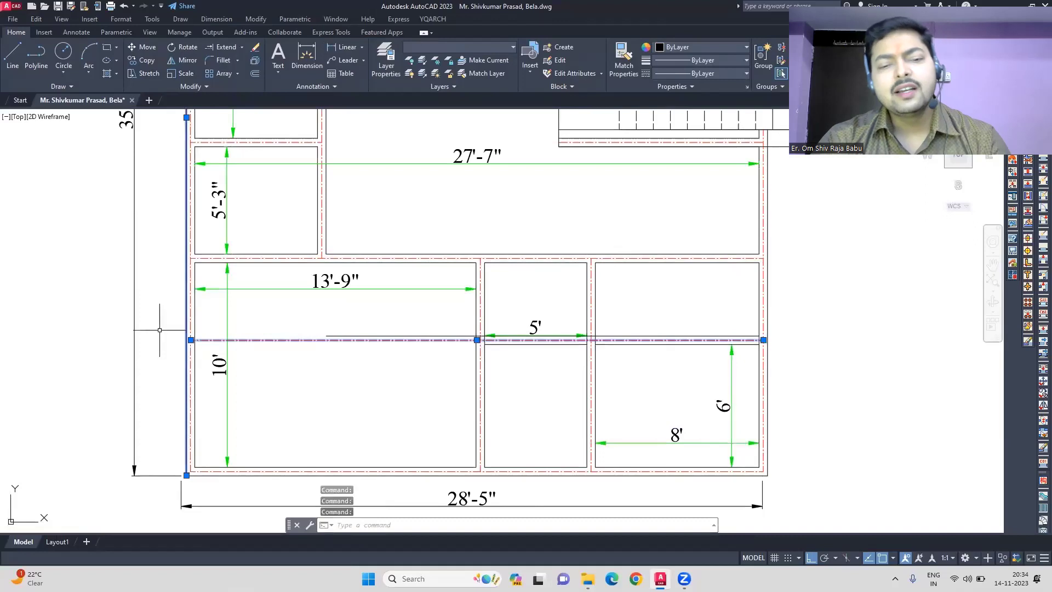
click(190, 340)
click(480, 341)
click(326, 336)
scroll(481, 336, up, 4)
click(488, 335)
key(Escape)
click(560, 258)
key(Escape)
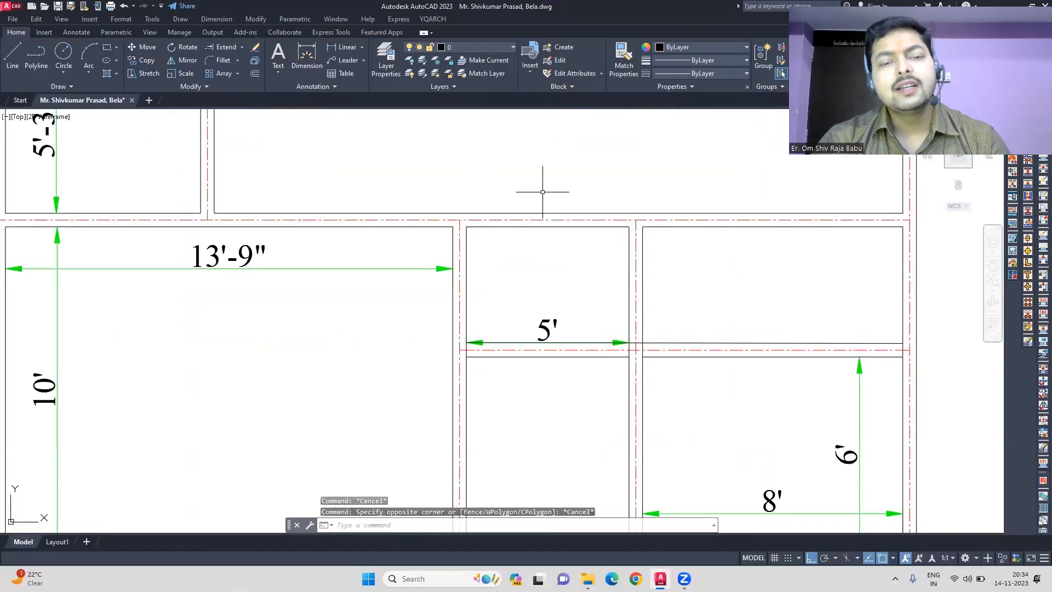
- Trim away the old north wall and partition stubs above the new wall, east of the southwest room
text(tr)
key(Return)
click(661, 239)
click(618, 241)
click(669, 242)
click(622, 206)
key(Escape)
click(467, 242)
click(467, 227)
click(474, 165)
key(Escape)
- Clean up the wall lines at the southwest room's northeast corner and the small room's partition junction, removing the 5' dimension
text(l)
key(Return)
click(215, 213)
click(723, 227)
scroll(331, 381, down, 2)
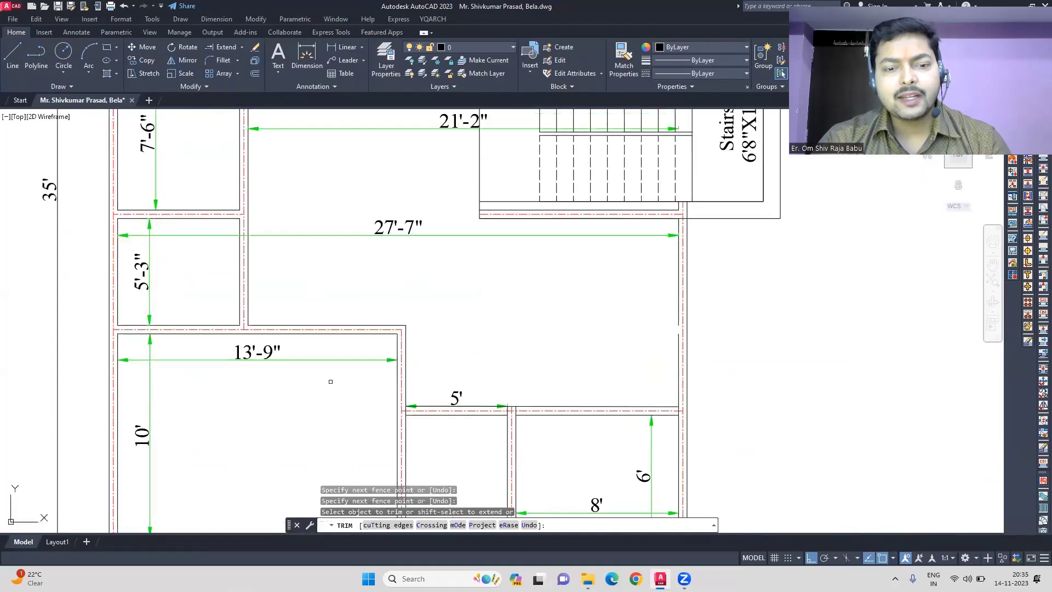
scroll(392, 318, up, 3)
key(Return)
key(Return)
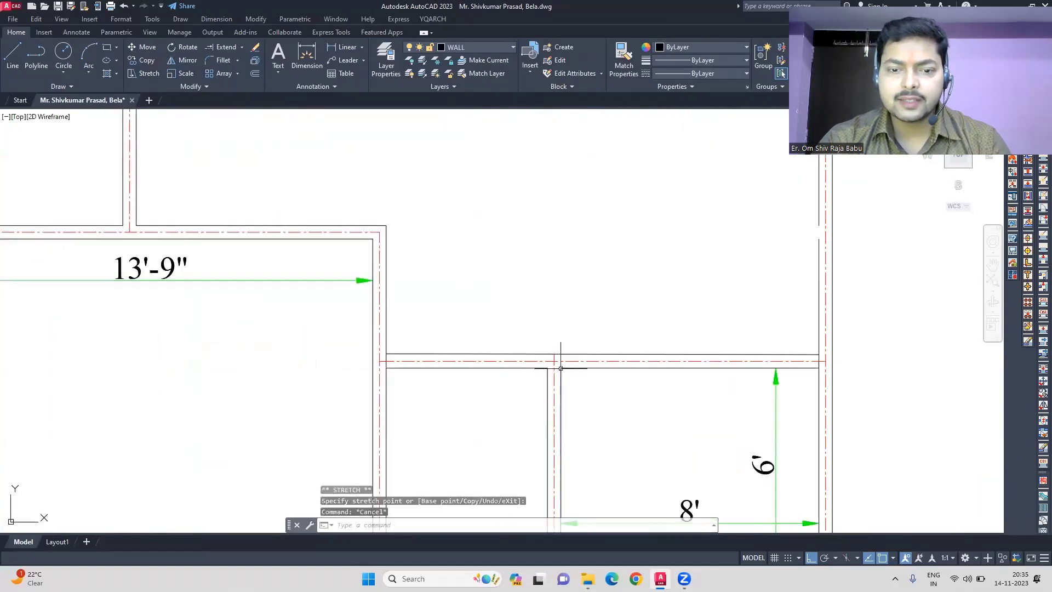
scroll(468, 351, up, 5)
scroll(468, 350, down, 3)
key(Escape)
scroll(540, 228, down, 6)
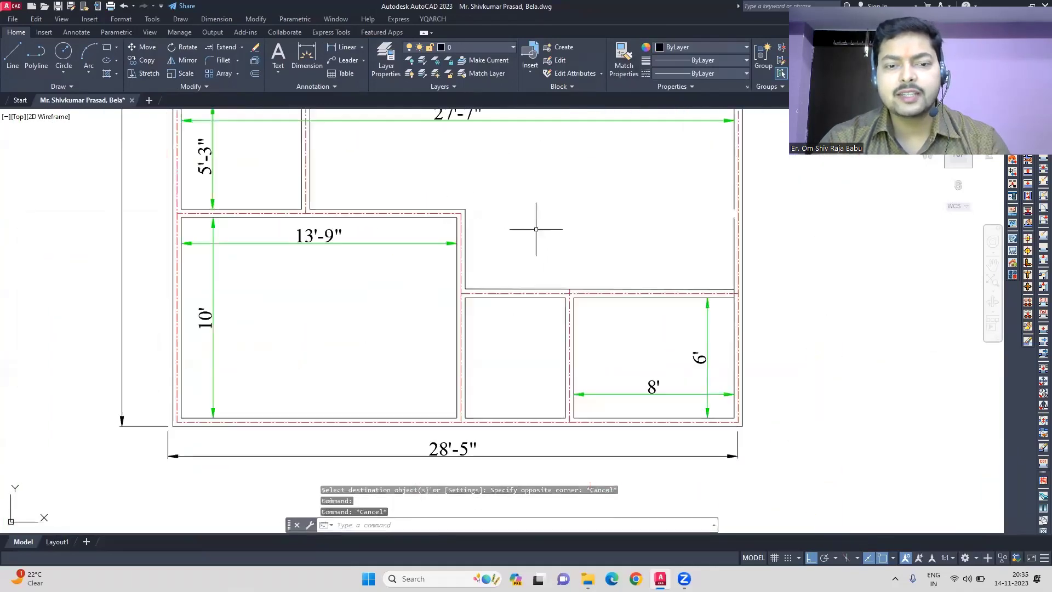
- Dimension the width and depth of the small room between the southwest and southeast rooms
scroll(645, 438, up, 9)
middle_drag(531, 230, 538, 244)
text(dd)
key(space)
click(563, 396)
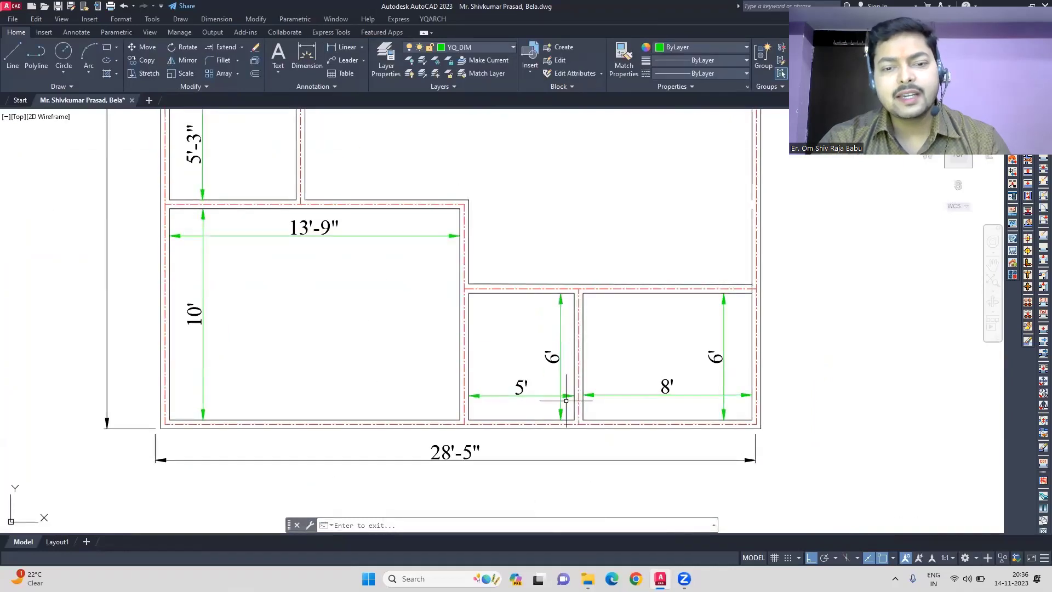
- Measure the landing width between the first stair riser and the staircase's west line
key(Return)
scroll(398, 319, down, 4)
middle_drag(398, 312, 413, 366)
click(304, 57)
scroll(447, 216, up, 8)
click(620, 355)
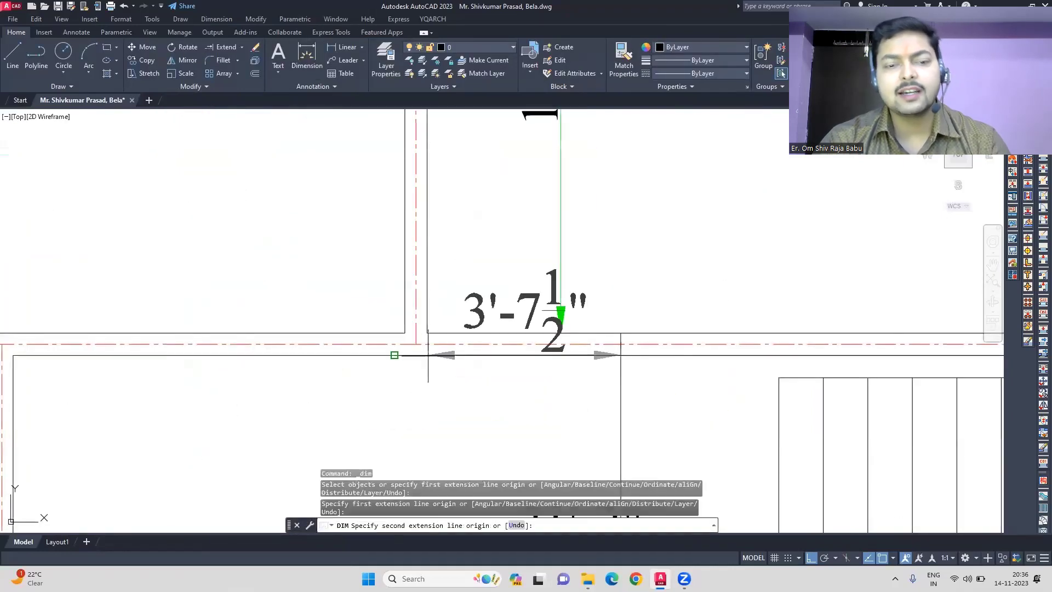
key(Escape)
scroll(568, 187, down, 4)
key(space)
click(649, 261)
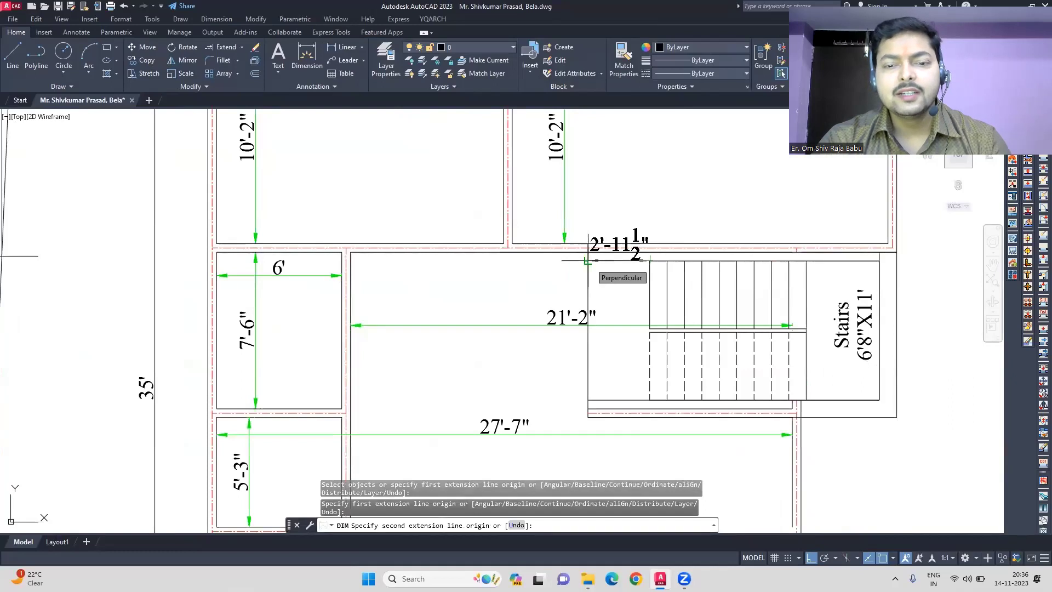
key(Escape)
- Match the staircase's west line to the properties of the wall centreline
text(ma)
key(space)
click(608, 413)
click(588, 388)
key(Escape)
- Build a wall along the staircase's west line and shorten the stair's south line to end at its inner face
text(ww)
click(588, 247)
click(587, 413)
key(Escape)
key(Escape)
click(605, 400)
click(588, 400)
click(593, 400)
key(Escape)
key(Escape)
- Dimension the landing's width between the staircase's west wall and the first riser
click(305, 57)
click(650, 260)
click(592, 261)
click(620, 273)
key(Escape)
- Stretch the staircase's west wall 6" west to widen the landing
click(598, 427)
click(577, 224)
text(s)
click(592, 345)
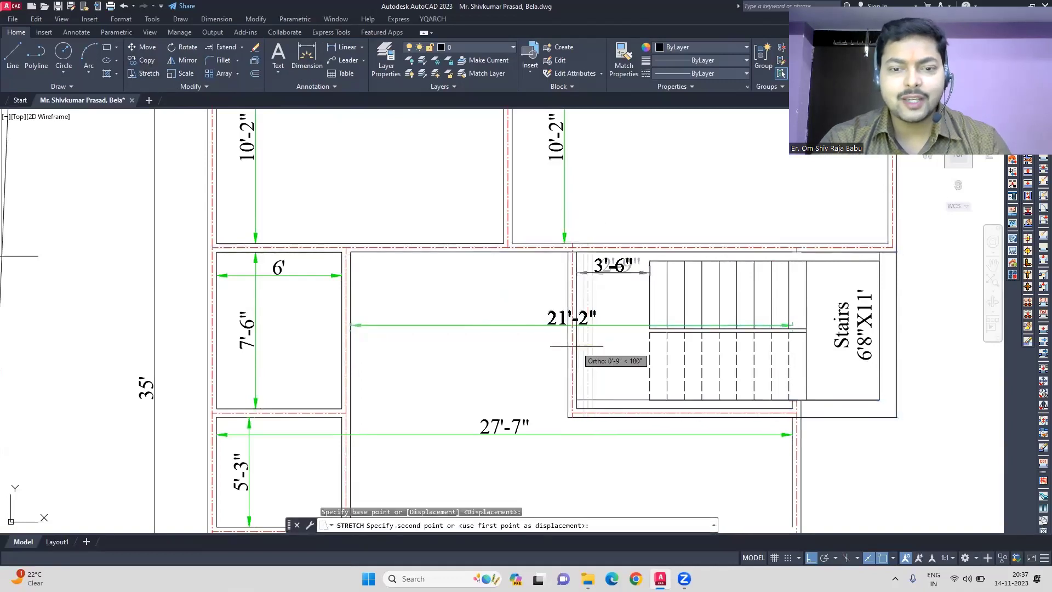
text(6")
key(Return)
- Stretch the staircase's west wall a further 3" west
click(587, 426)
click(566, 224)
text(s)
click(582, 296)
text(3")
key(Return)
scroll(564, 216, down, 2)
scroll(707, 427, up, 6)
click(659, 395)
click(630, 353)
right_click(541, 344)
click(692, 109)
scroll(575, 288, down, 6)
middle_drag(552, 292, 608, 381)
scroll(561, 221, up, 2)
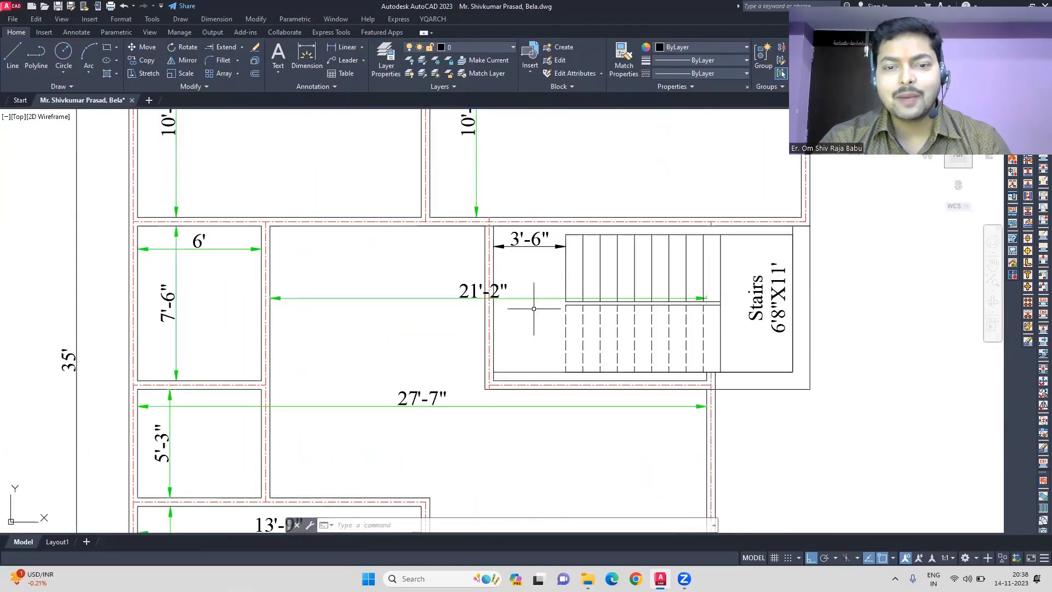
- Shorten the central hall's width dimension so it ends at the staircase's west wall
scroll(681, 278, down, 2)
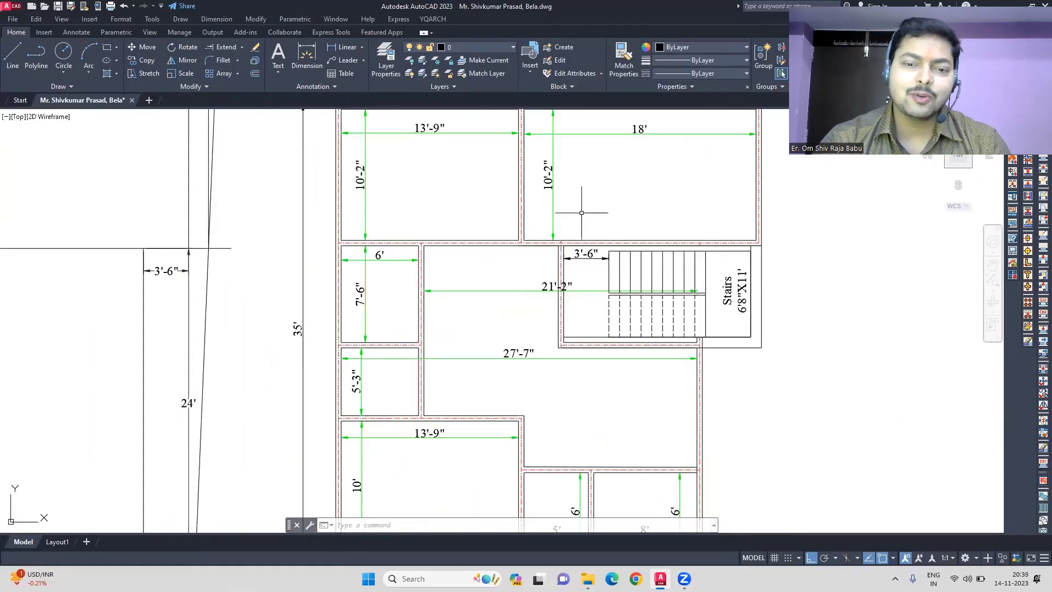
click(647, 291)
click(697, 291)
click(558, 291)
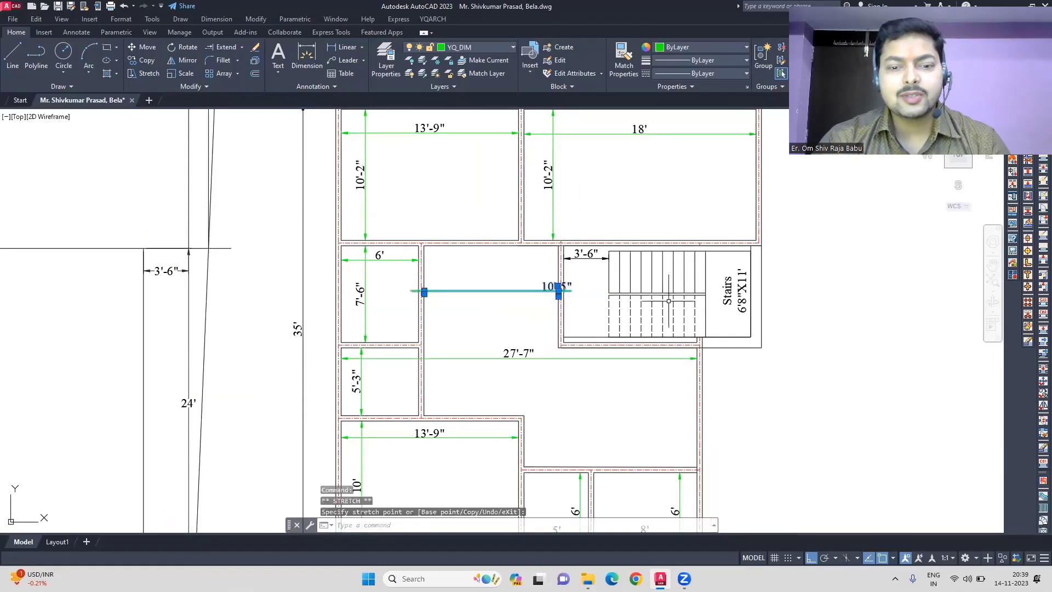
- Delete the 27'-7" dimension and dimension the central hall's depth along its west partition
click(581, 359)
key(Delete)
click(439, 263)
key(Escape)
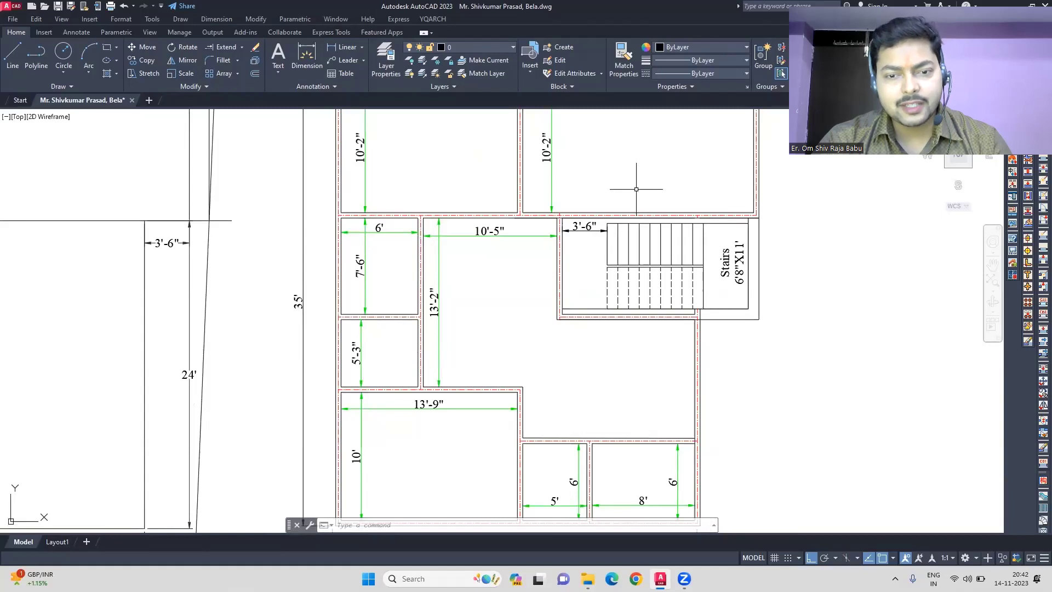
scroll(631, 212, down, 2)
click(381, 124)
click(752, 474)
text(co)
key(Return)
click(487, 493)
middle_drag(858, 492, 570, 492)
key(Escape)
- Dimension the width and depth of the open space between the staircase and the two small southern rooms
text(ddww)
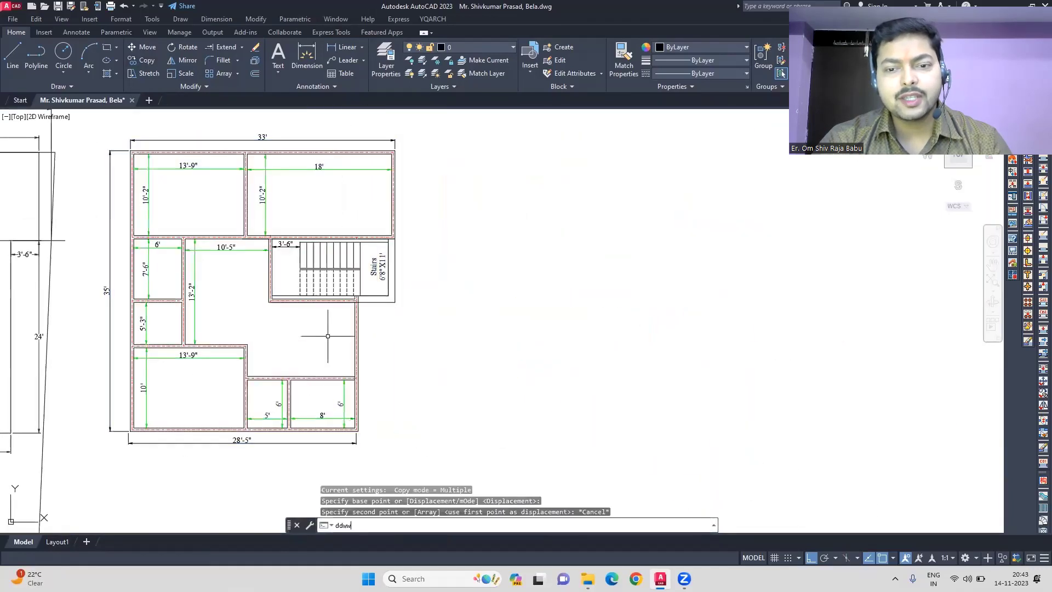
key(Return)
click(327, 336)
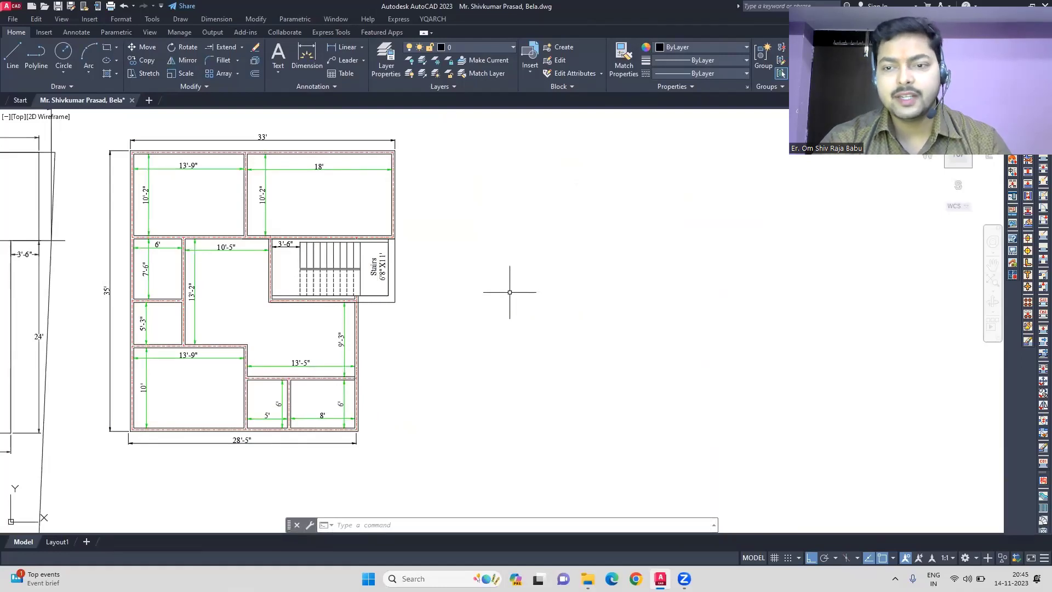
middle_drag(506, 202, 632, 177)
scroll(346, 192, up, 4)
click(306, 55)
click(469, 247)
key(Escape)
scroll(416, 250, down, 4)
click(415, 279)
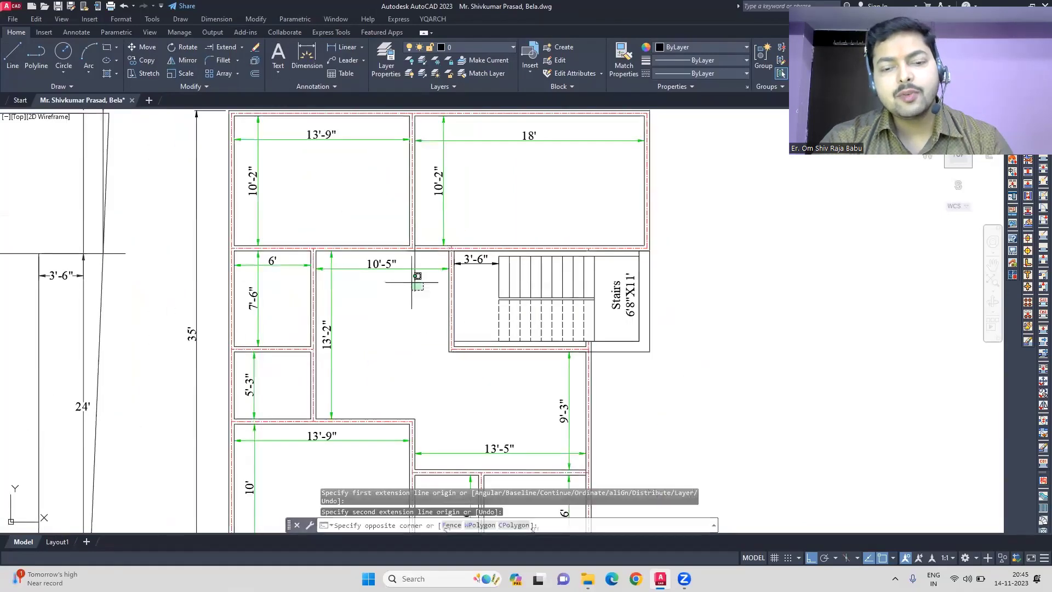
key(Escape)
- Try to stretch the central partitions and the western part of the plan sideways together
middle_drag(413, 282, 463, 252)
click(469, 427)
click(452, 137)
click(411, 431)
click(341, 132)
key(s)
key(Return)
click(383, 263)
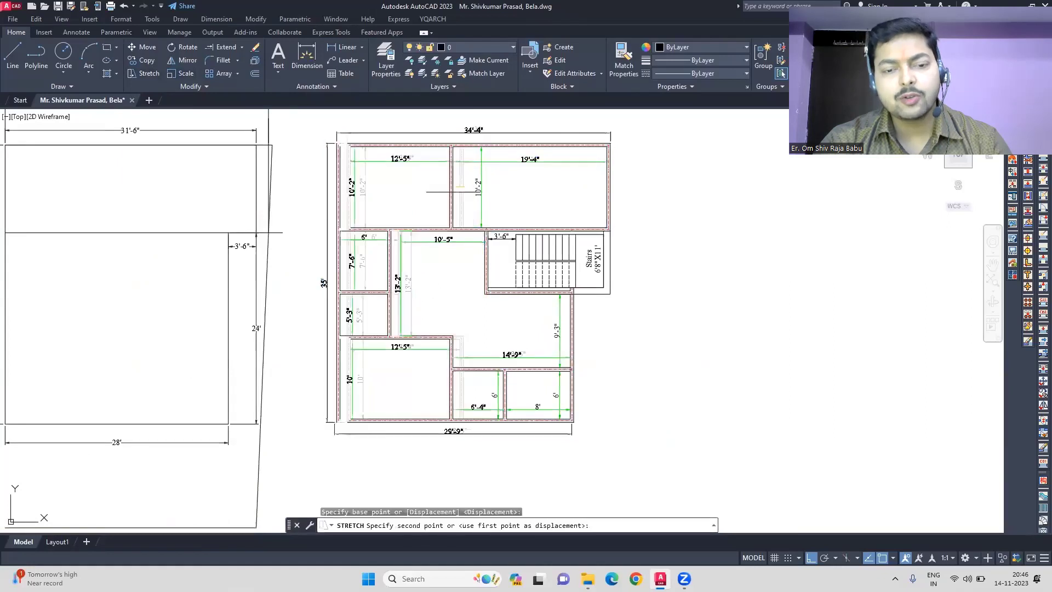
key(Escape)
click(477, 428)
click(393, 130)
key(Escape)
- Stretch the partitions on the east side of the northwest and southwest rooms 9" west
click(468, 459)
click(454, 138)
text(s)
key(Return)
click(474, 188)
text(9)
key(Return)
- Check the north partition's alignment with the southwest room's corner using a temporary vertical line
scroll(463, 213, up, 6)
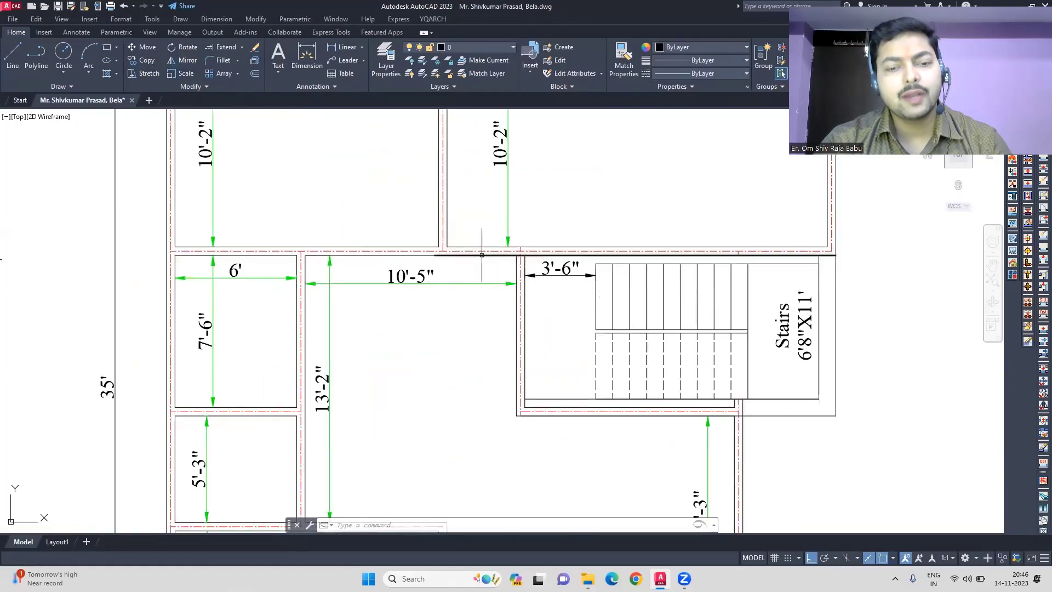
text(l)
scroll(486, 257, down, 4)
key(Return)
key(Escape)
scroll(493, 262, up, 2)
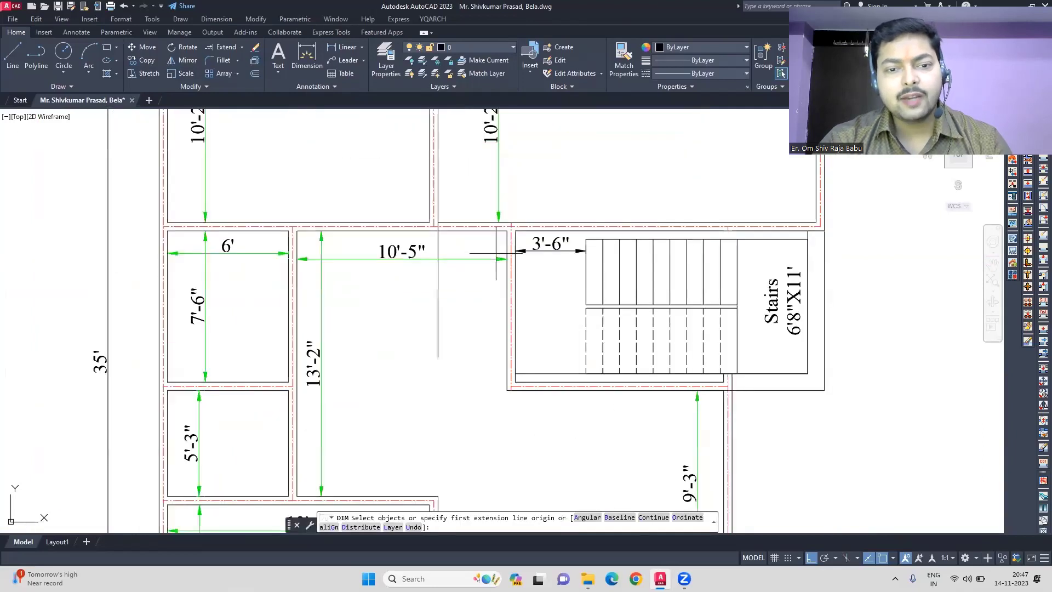
scroll(569, 232, down, 4)
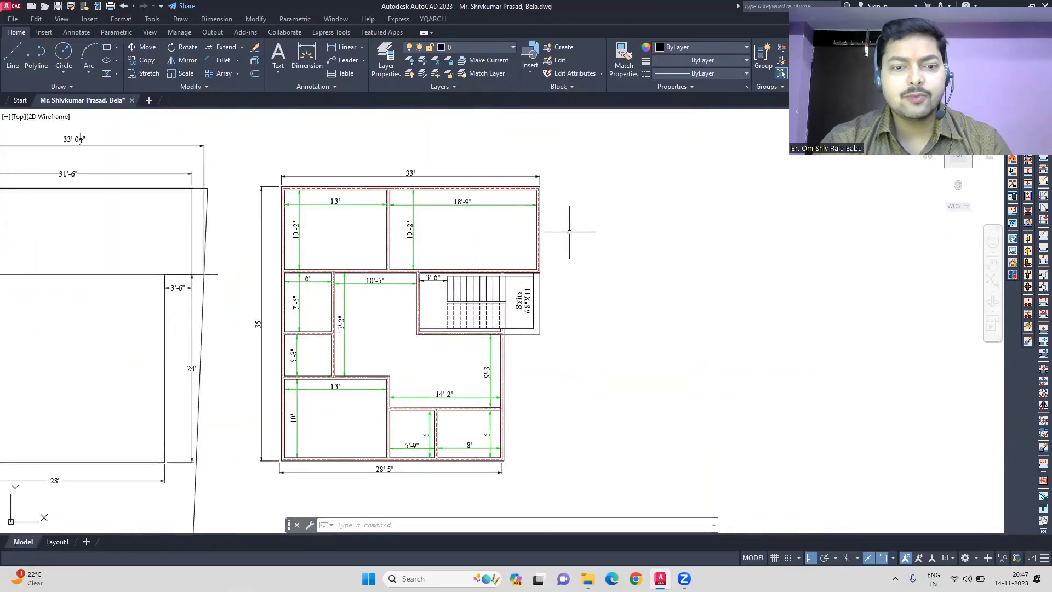
- Stretch the partition between the two small southern rooms 9" west
scroll(401, 487, up, 2)
click(465, 456)
click(417, 313)
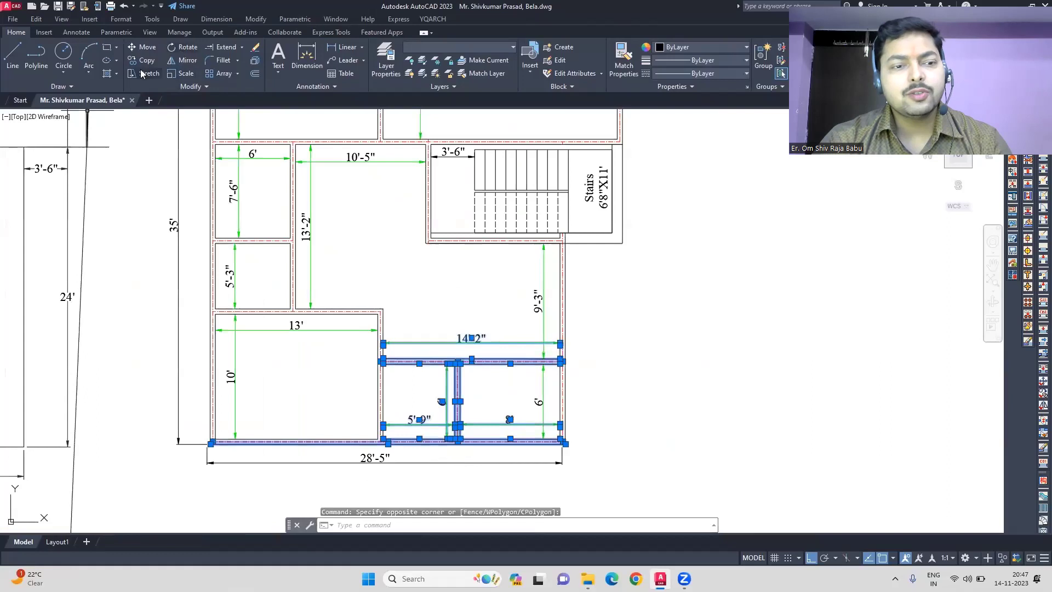
click(144, 74)
click(460, 401)
text(9")
key(Return)
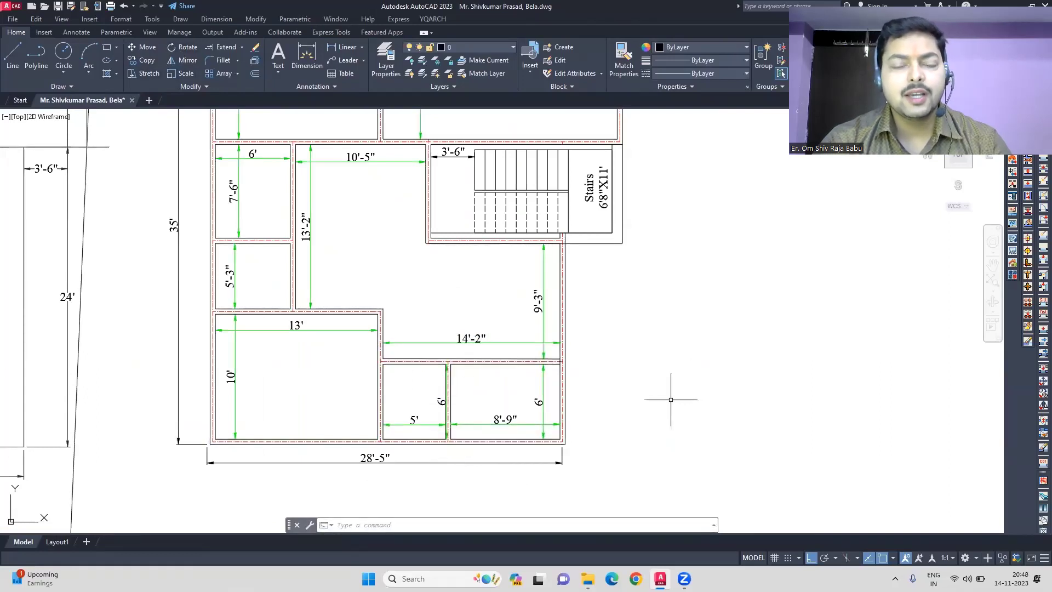
- Draw a temporary vertical line from the staircase's southwest corner past the south wall, and delete it
text(l)
key(Return)
click(425, 243)
click(425, 502)
key(Return)
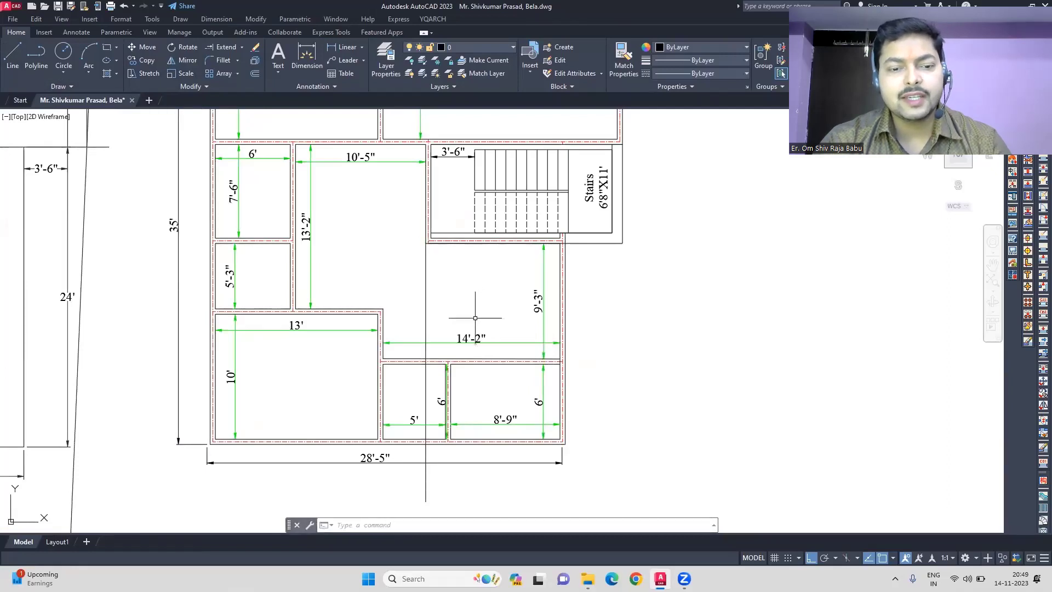
scroll(475, 318, up, 3)
scroll(475, 317, down, 3)
click(426, 378)
key(Delete)
- Redo the depth dimension of the small room beside the southwest room, clear of its east partition
key(Escape)
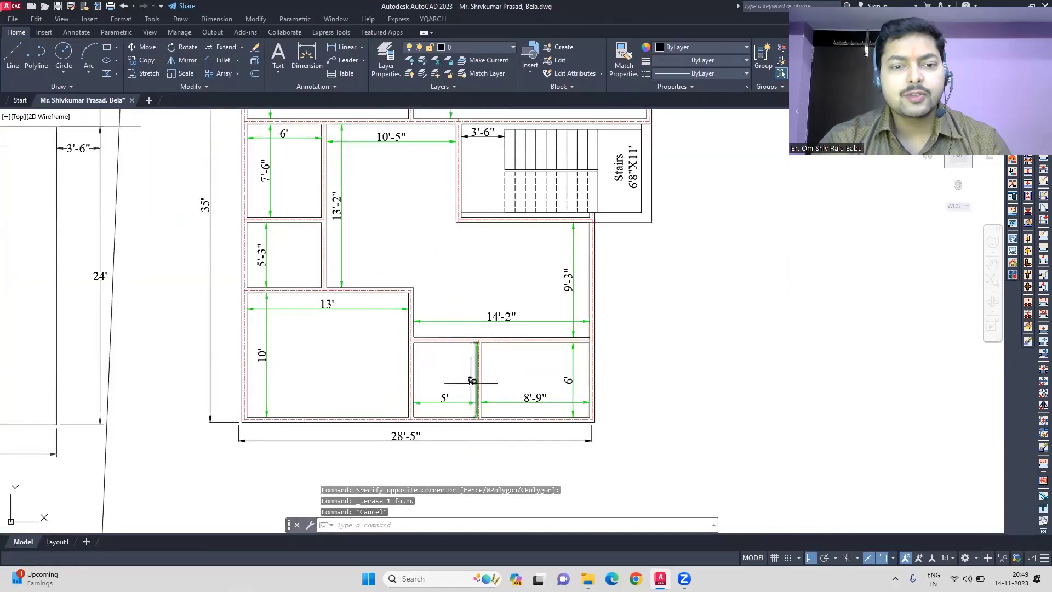
key(Escape)
scroll(354, 469, down, 2)
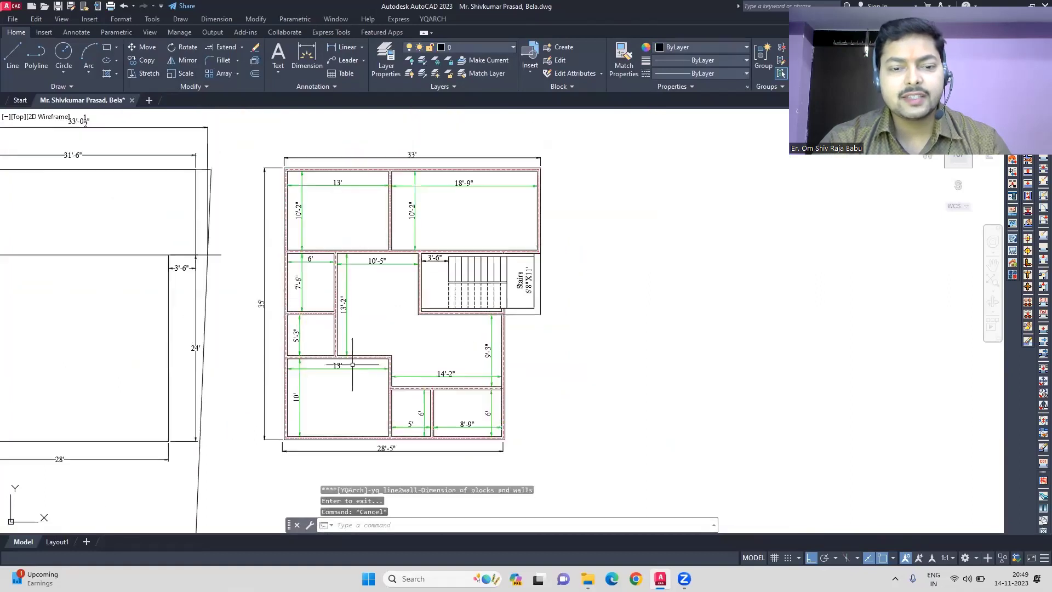
- Move the landing dimension's text below its dimension line
scroll(431, 247, up, 4)
click(630, 284)
click(871, 285)
scroll(761, 263, down, 2)
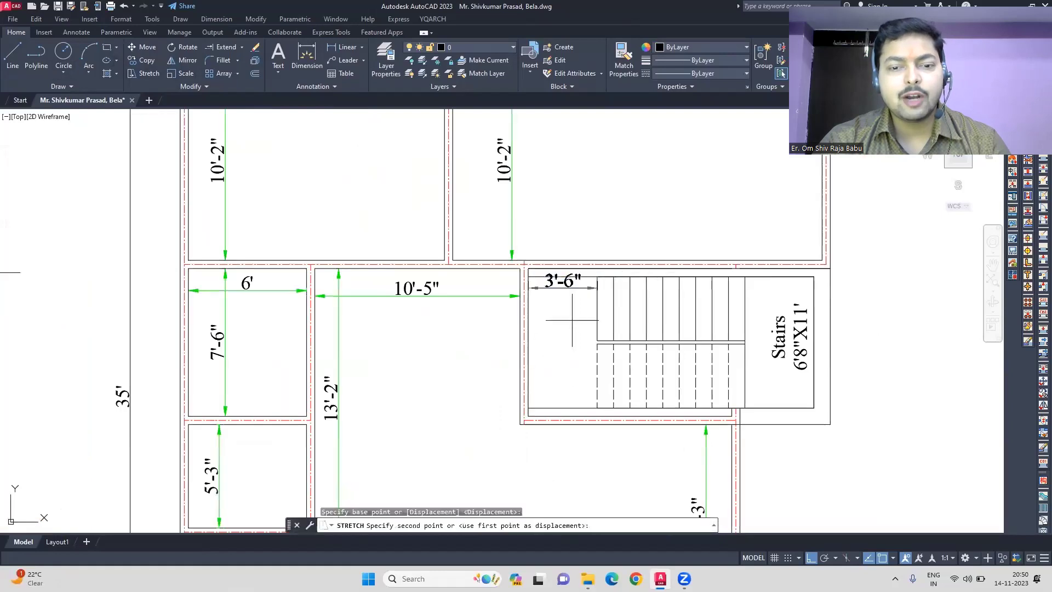
key(Escape)
scroll(774, 418, down, 2)
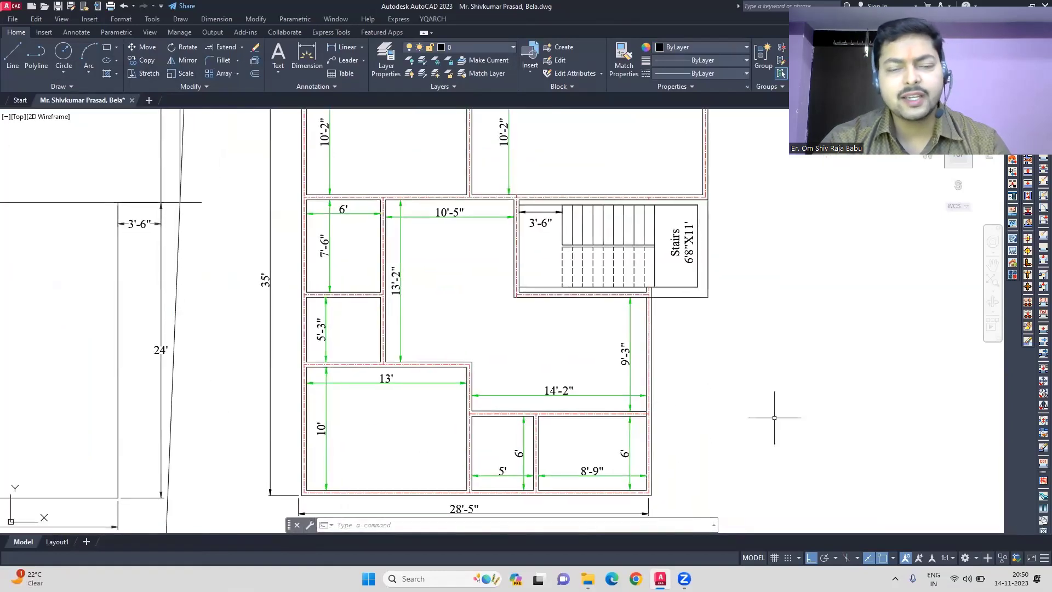
text(dim)
key(Return)
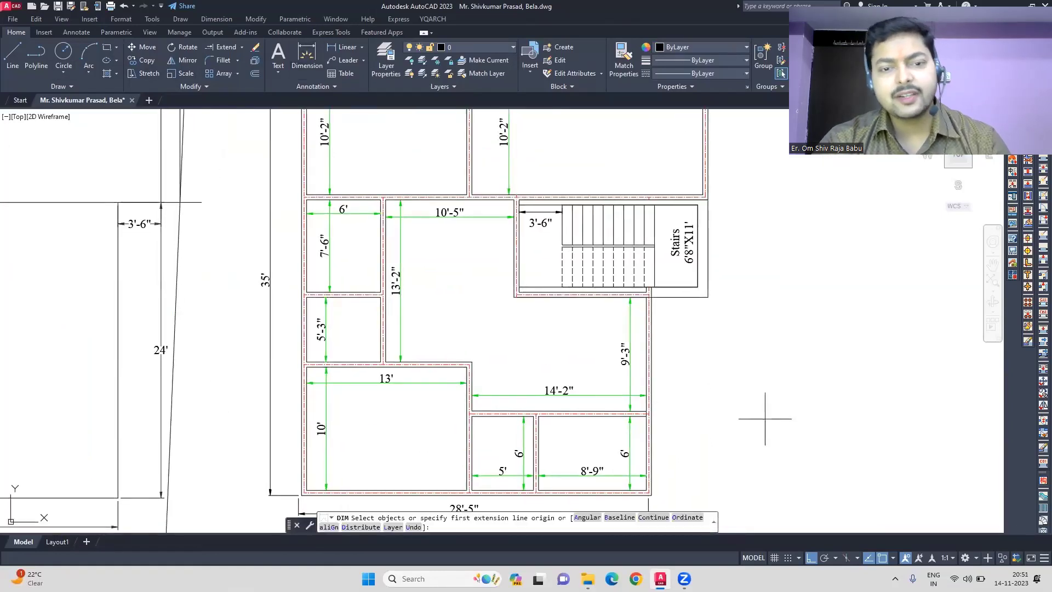
scroll(483, 384, up, 4)
click(453, 373)
scroll(405, 364, down, 2)
scroll(504, 317, down, 4)
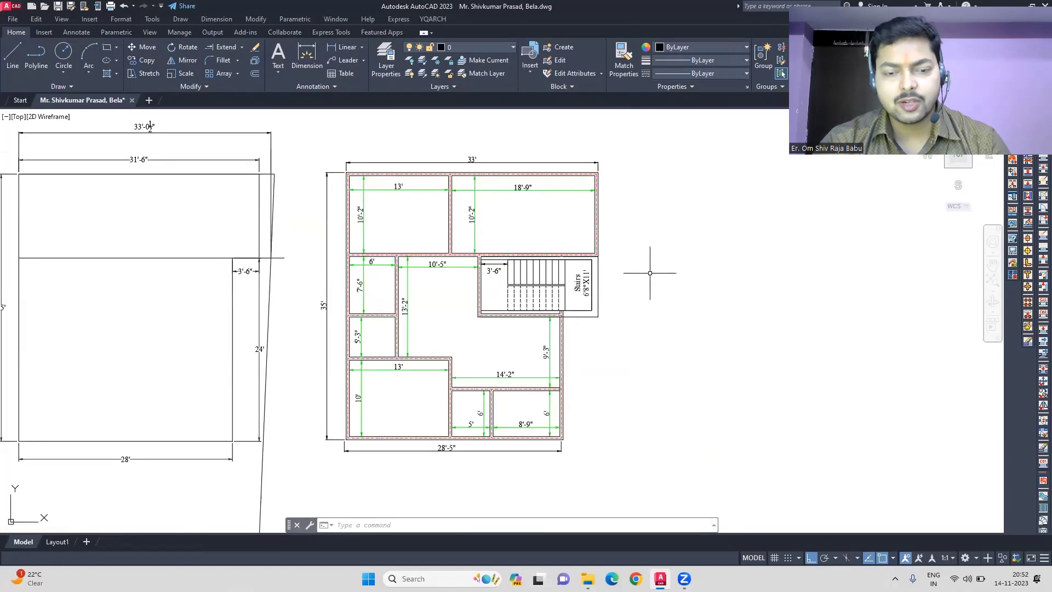
- Stretch the plan's entire west wall 5" east
click(355, 482)
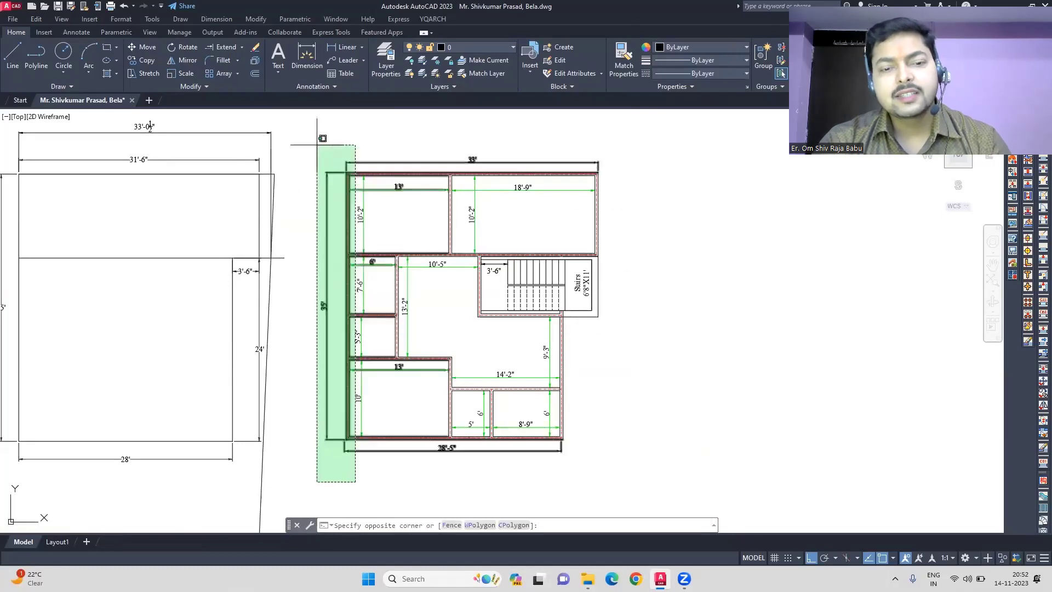
click(322, 138)
key(Return)
click(328, 165)
text(5)
key(Return)
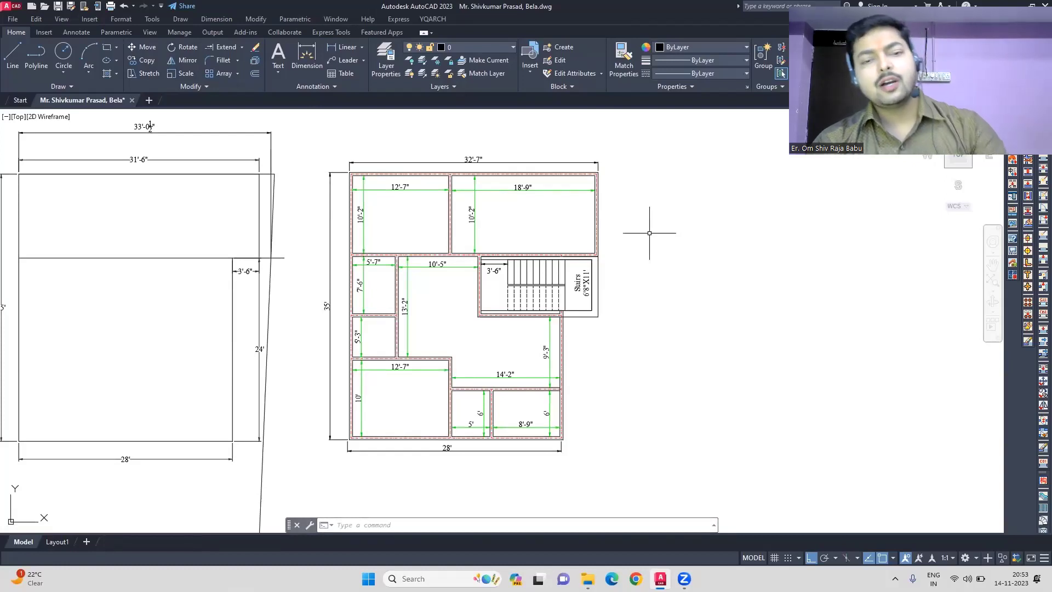
- Dimension the width of the small room north of the southwest room and realign its depth dimension
scroll(349, 307, up, 5)
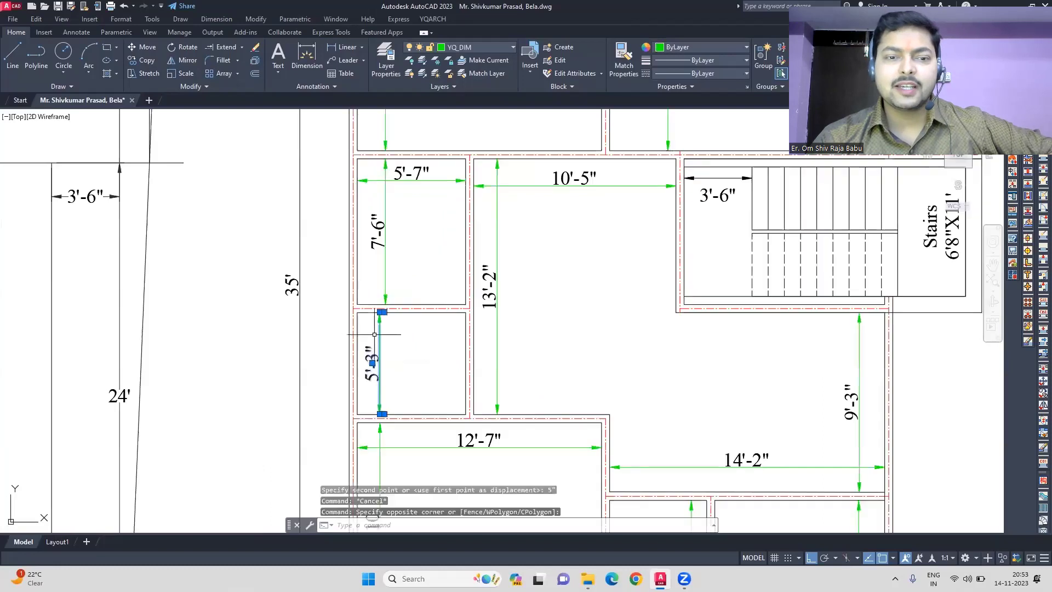
click(349, 321)
click(406, 320)
key(Escape)
scroll(406, 320, down, 3)
scroll(494, 321, down, 3)
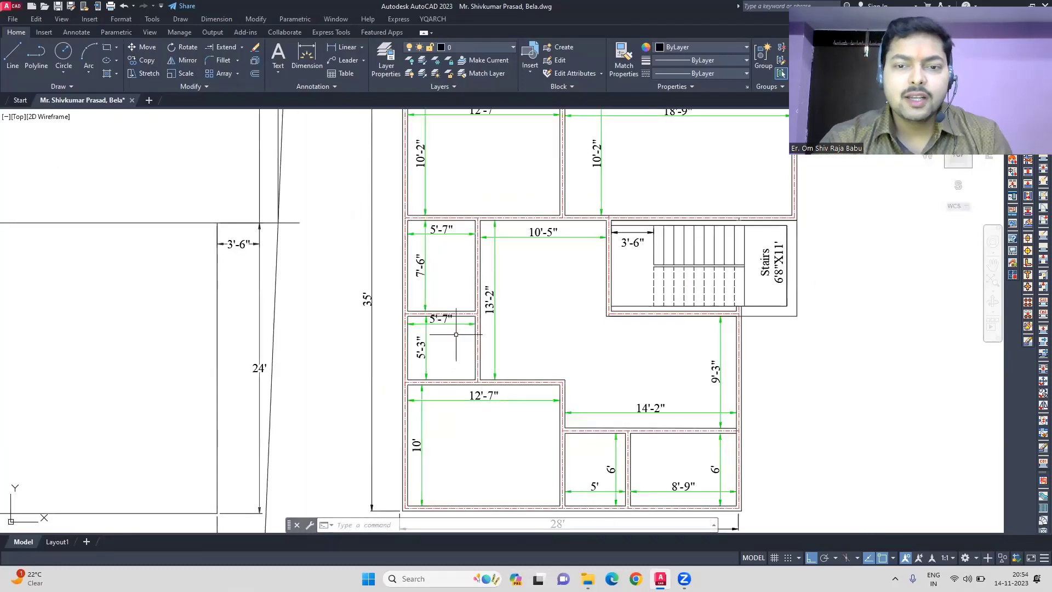
- Copy the complete floor plan with its dimensions to the open area east of the original
drag(383, 126, 685, 493)
text(co)
key(Return)
click(516, 471)
click(754, 466)
key(Escape)
- Erase the red wall centrelines from the copied plan
middle_drag(755, 466, 557, 465)
drag(470, 148, 783, 505)
scroll(564, 313, up, 6)
middle_drag(652, 367, 669, 140)
click(687, 305)
scroll(591, 349, up, 3)
scroll(590, 349, down, 3)
scroll(591, 349, down, 3)
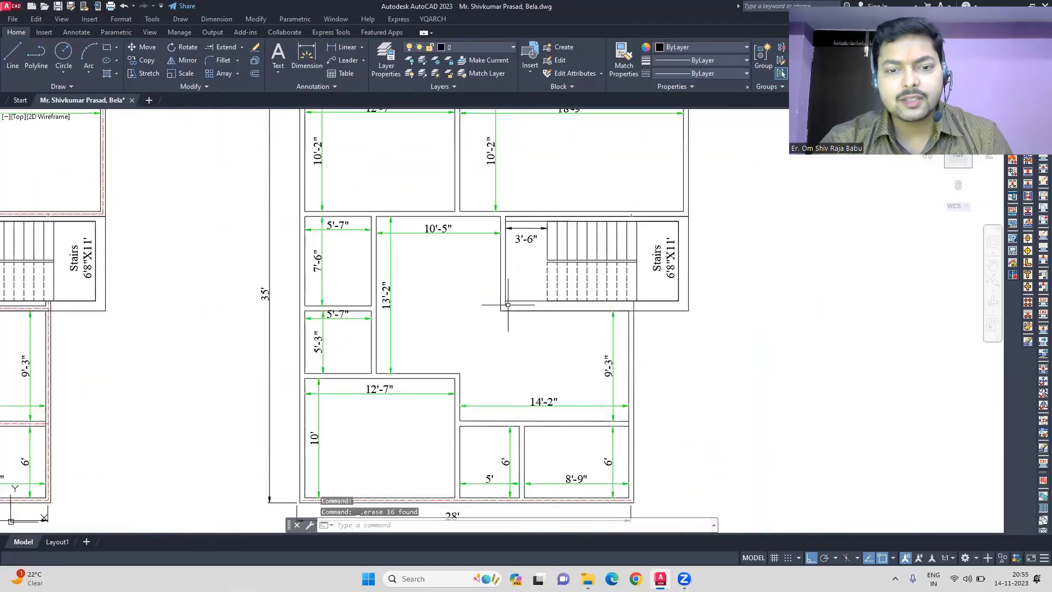
- Erase the interior room dimensions from the copied plan, keeping the overall and stair landing dimensions
drag(315, 348, 459, 458)
key(Delete)
scroll(363, 246, up, 2)
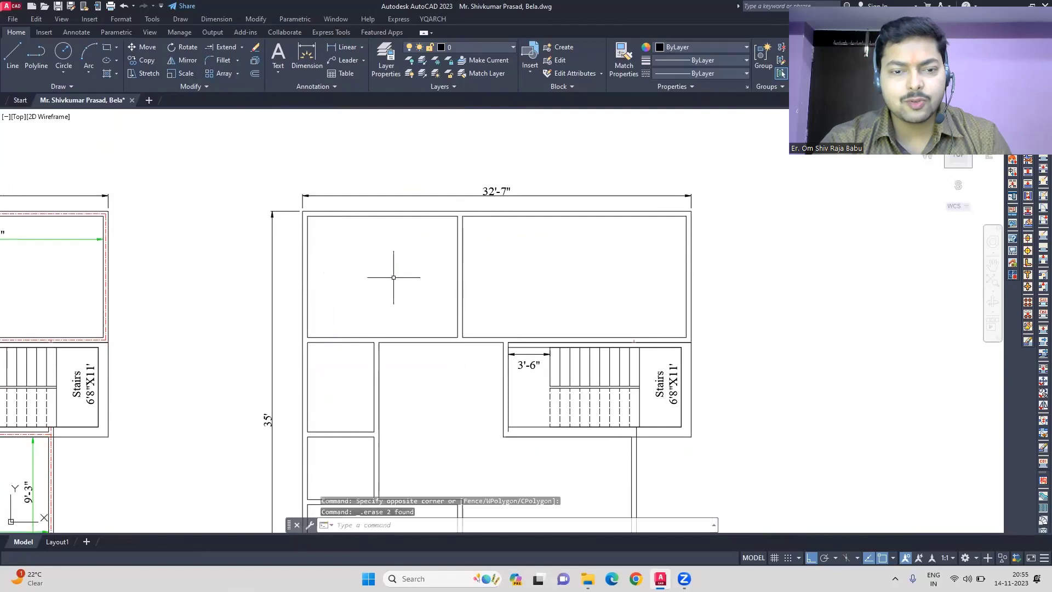
scroll(392, 274, up, 3)
click(509, 225)
key(Escape)
key(Escape)
scroll(576, 265, down, 7)
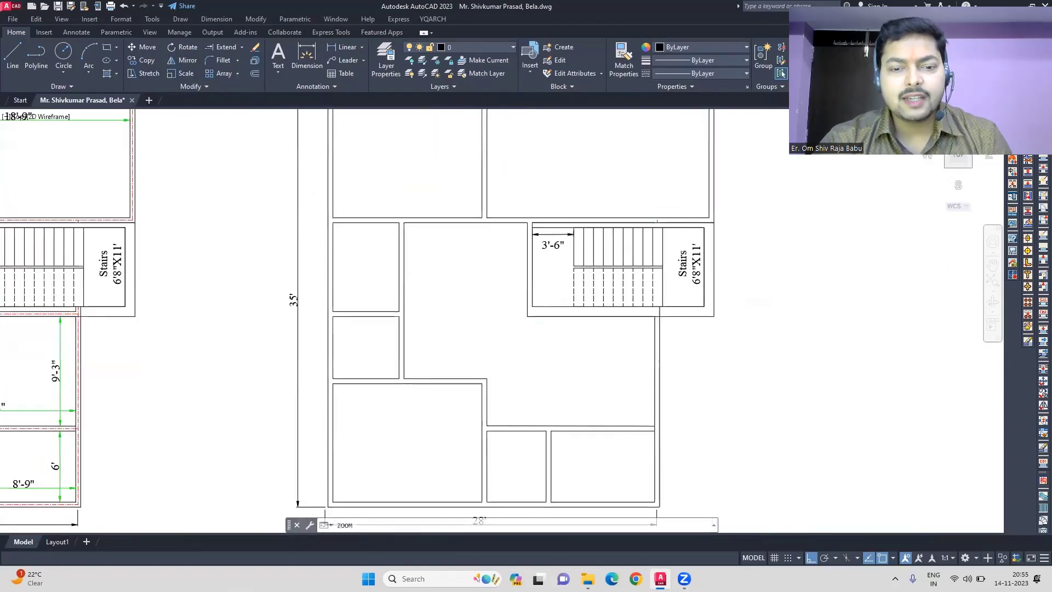
- Clear the leftover lines where the east wall meets the staircase's south wall in the copied plan
scroll(599, 296, up, 8)
click(588, 299)
click(588, 292)
click(588, 309)
key(Escape)
text(tr)
key(Return)
key(Escape)
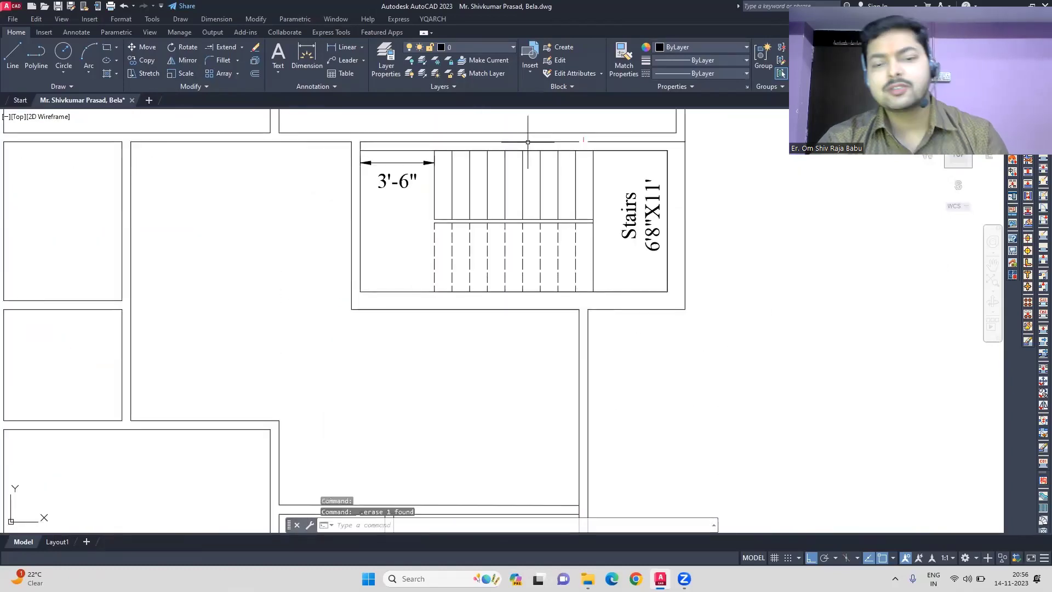
scroll(704, 340, down, 4)
key(Escape)
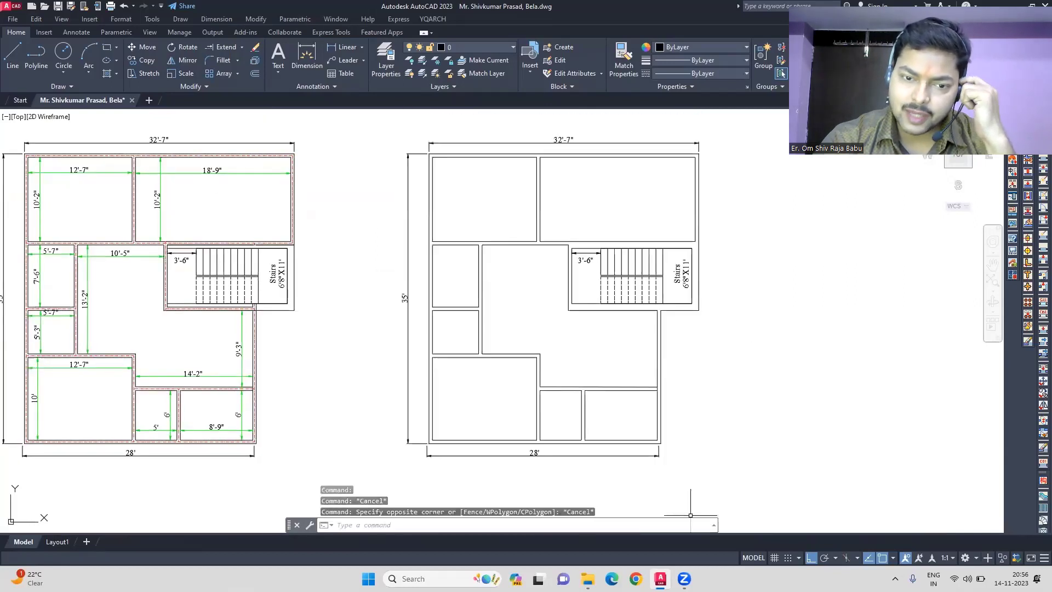
- Put the overall width and depth dimensions of the copied plan on the red layer
click(692, 514)
click(477, 47)
click(458, 415)
key(Escape)
click(412, 153)
click(550, 456)
click(477, 47)
click(465, 100)
key(Escape)
- Put the stair landing dimension on the red layer and erase the 28' dimension below the copied plan
click(582, 252)
click(477, 47)
click(465, 101)
key(Escape)
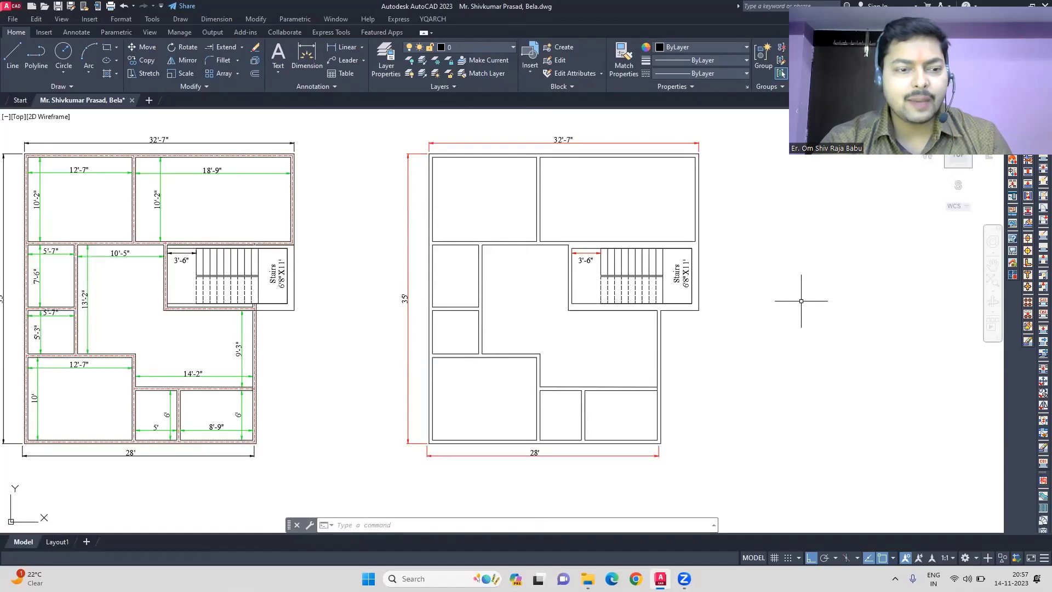
click(548, 455)
key(Delete)
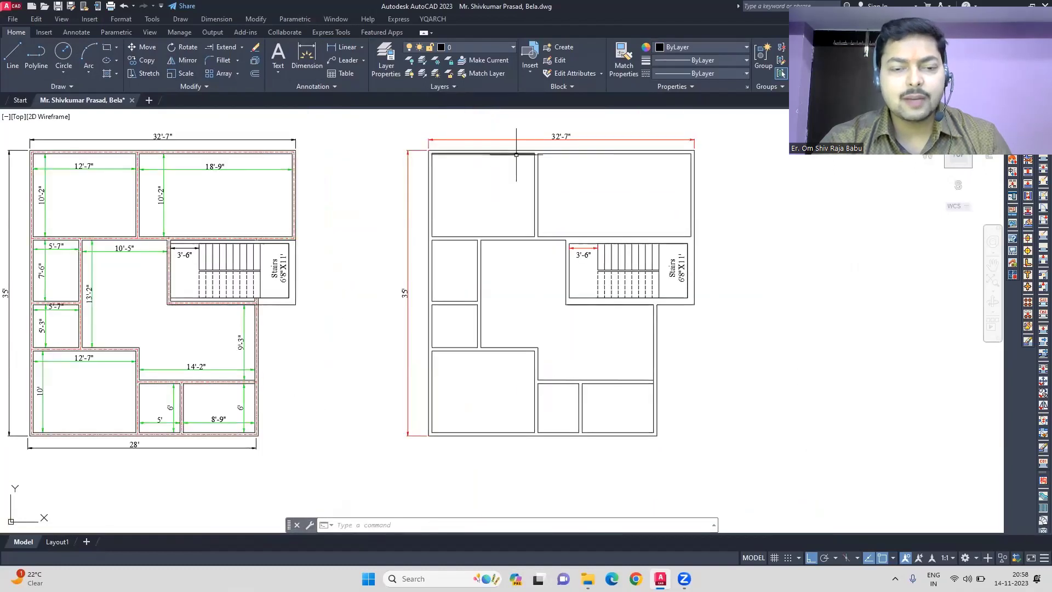
- Draw lines along the copied plan's north and south walls and join their east ends with a tapered line
right_click(544, 189)
key(Escape)
click(12, 55)
click(429, 149)
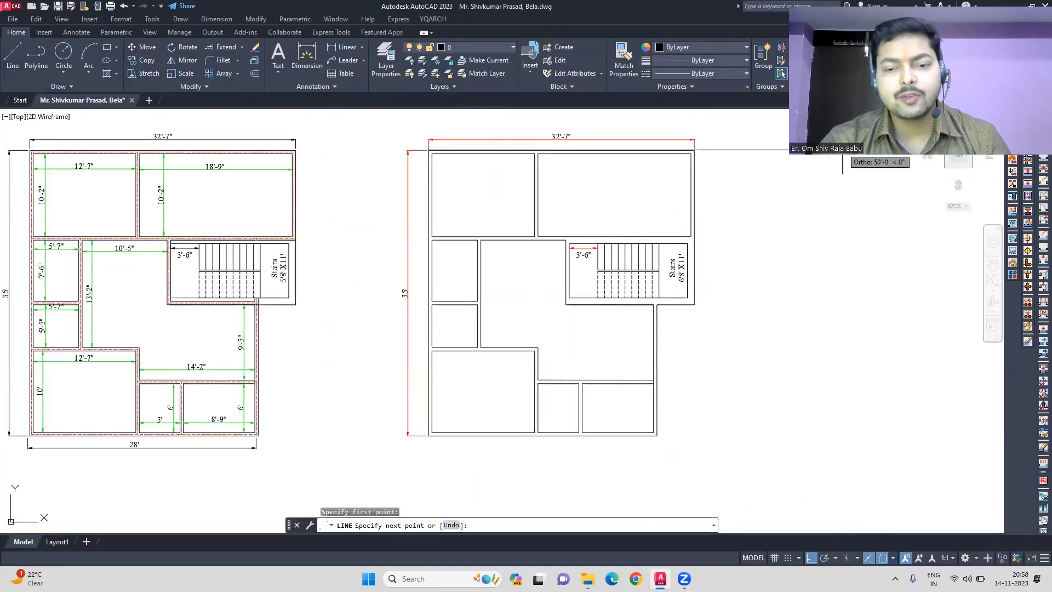
key(Return)
key(Return)
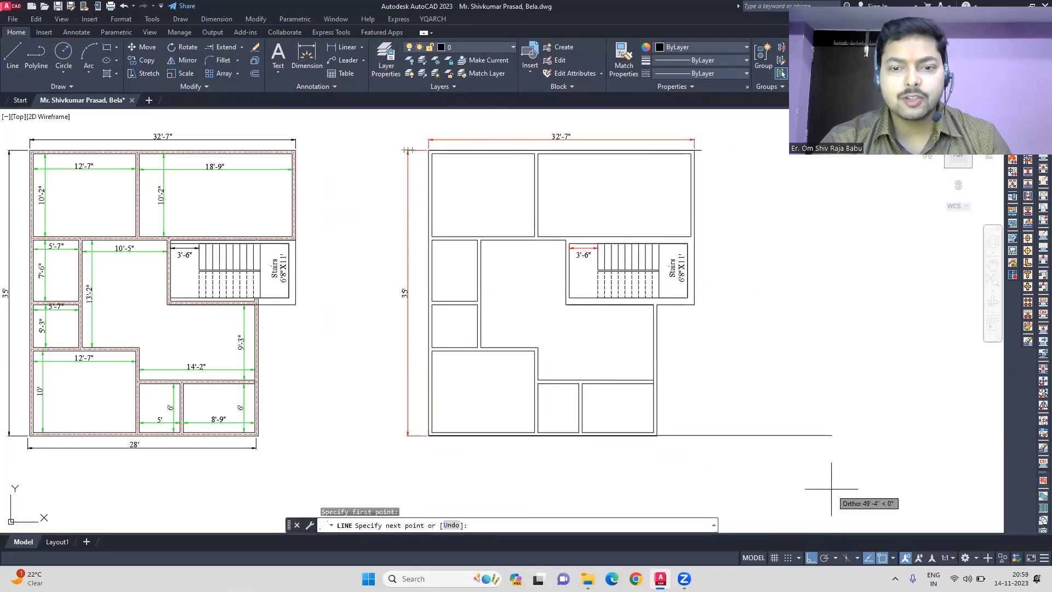
click(685, 436)
click(702, 151)
key(Escape)
scroll(731, 268, up, 2)
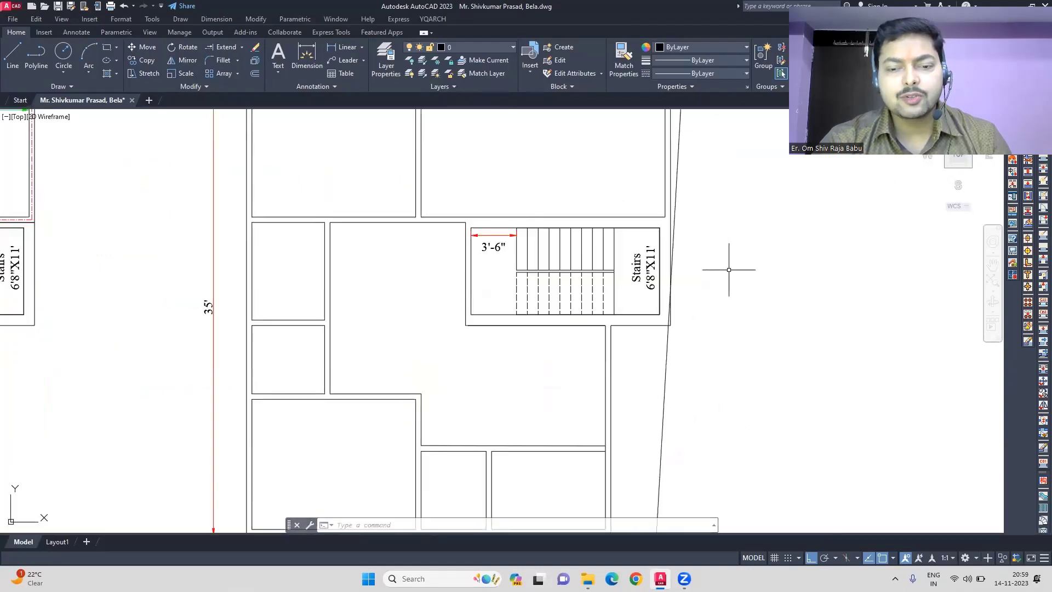
- Erase the tapered line along the copied plan's east side
scroll(729, 270, down, 2)
click(709, 378)
click(687, 356)
key(Delete)
scroll(698, 252, up, 4)
text(dim)
key(Return)
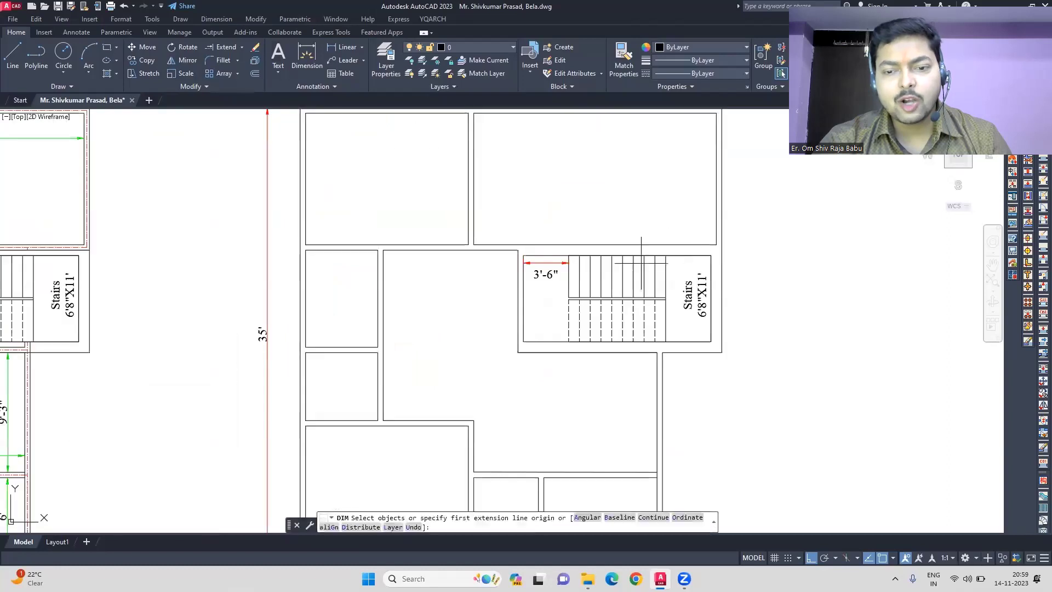
click(641, 263)
key(Escape)
- Trim the excess line and erase the leftover line along the copied plan's north wall
scroll(745, 246, down, 2)
text(tr)
key(Return)
scroll(679, 384, up, 4)
click(686, 389)
scroll(747, 350, down, 4)
key(Escape)
click(636, 135)
key(Delete)
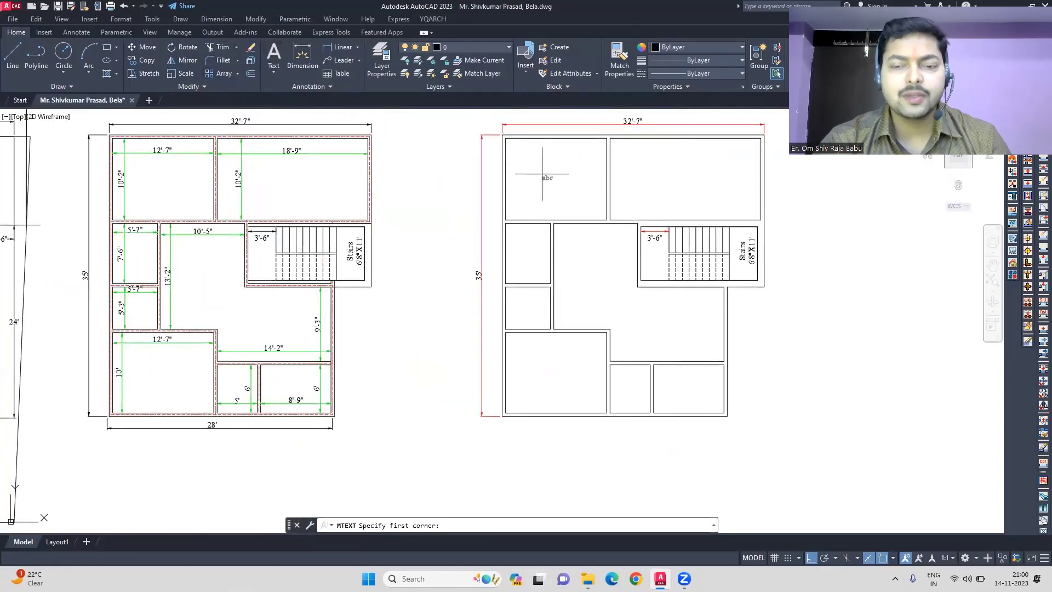
- Label the two north rooms of the copied plan Bedroom 1 and Bedroom 2
click(543, 174)
click(586, 195)
text(Bedroom)
click(556, 202)
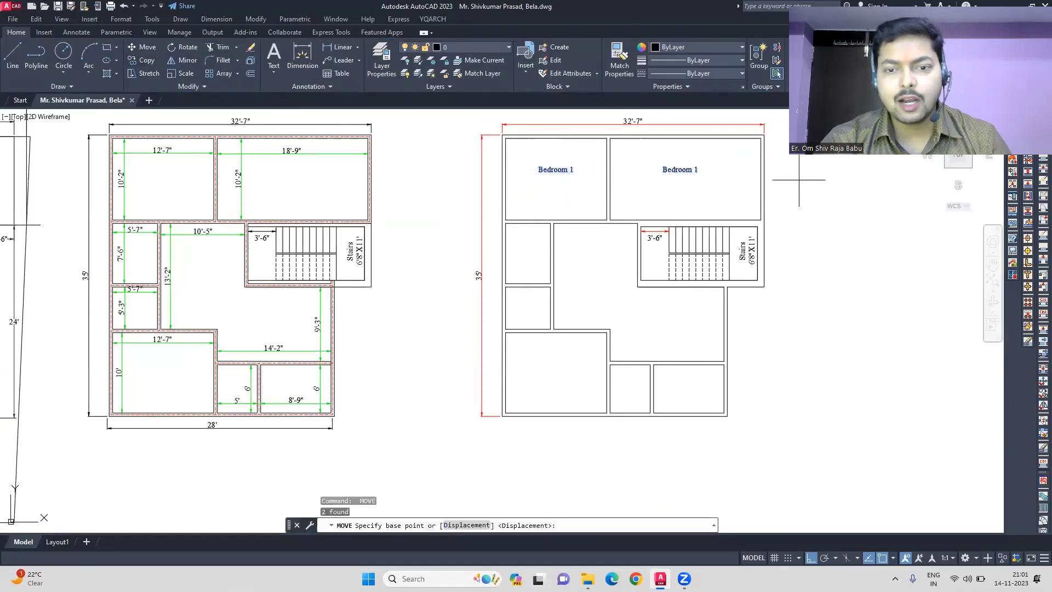
double_click(680, 174)
key(BackSpace)
text(2)
click(644, 341)
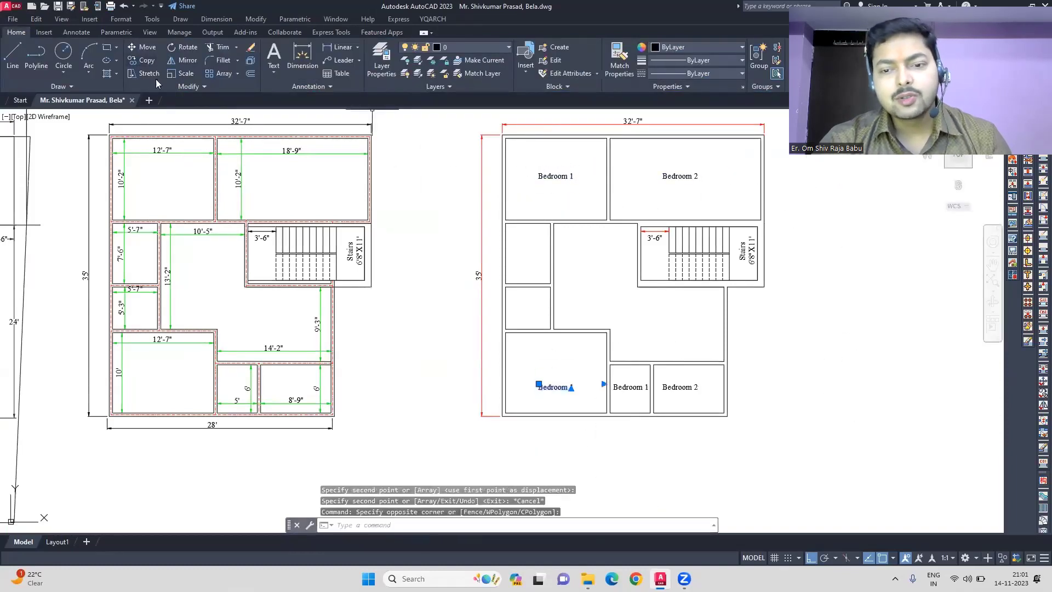
- Copy the room label into the two small west rooms and change the southwest room's label to Bedroom 3
click(572, 315)
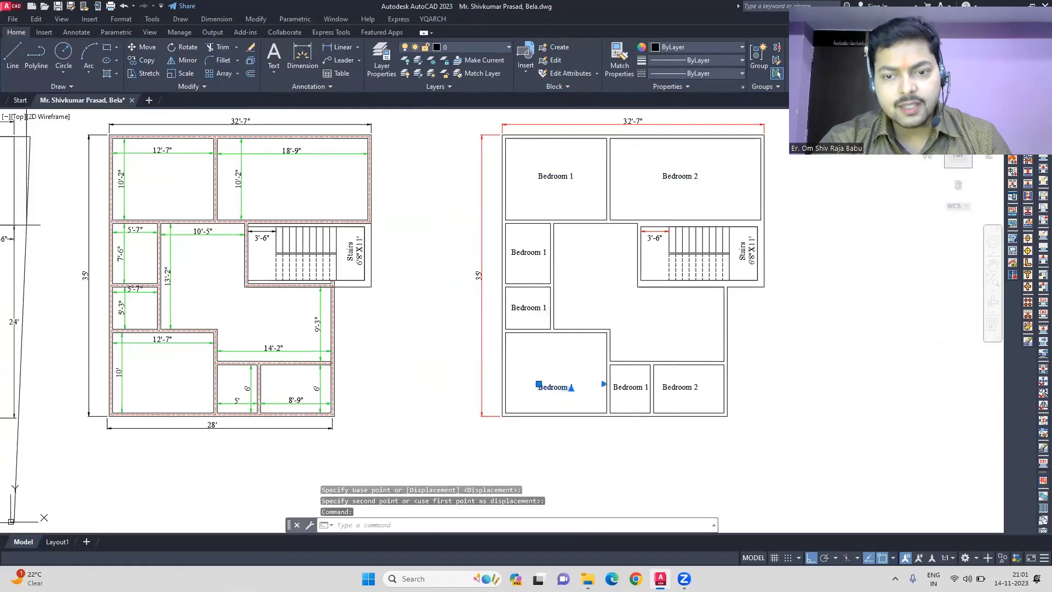
double_click(555, 387)
key(BackSpace)
text(3)
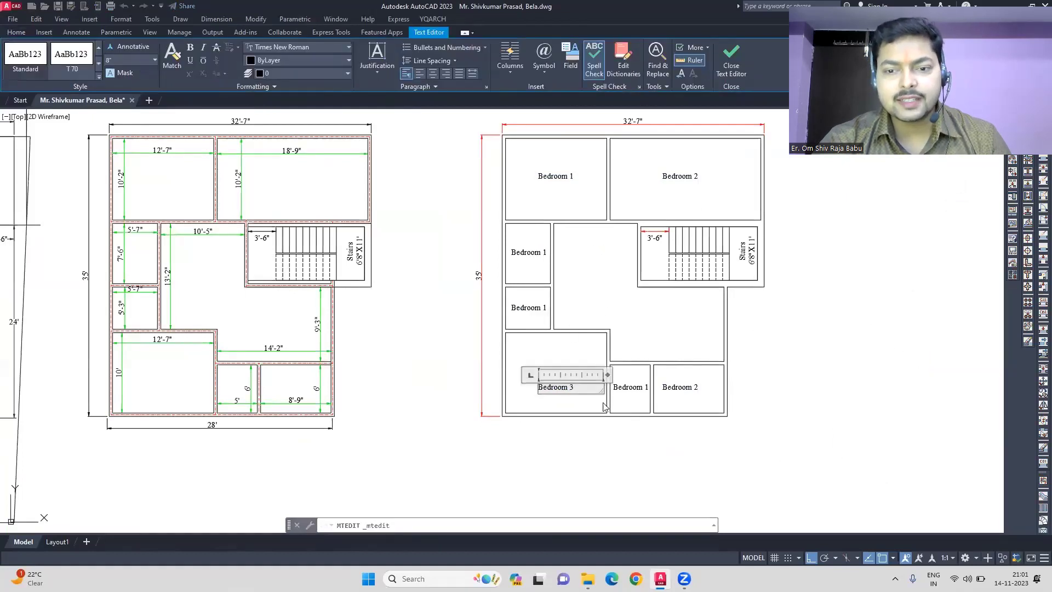
- Change the labels of the two small southeast rooms to Toilet Cum Bathroom and Kitchen
double_click(630, 386)
text(Toilet Cum)
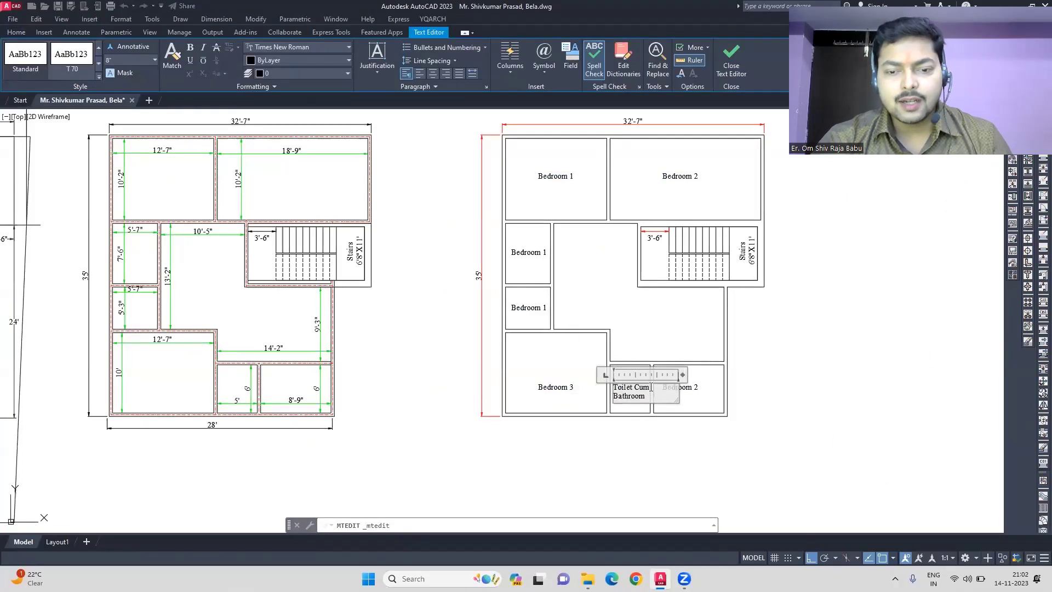
click(835, 350)
double_click(680, 387)
drag(699, 386, 646, 384)
text(Kitchen)
click(835, 304)
- Change the labels of the two small west rooms to Bathroom and Pooja Room
double_click(530, 307)
drag(546, 307, 479, 306)
text(Bath)
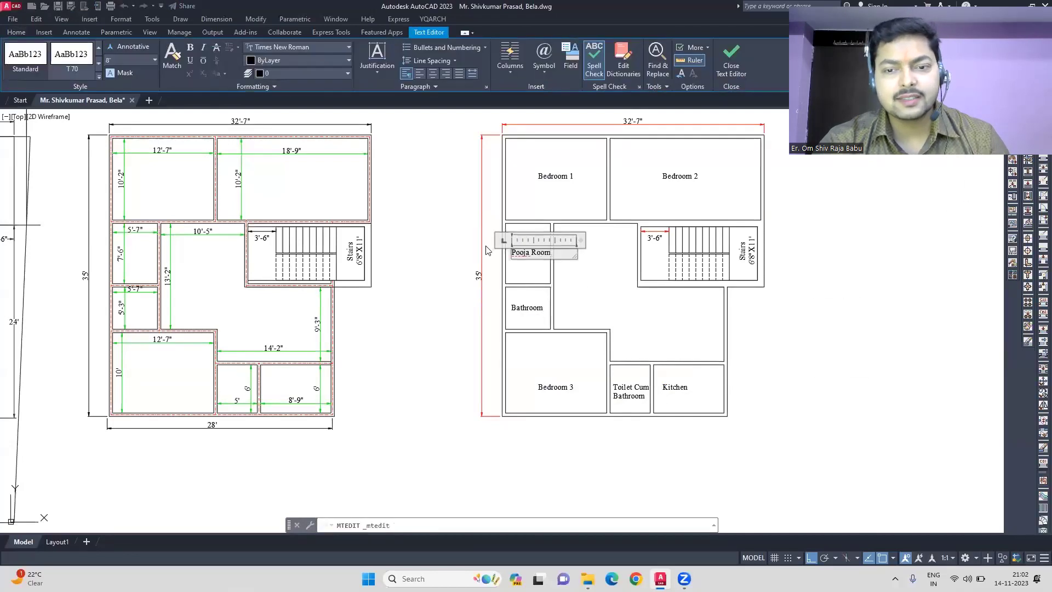
click(595, 293)
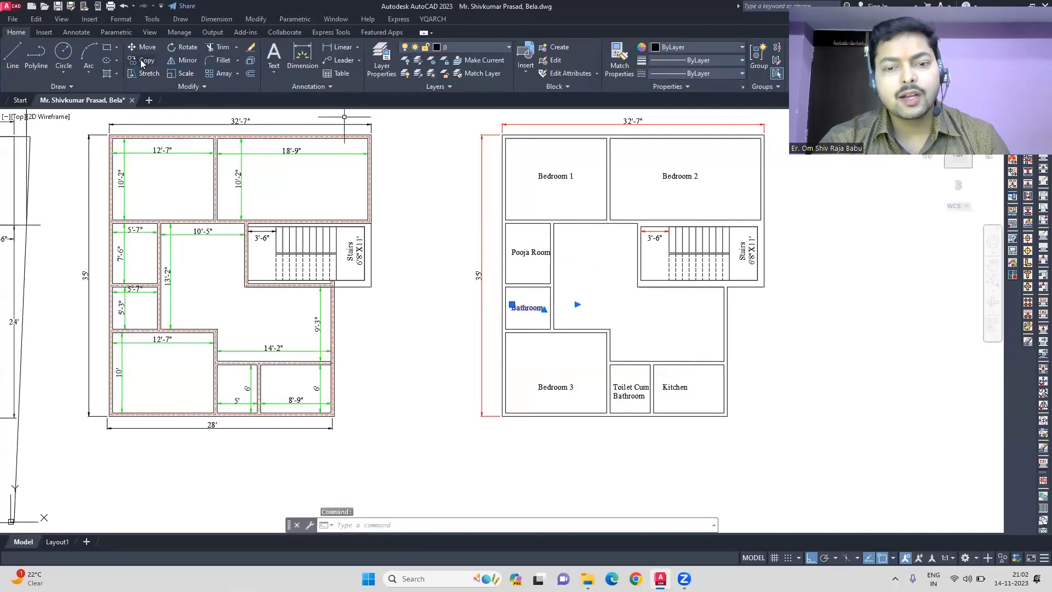
- Label the space north of the kitchen Dining Area and the central space Drawing Room
double_click(677, 325)
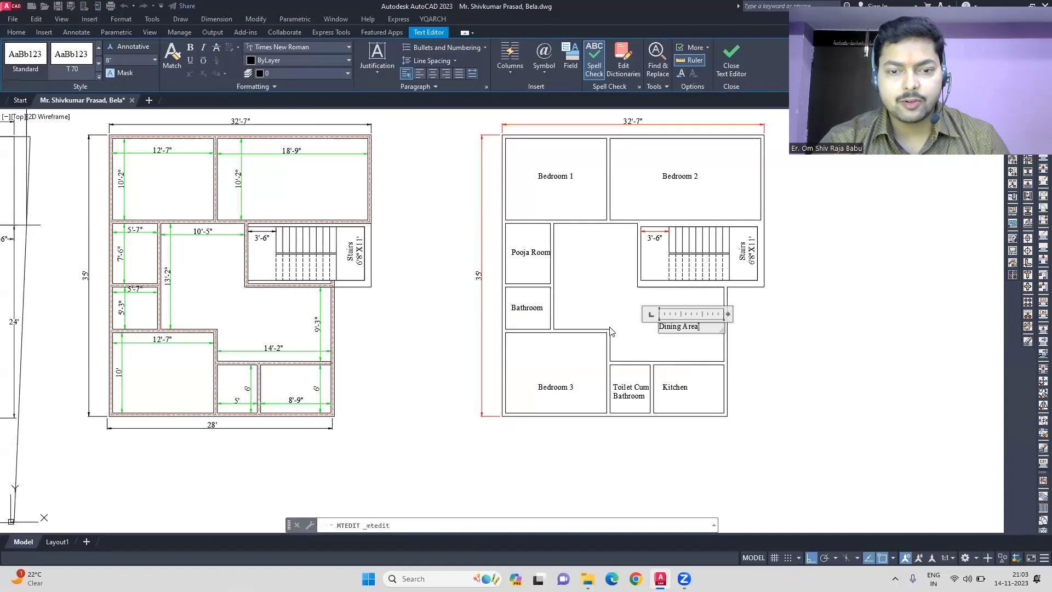
click(827, 329)
click(542, 252)
text(co)
click(540, 253)
click(596, 253)
double_click(589, 279)
drag(611, 281, 510, 294)
text(Drawing Room)
key(Escape)
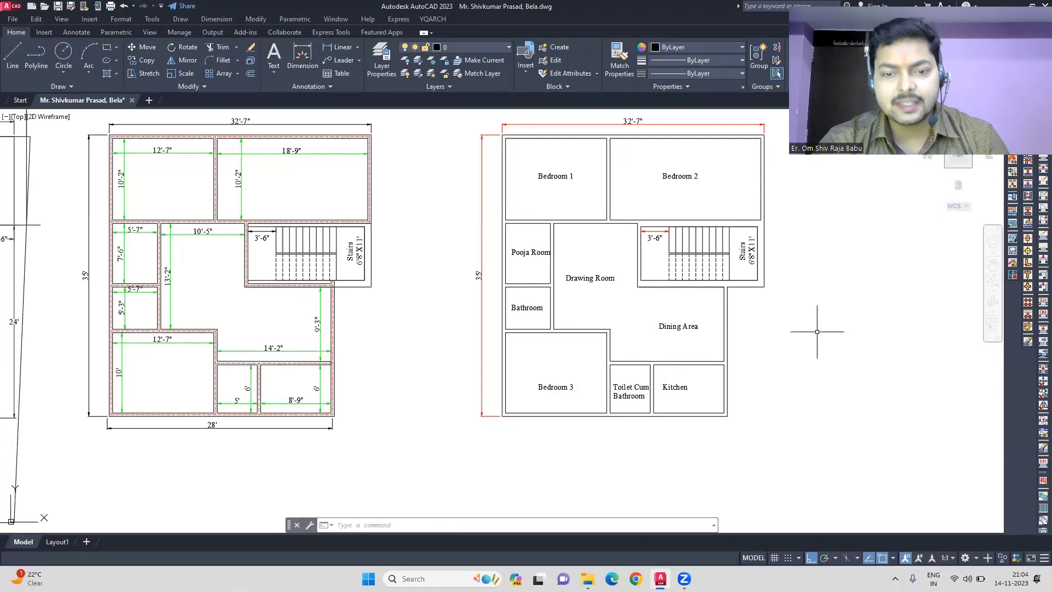
- Insert 39" wide Door1 swing doors for Bedrooms 1, 2 and 3 and in the staircase's west wall
key(Return)
click(437, 525)
click(364, 140)
click(418, 455)
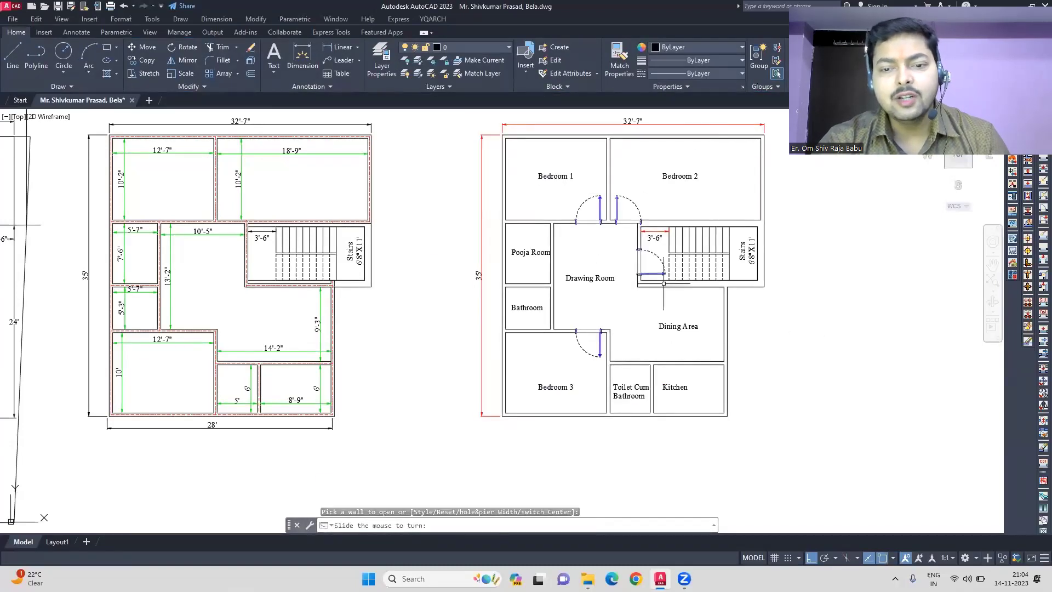
- Try to place Door1 doors in the north walls of the toilet cum bathroom and kitchen
click(437, 525)
click(365, 139)
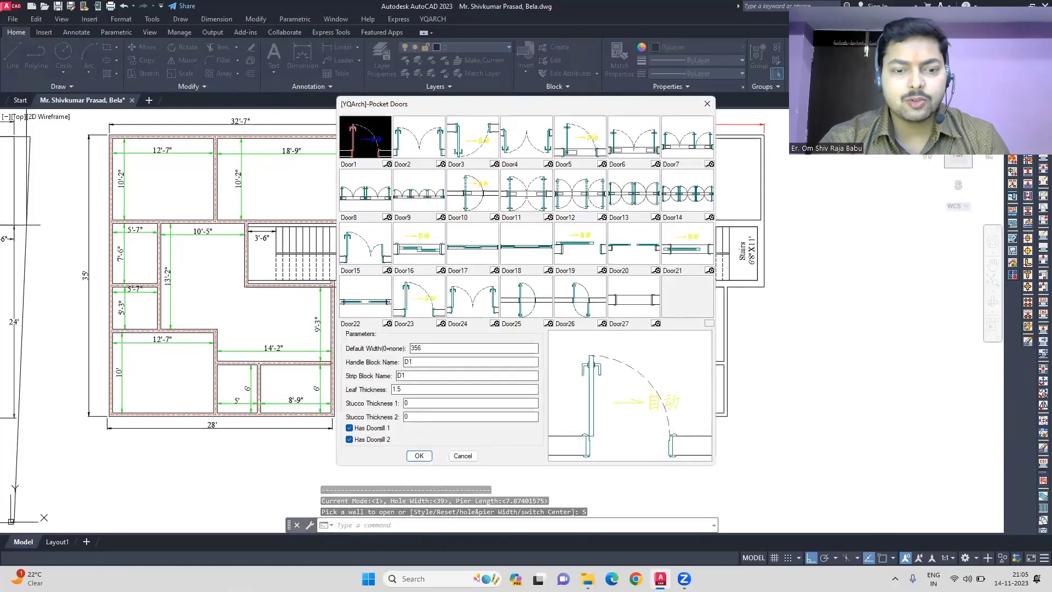
click(418, 456)
scroll(621, 363, up, 5)
click(621, 366)
click(621, 357)
click(630, 392)
click(731, 366)
click(722, 391)
key(Escape)
key(ctrl+z)
- Try placing 36" Door1 doors for the toilet cum bathroom, kitchen, bathroom and pooja room
right_click(879, 309)
mouse_move(912, 330)
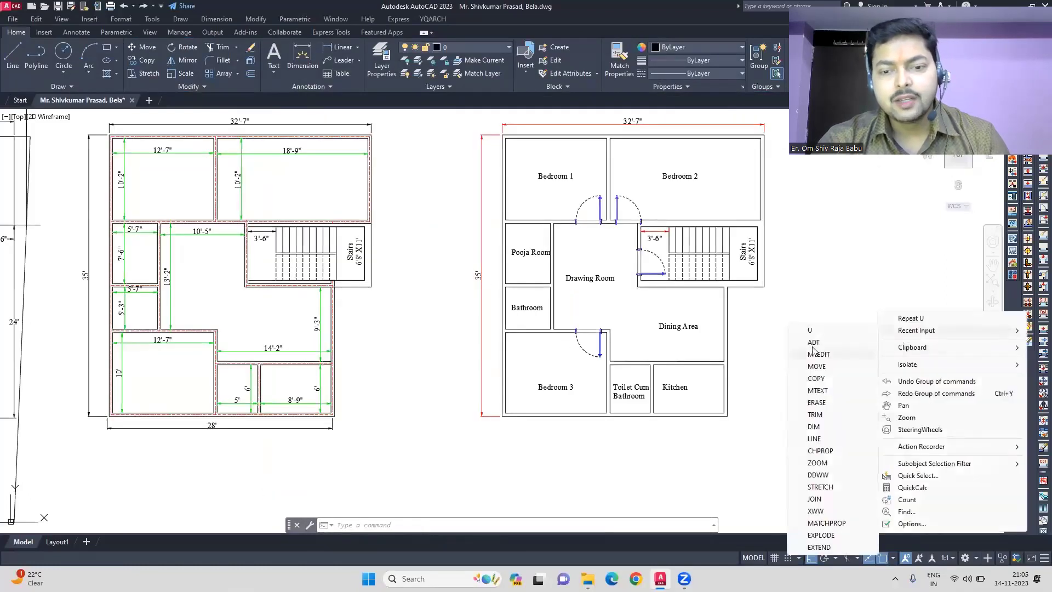
click(822, 344)
click(436, 525)
click(419, 456)
click(616, 365)
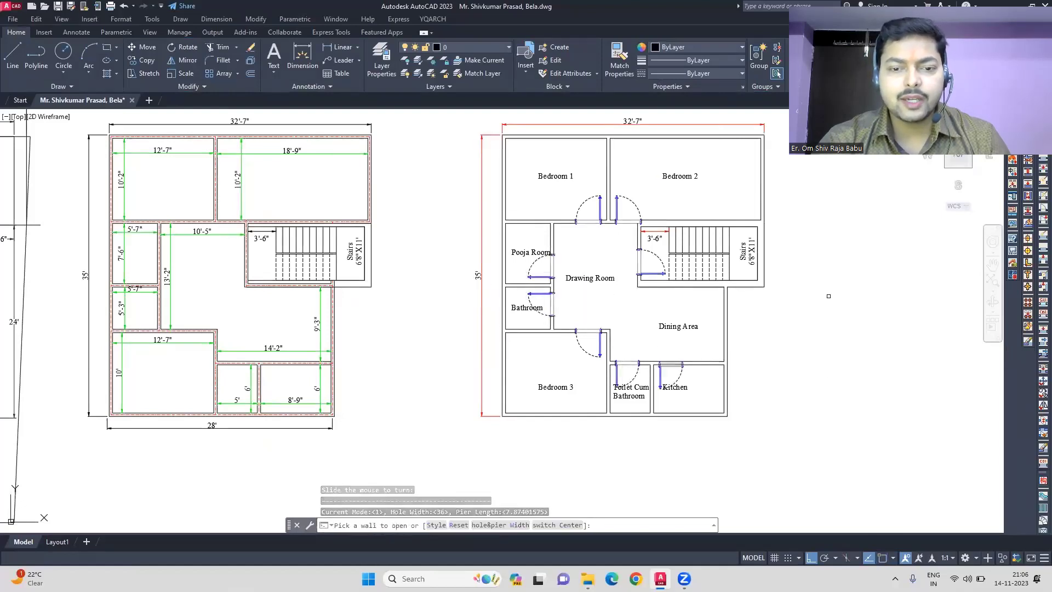
key(ctrl+z)
- Insert inward-opening 36" doors for the pooja room, bathroom, kitchen and toilet, the pooja door at its north end and the bathroom door at its south
right_click(828, 296)
mouse_move(861, 317)
click(778, 330)
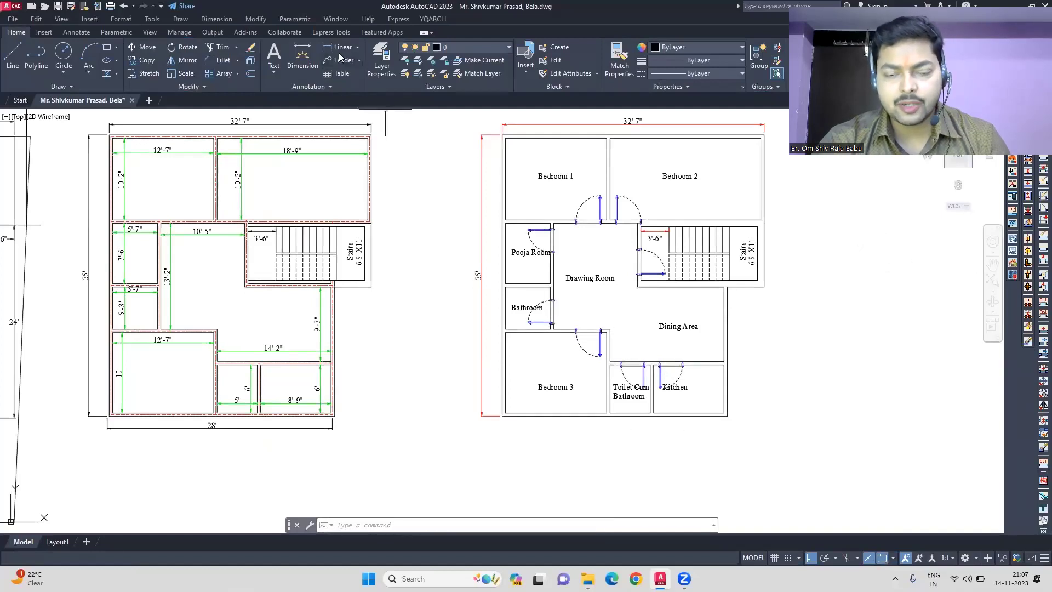
- Move the Pooja Room label south, clear of the door swing, and stretch that door closer to the north wall
scroll(543, 250, up, 6)
click(493, 256)
click(144, 48)
click(504, 314)
click(521, 156)
click(148, 73)
key(Escape)
click(505, 316)
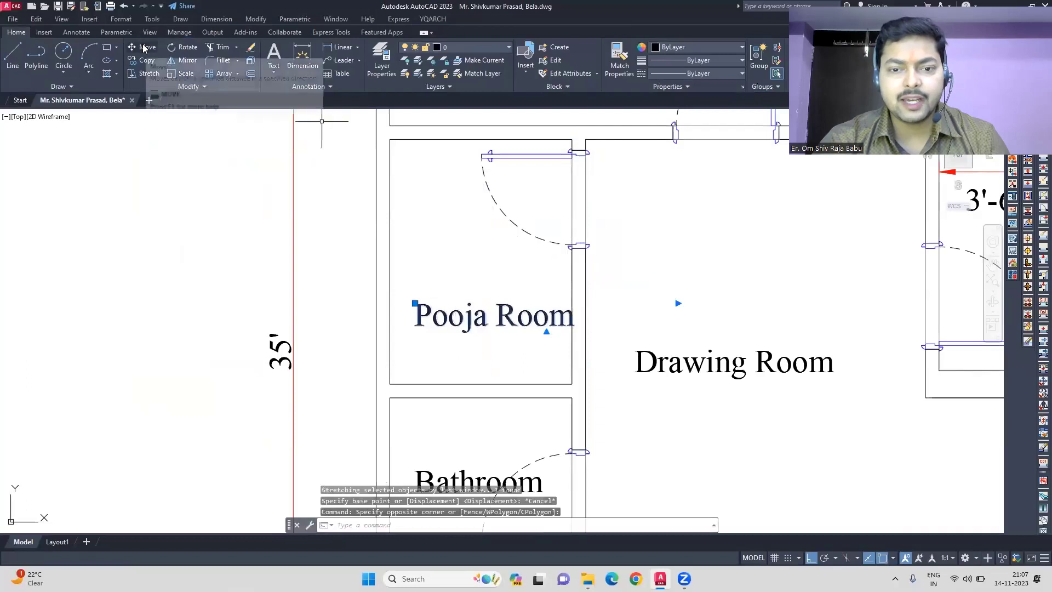
click(143, 48)
- Stretch the Bathroom door closer to the room's south wall
middle_drag(625, 416, 624, 274)
drag(629, 417, 548, 298)
click(148, 73)
click(700, 376)
scroll(700, 376, down, 2)
middle_drag(649, 312, 576, 307)
click(302, 57)
key(Escape)
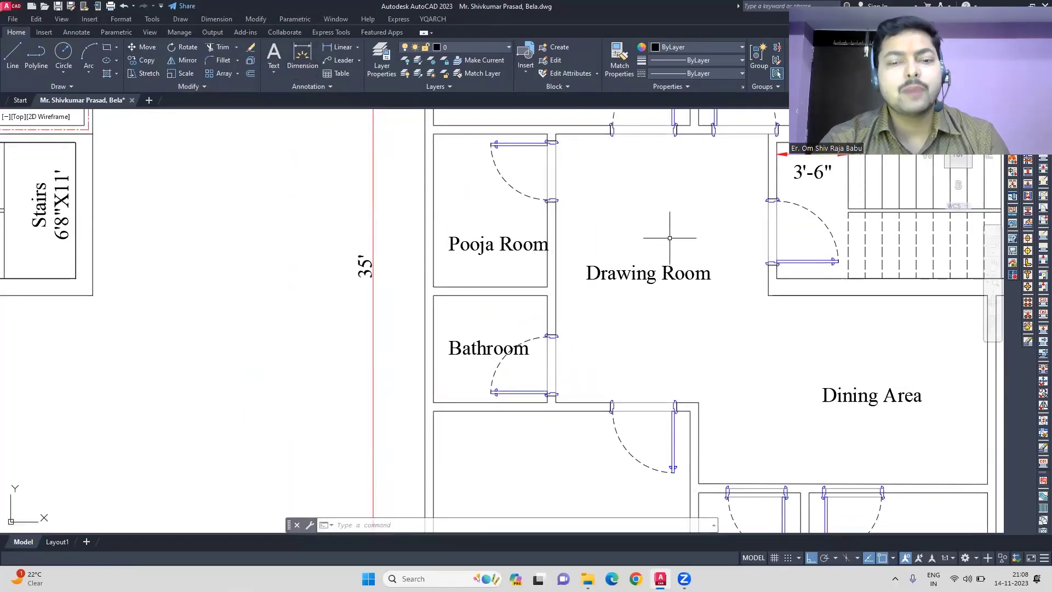
- Delete the doors of the Toilet Cum Bathroom and the Kitchen
scroll(717, 237, down, 2)
middle_drag(717, 238, 593, 249)
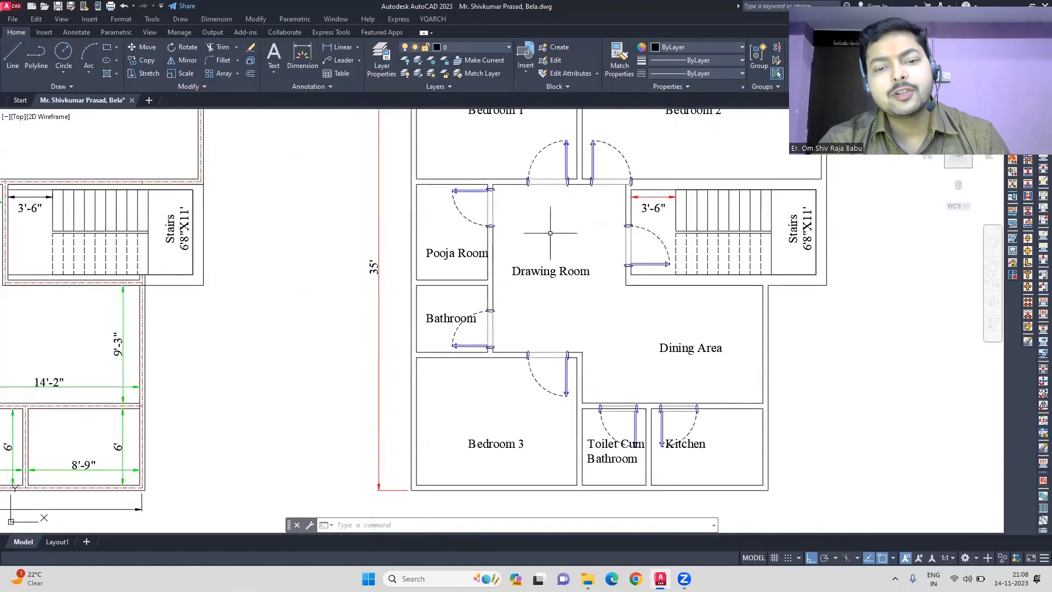
scroll(638, 429, up, 2)
drag(641, 432, 616, 414)
drag(735, 442, 690, 421)
key(Delete)
- Insert a 36" door in the Kitchen's north wall, opening into the dining area
text(dar)
key(Return)
click(440, 525)
key(Escape)
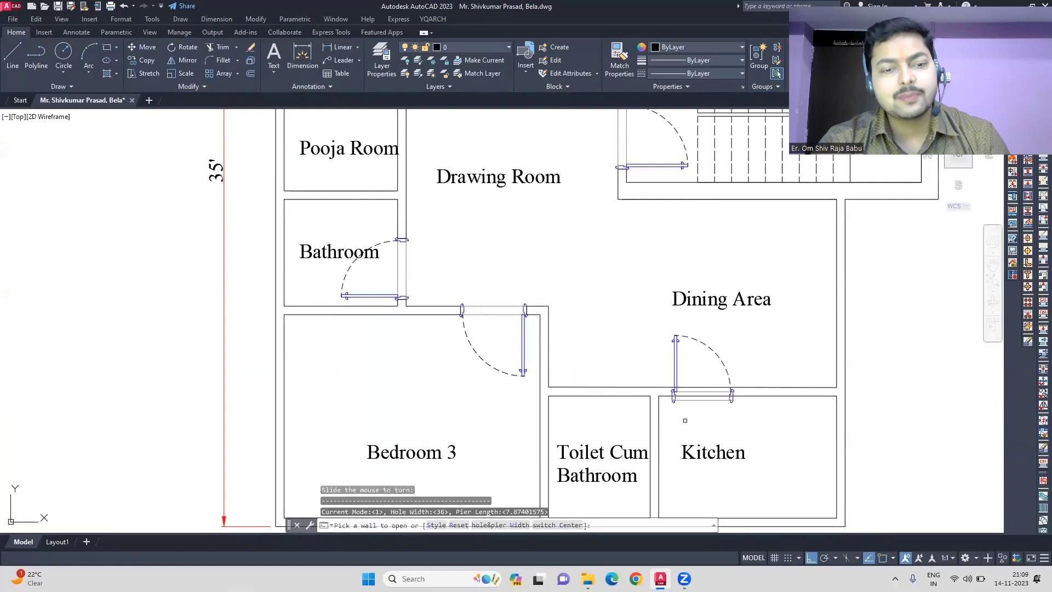
- Delete the Kitchen door that opens into the Dining Area
scroll(737, 404, up, 4)
click(580, 307)
key(m)
key(Return)
click(573, 394)
click(573, 383)
scroll(660, 409, down, 2)
click(586, 295)
key(Delete)
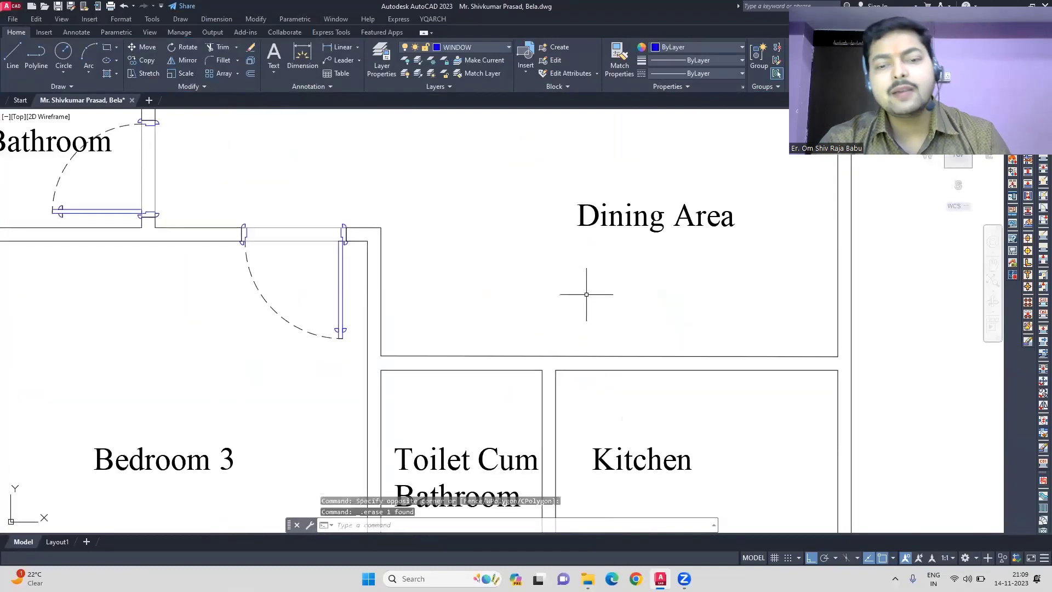
- Stretch the two lines of the wall between the Dining Area and Kitchen eastward, and delete the leftover piece at the outer wall
click(381, 370)
click(934, 369)
key(Escape)
key(Return)
click(382, 356)
click(910, 357)
key(Escape)
scroll(844, 362, up, 8)
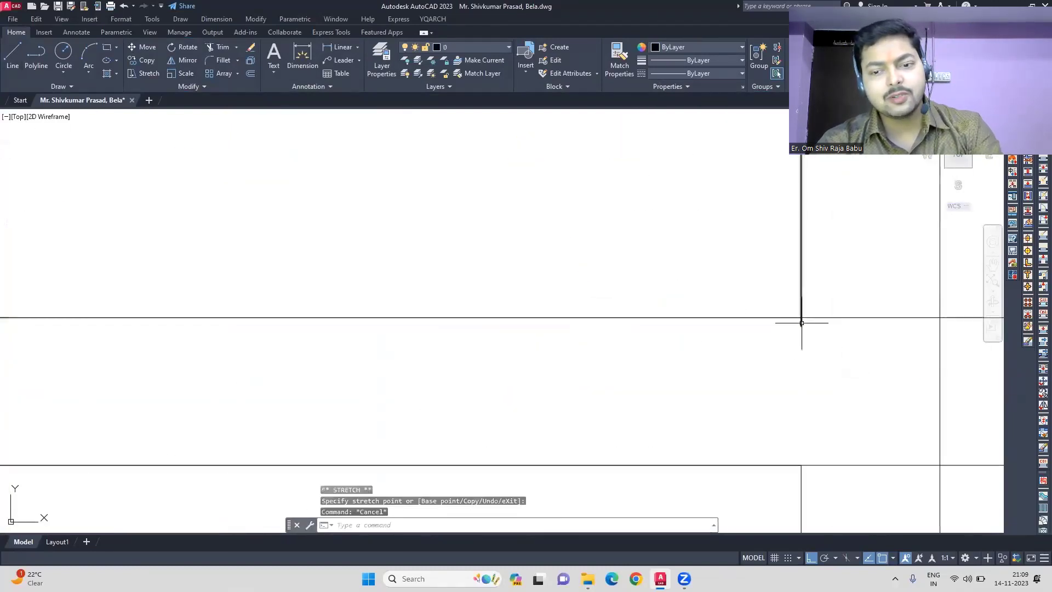
scroll(767, 321, down, 10)
click(836, 348)
click(800, 305)
key(Delete)
- Insert a 36" door in the Kitchen's north wall, opening into the Kitchen near its west partition
key(d)
key(d)
key(Return)
click(495, 334)
click(505, 369)
scroll(474, 298, down, 5)
middle_drag(453, 265, 488, 318)
scroll(329, 302, up, 2)
key(Escape)
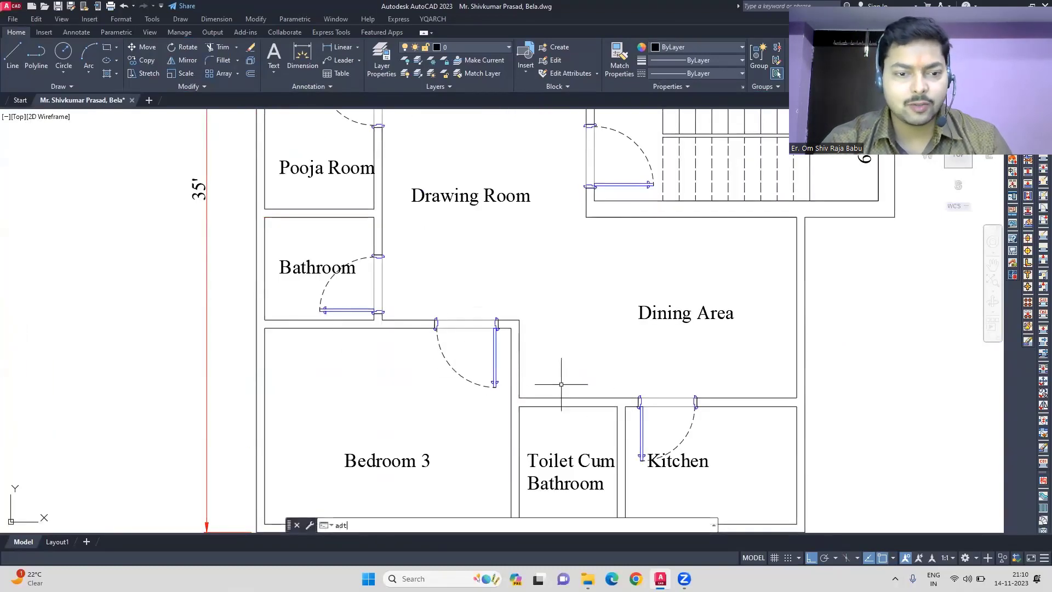
key(Return)
text(S)
key(Return)
key(Escape)
scroll(332, 305, down, 2)
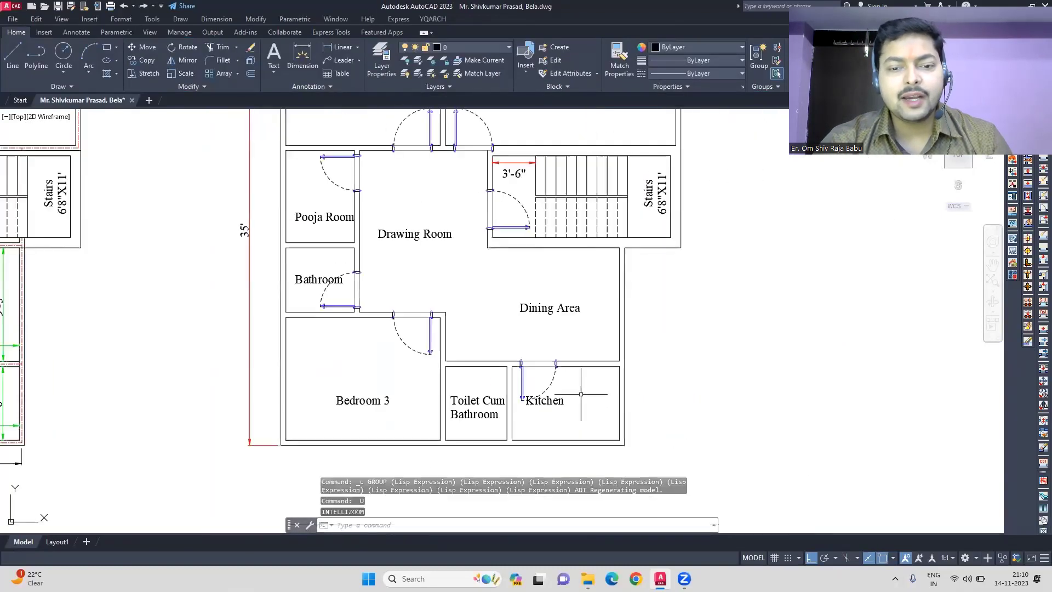
- Delete the Bathroom's door and join the wall lines across its opening
click(332, 306)
key(Delete)
scroll(360, 303, up, 4)
click(358, 318)
click(359, 211)
text(ji)
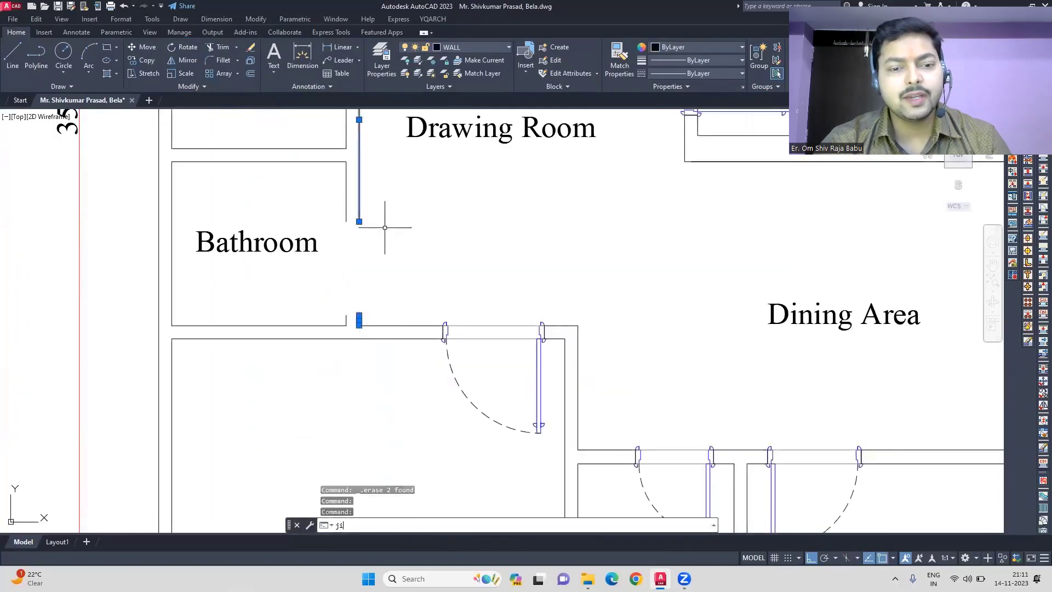
key(Return)
key(Escape)
scroll(490, 260, down, 3)
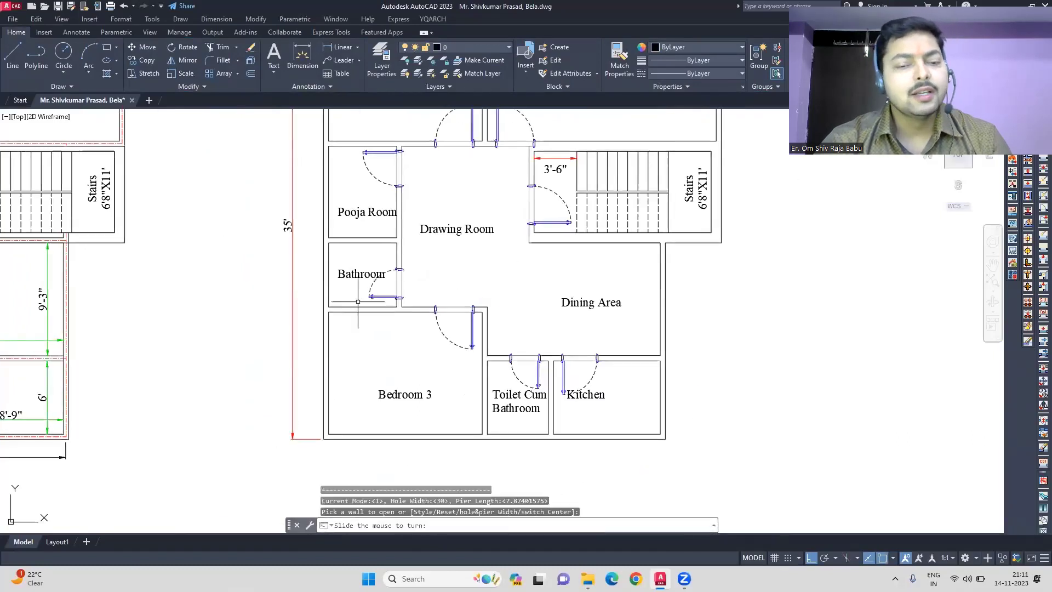
- Stretch the 30" Bathroom door closer to the room's south wall
scroll(370, 293, up, 4)
drag(482, 219, 405, 324)
click(565, 221)
scroll(594, 273, down, 2)
scroll(872, 491, up, 2)
- Stretch the doors of the Kitchen and the Toilet Cum Bathroom closer to the partition between the two rooms
drag(811, 378, 671, 296)
text(s)
click(557, 240)
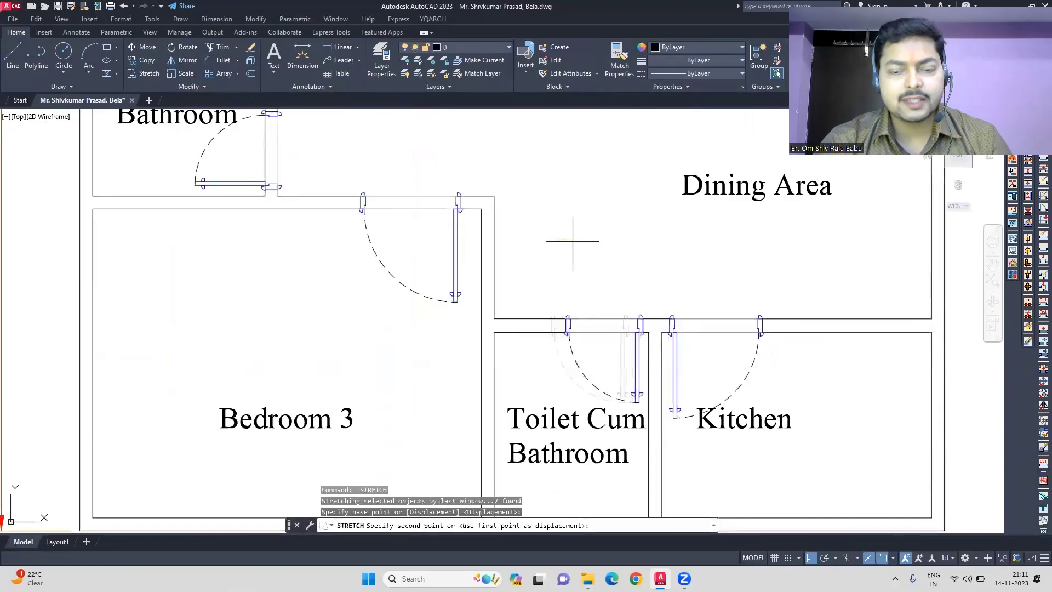
click(572, 241)
- Stretch Bedroom 1's door eastward, closer to the partition shared with Bedroom 2
scroll(625, 329, down, 2)
scroll(614, 274, down, 2)
scroll(592, 295, up, 2)
middle_drag(559, 235, 606, 297)
drag(557, 228, 467, 129)
text(s)
click(474, 253)
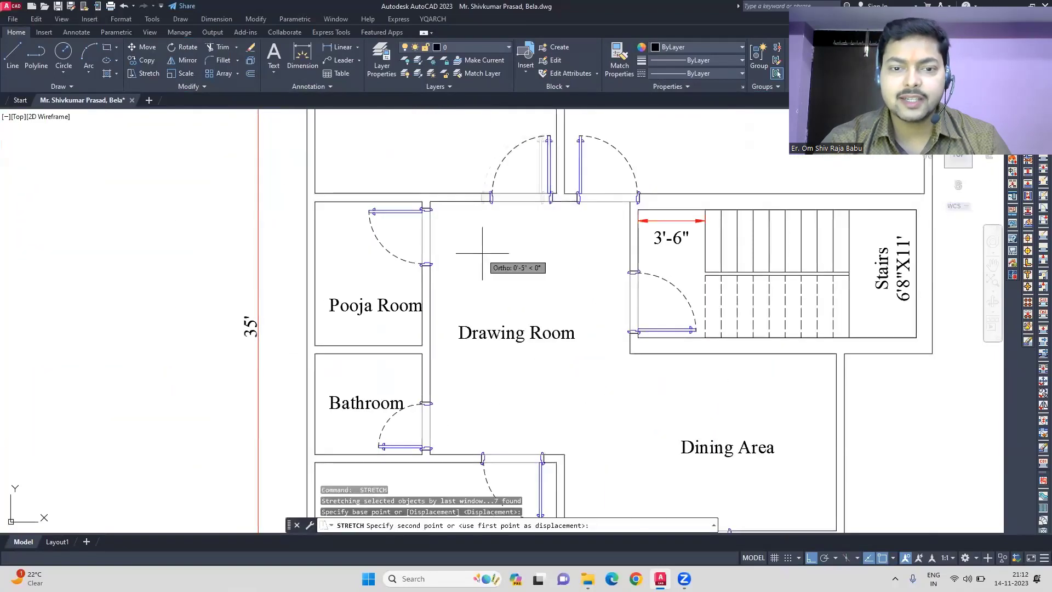
key(Escape)
- Try to stretch a vertical wall line northward at the Drawing Room's northeast corner, and undo the edits
scroll(581, 252, up, 4)
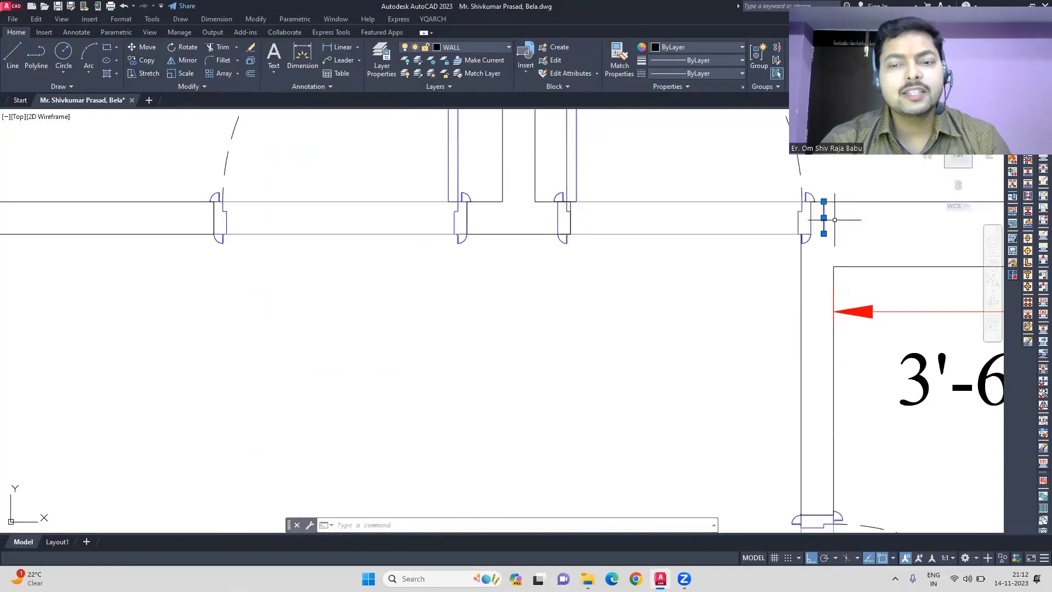
scroll(805, 224, down, 5)
scroll(667, 234, up, 3)
click(657, 268)
click(658, 259)
click(657, 220)
key(ctrl+z)
key(ctrl+z)
key(ctrl+z)
- Stretch the stair-side line of the Drawing Room's east wall north, and the horizontal wall line beside Bedroom 2's door east
click(834, 278)
click(833, 267)
click(833, 164)
key(Escape)
click(511, 234)
click(823, 234)
click(850, 234)
key(Escape)
- Adjust the ends of the short wall lines at the Drawing Room's northeast corner with grip stretches
scroll(824, 228, up, 5)
click(793, 247)
click(824, 247)
click(793, 247)
scroll(836, 160, up, 5)
scroll(781, 227, down, 2)
click(789, 323)
key(Escape)
scroll(791, 371, down, 2)
click(821, 423)
click(739, 422)
click(821, 162)
click(821, 422)
key(Escape)
- Stretch the small wall jog beside Bedroom 2's door slightly west
click(812, 437)
click(771, 318)
click(149, 74)
click(790, 381)
click(777, 376)
key(Escape)
scroll(599, 318, down, 4)
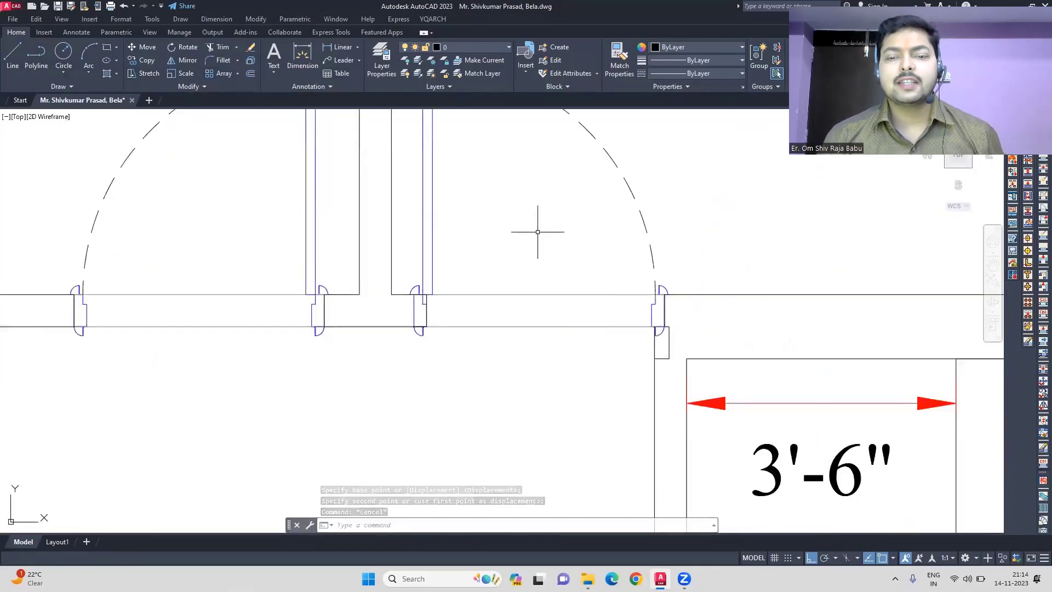
- Try to stretch the short wall line at Bedroom 2's door jamb, and undo the grip edit
scroll(670, 295, up, 12)
click(457, 274)
click(448, 273)
click(470, 273)
key(Escape)
key(ctrl+z)
- Move Bedroom 2's door 5" west, away from the wall end at the Drawing Room's northeast corner
scroll(523, 228, down, 9)
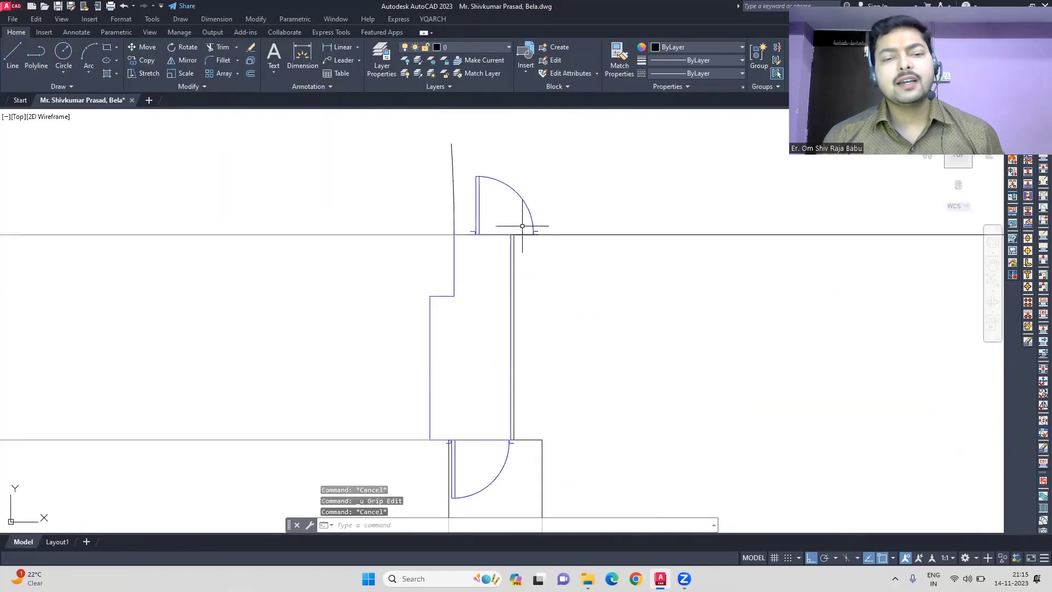
click(486, 266)
click(142, 47)
click(547, 154)
text(5")
key(Return)
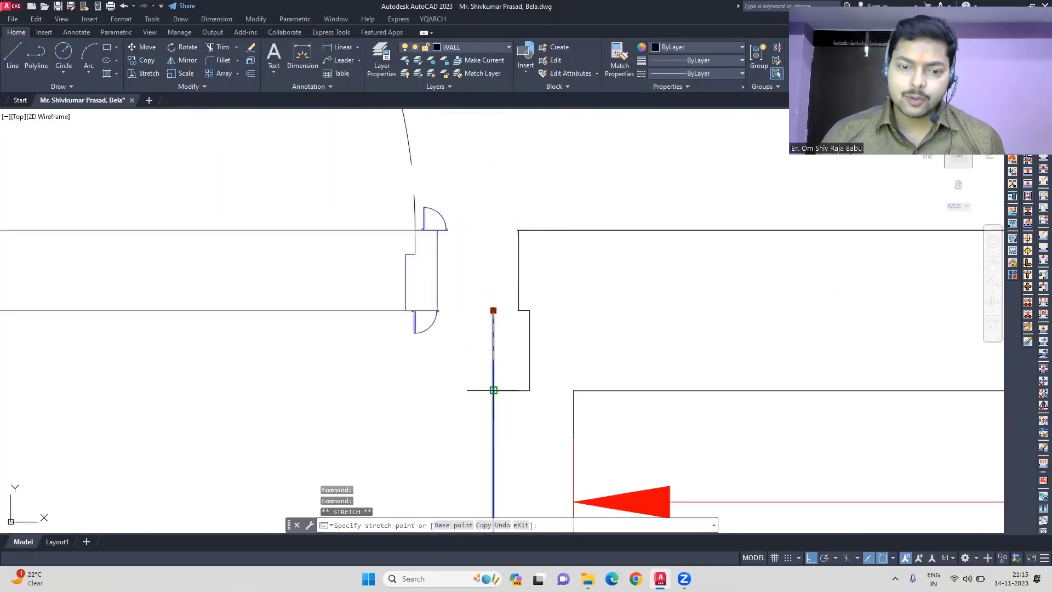
- Stretch the end of the Drawing Room's east wall line south to the corner of the wall jog
click(494, 390)
key(Escape)
scroll(525, 222, up, 6)
scroll(544, 194, down, 6)
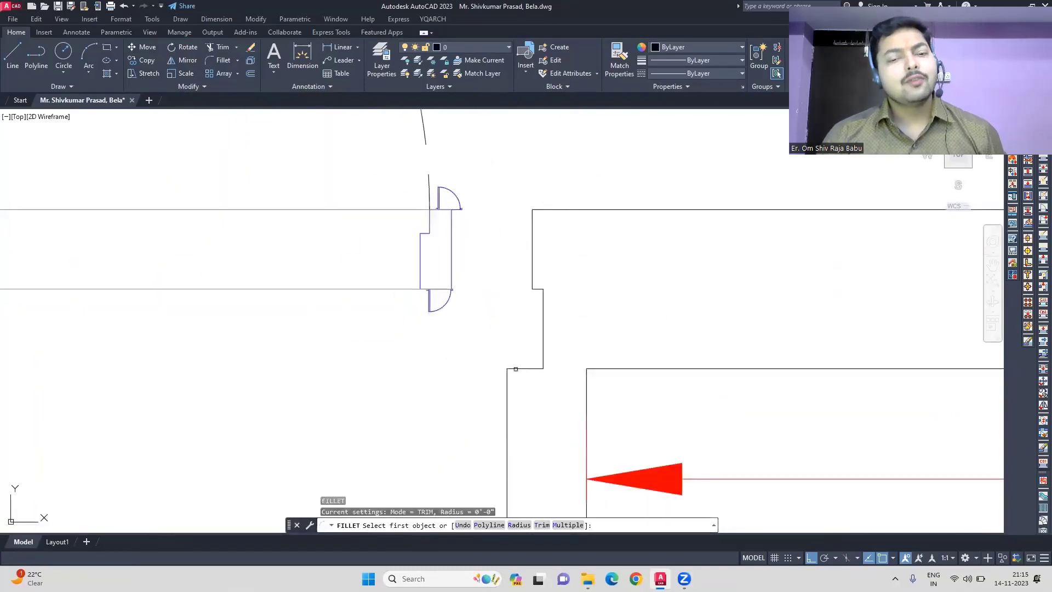
key(Escape)
scroll(468, 263, down, 6)
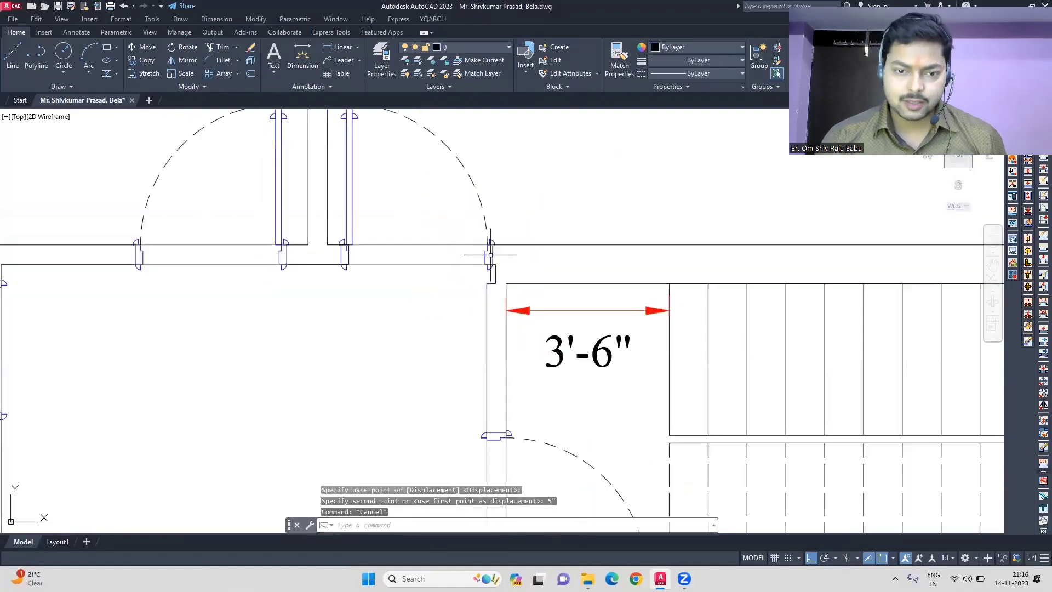
- Insert a 48" double door of style Door2 in the Dining Area's east wall, opening into the room
scroll(395, 288, down, 3)
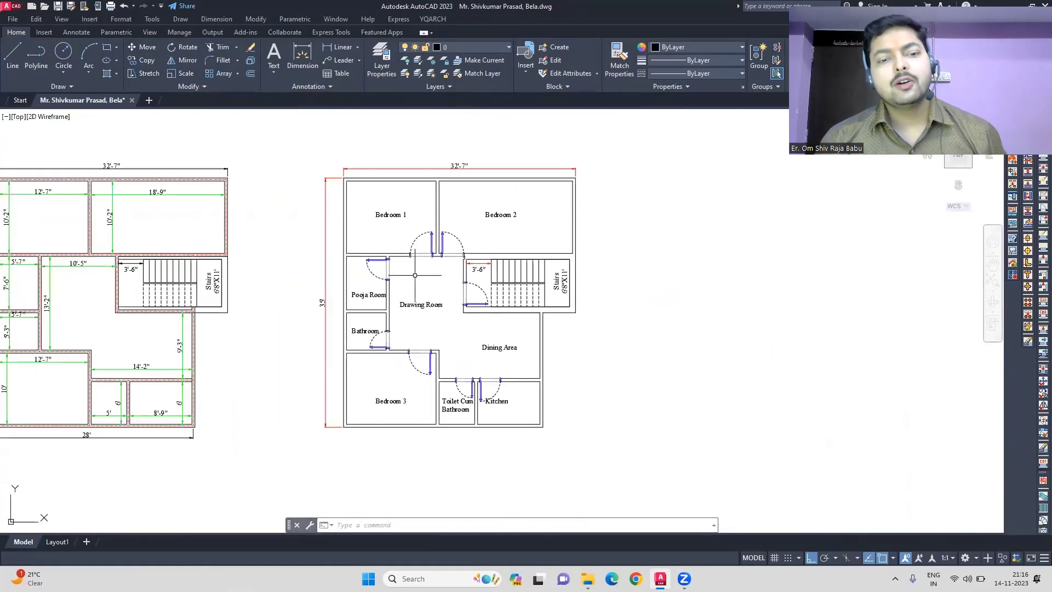
text(d)
key(Return)
key(s)
key(Return)
click(418, 140)
click(420, 455)
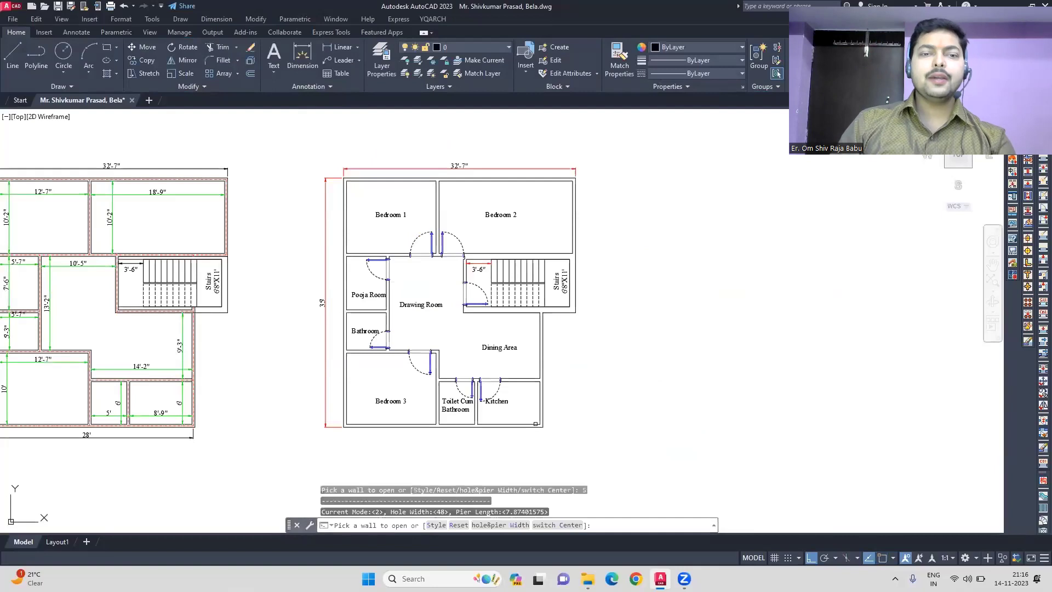
scroll(548, 322, up, 5)
click(532, 325)
key(Escape)
scroll(568, 369, down, 5)
scroll(548, 328, up, 5)
text(dim)
key(Return)
key(Escape)
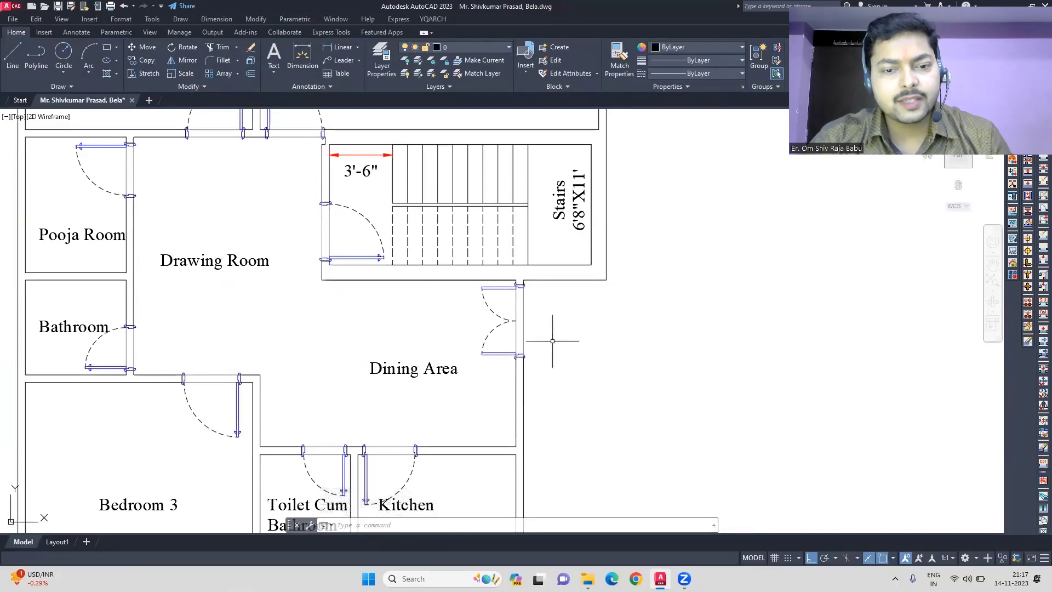
- Undo the inward-opening double door and reinsert it in the Dining Area's east wall, opening outward
key(ctrl+z)
key(ctrl+z)
text(adt)
key(Return)
scroll(519, 324, up, 5)
text(s)
key(Return)
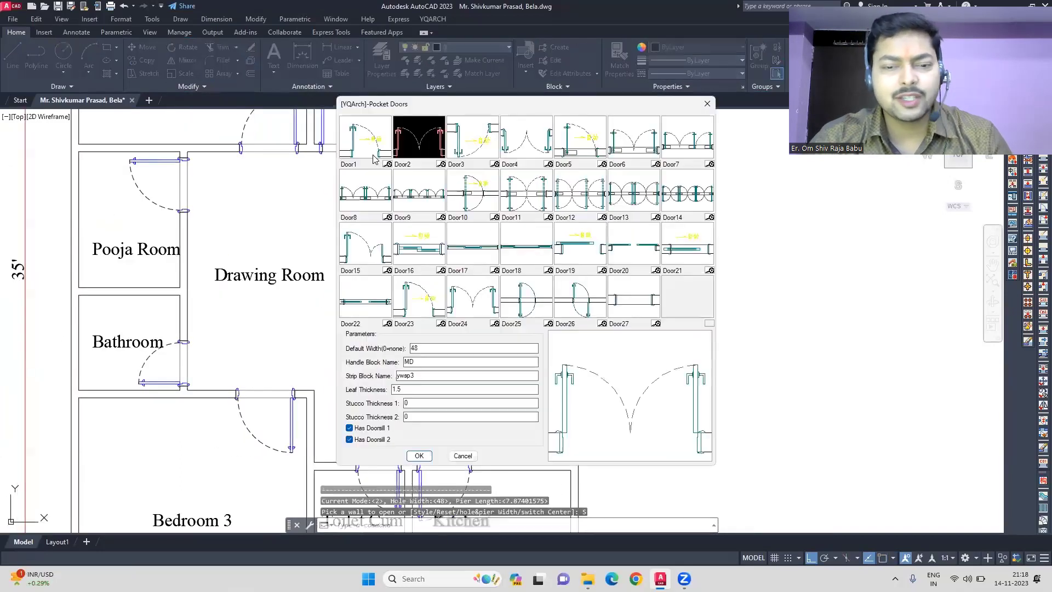
key(Escape)
key(Escape)
- Delete the door between the Drawing Room and the stairs, including its remaining piece
click(403, 273)
key(Delete)
scroll(377, 227, up, 2)
click(380, 210)
key(Delete)
- Join both wall lines across the former door opening between the Drawing Room and the stairs
right_click(403, 209)
text(j)
key(Return)
click(376, 313)
click(350, 204)
text(j)
key(Return)
- Try to insert a 42" single door in the wall between the Drawing Room and the stairs
text(adt)
key(Return)
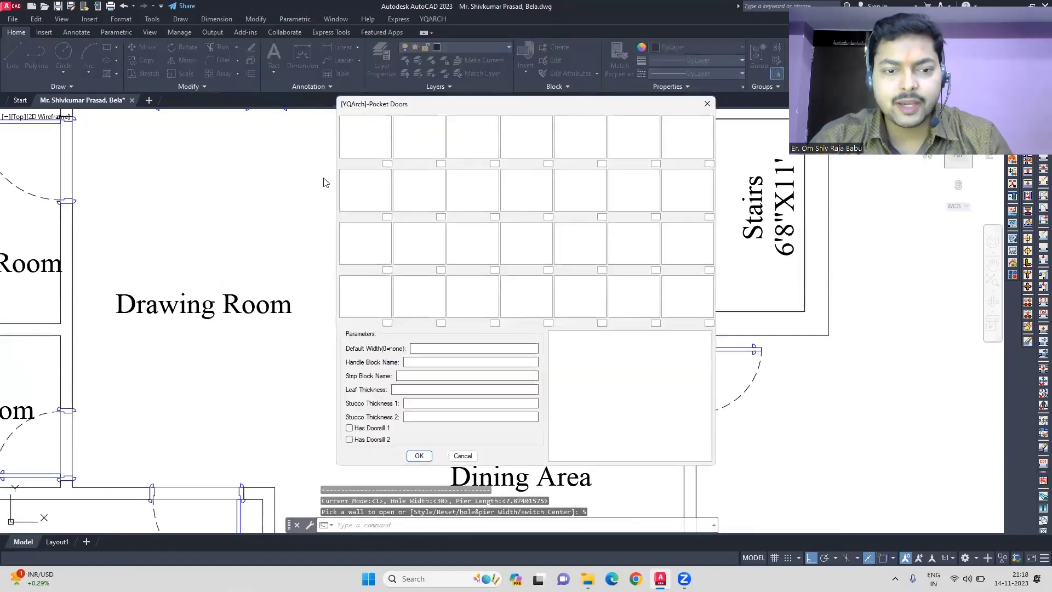
click(419, 456)
click(385, 240)
click(435, 289)
click(466, 317)
click(348, 188)
click(148, 74)
click(339, 236)
click(338, 253)
key(ctrl+z)
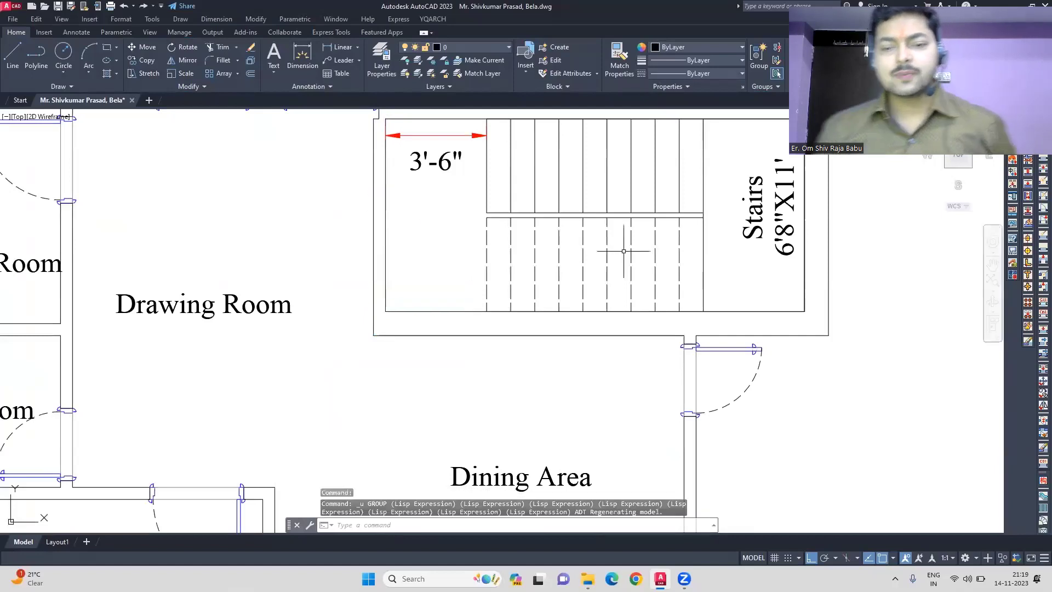
- Insert a 48" double door of style Door2 in the wall between the Drawing Room and the stairs, opening into the Drawing Room
text(adt)
key(Return)
text(s)
key(Return)
double_click(426, 143)
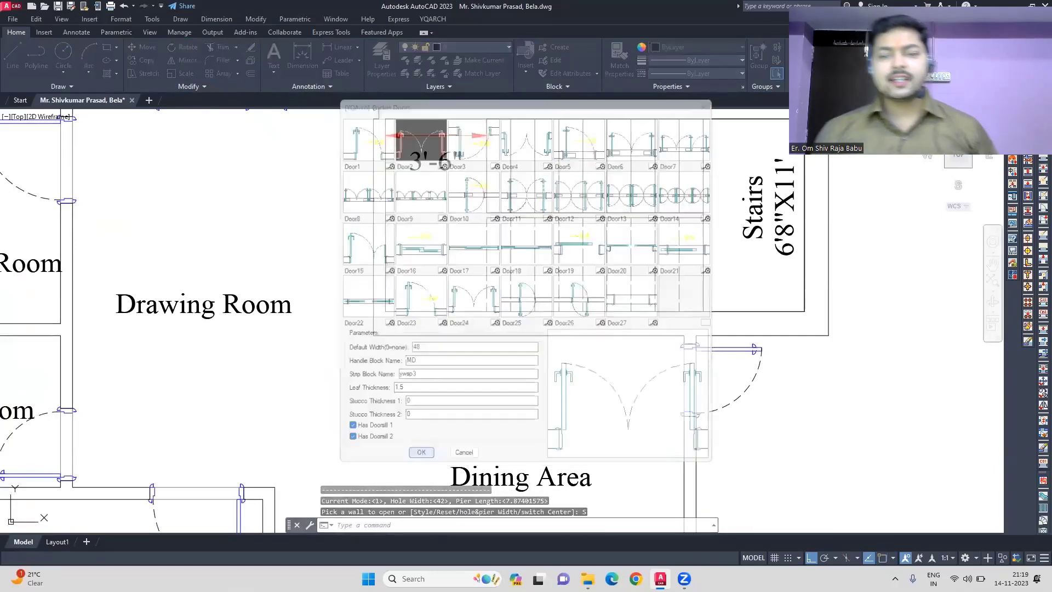
click(385, 236)
click(345, 316)
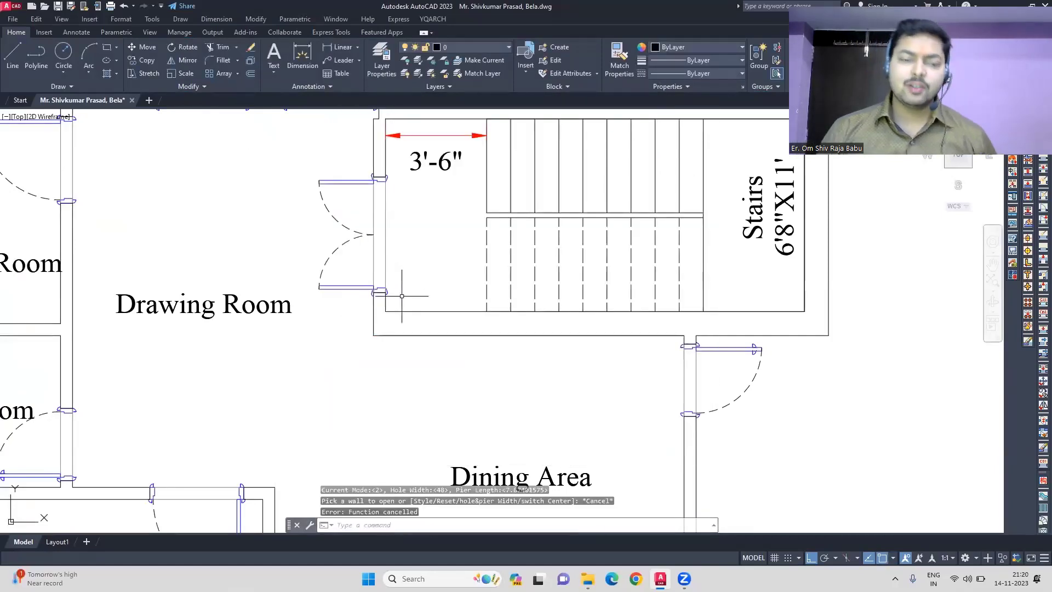
- Make WALL the current layer and draw a 3'6" line south from the labelled plan's outer southwest corner
scroll(493, 213, down, 4)
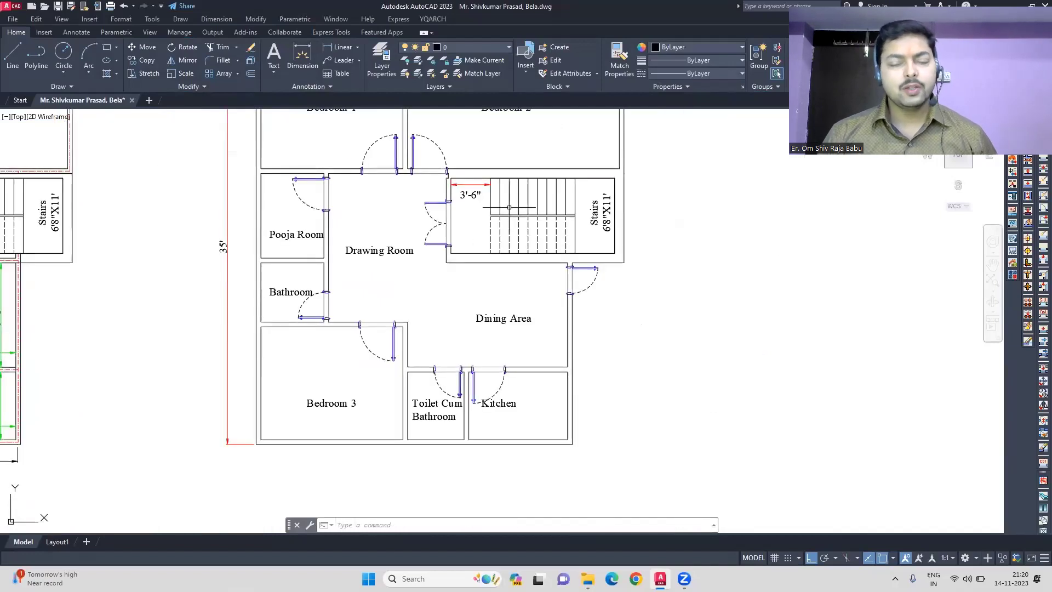
click(476, 47)
click(461, 416)
click(10, 53)
click(256, 444)
middle_drag(255, 498, 258, 410)
scroll(261, 397, up, 4)
text(3'-6)
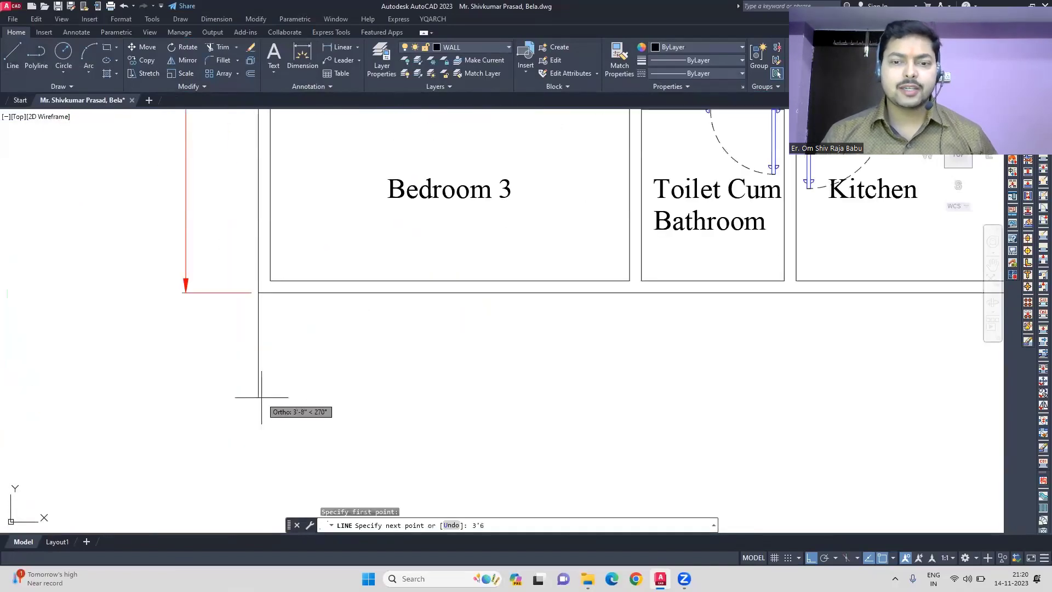
text(")
key(Return)
- Continue the outline 31'6" east and close it northward against the stair block's south wall
scroll(261, 397, down, 4)
text(31'6")
key(Return)
click(503, 167)
key(Escape)
scroll(329, 246, up, 1)
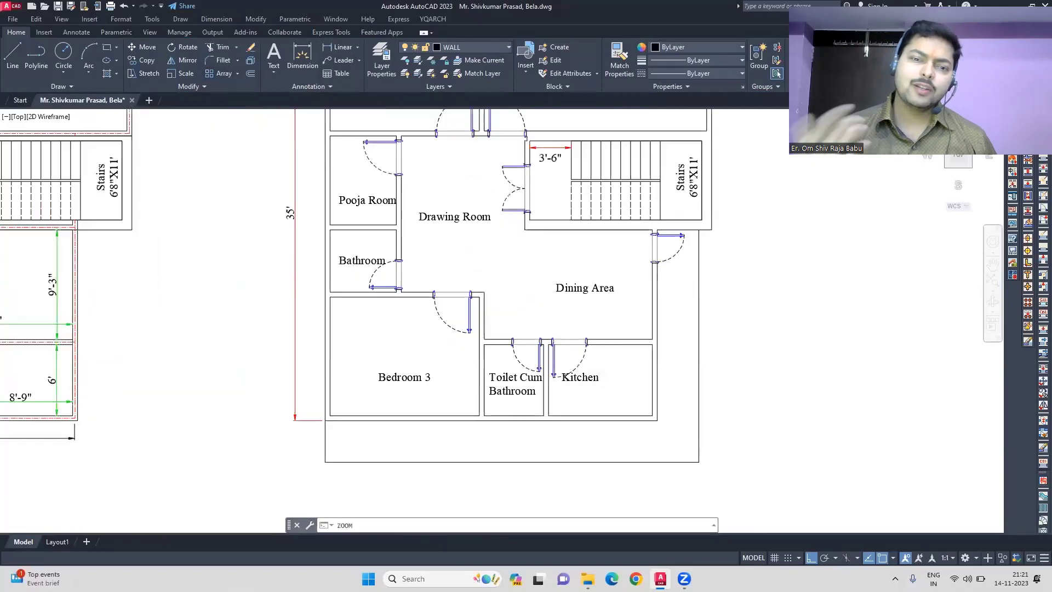
- Offset the new south and east outline inward to give it a wall thickness
scroll(805, 482, down, 8)
scroll(822, 493, up, 8)
text(o)
key(Return)
click(123, 362)
- Trim the overlapping wall lines at the corners of the new outer wall
text(tr)
scroll(126, 383, up, 6)
click(357, 365)
scroll(356, 365, down, 6)
scroll(617, 265, up, 6)
click(618, 266)
scroll(620, 257, down, 5)
key(Escape)
scroll(631, 219, down, 4)
middle_drag(652, 312, 630, 364)
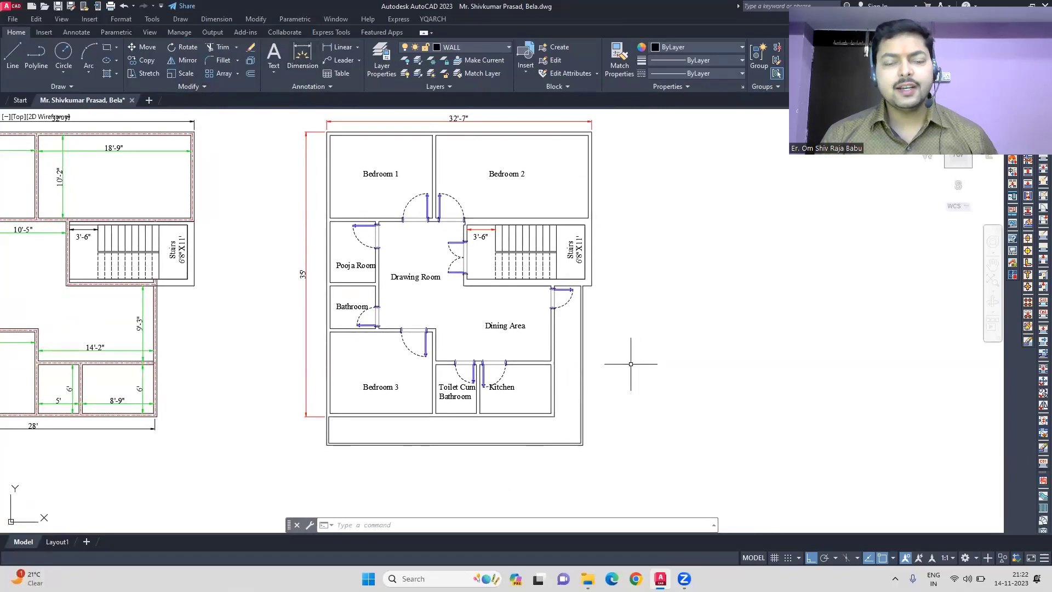
- Change the Dining Area label to "Drawing Room"
scroll(487, 322, up, 4)
double_click(548, 333)
double_click(504, 332)
text(Drawing)
double_click(582, 333)
text(Room)
click(470, 340)
- Change the label of the central room beside the Pooja Room to "Living Room"
scroll(329, 279, down, 4)
scroll(357, 262, up, 4)
double_click(471, 266)
text(Living)
scroll(432, 267, down, 4)
middle_click(433, 267)
middle_click(433, 268)
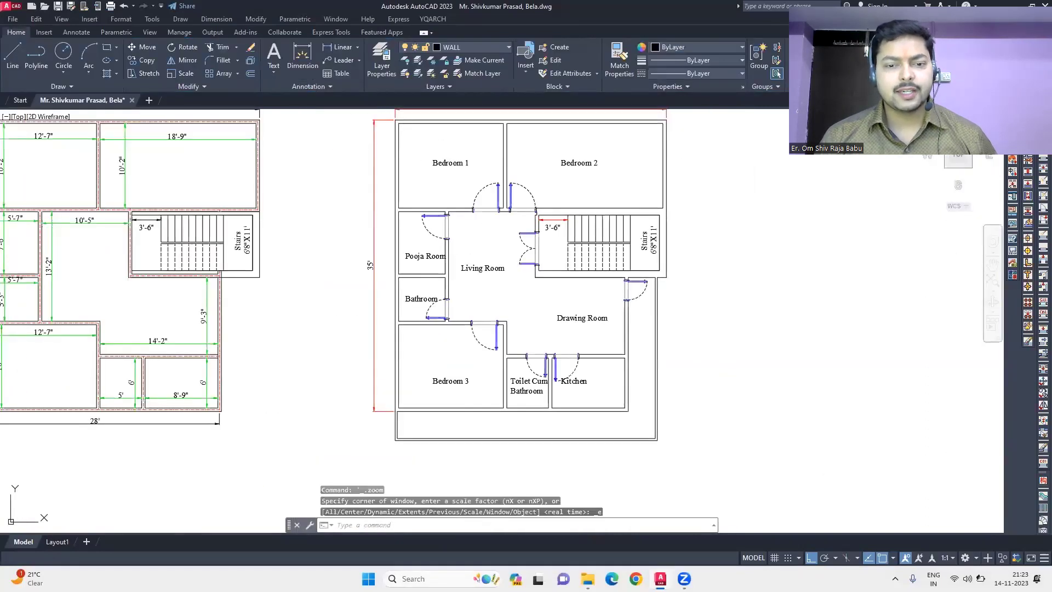
- Copy the whole labelled floor plan with its dimensions to the empty area east of it
middle_drag(717, 299, 660, 311)
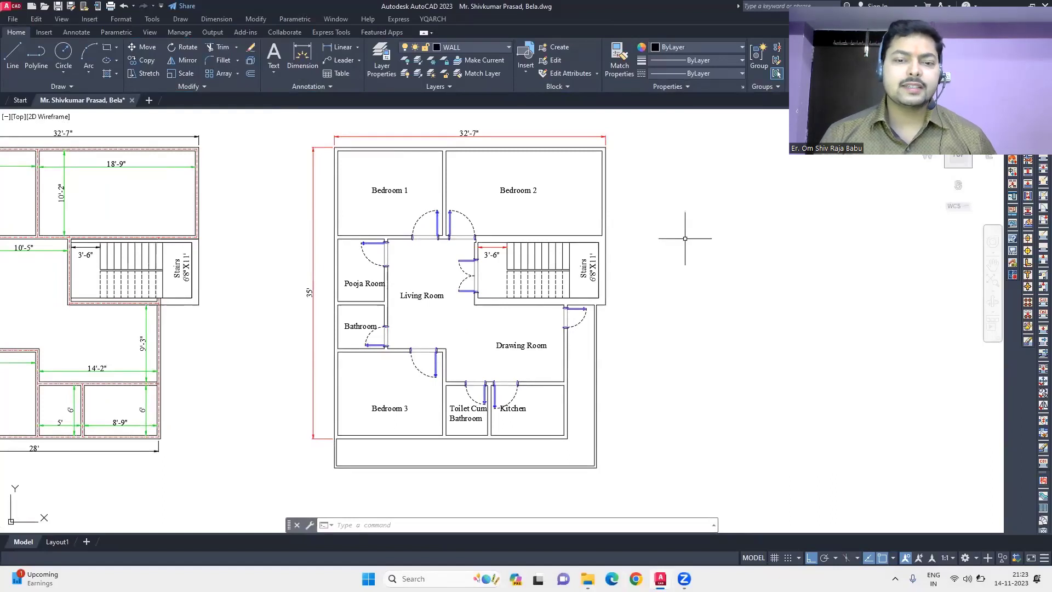
drag(320, 123, 651, 486)
text(co)
key(Return)
click(604, 503)
middle_drag(603, 502, 469, 505)
click(837, 470)
key(Escape)
- Furnish Bedroom 1, Bedroom 2 and Bedroom 3 of the copied plan with the YQArch Bedroom arrangement
key(j)
key(j)
key(Return)
click(503, 372)
key(Escape)
key(Return)
click(500, 369)
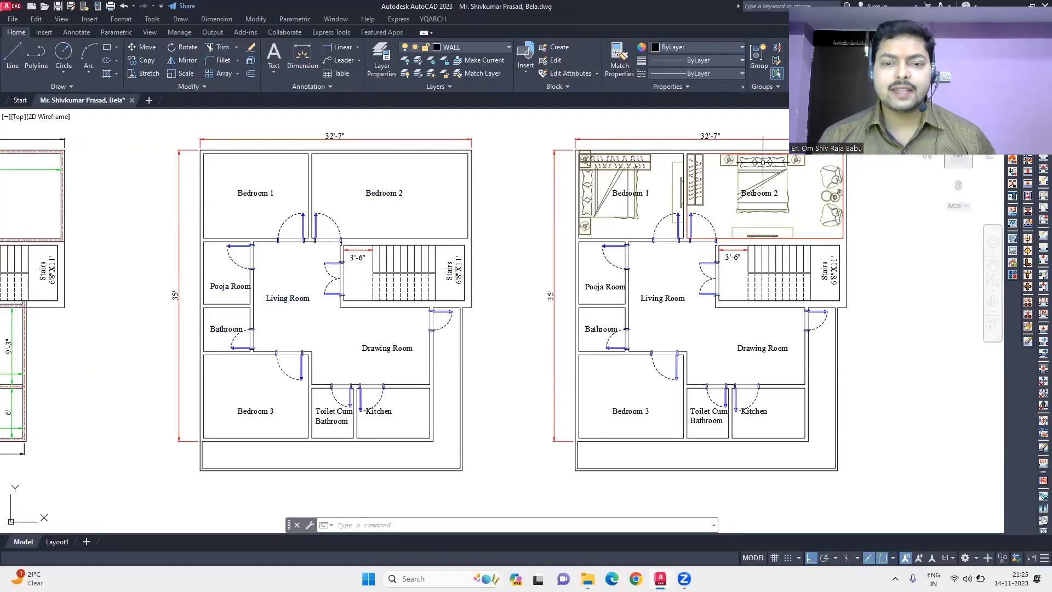
click(604, 461)
click(505, 369)
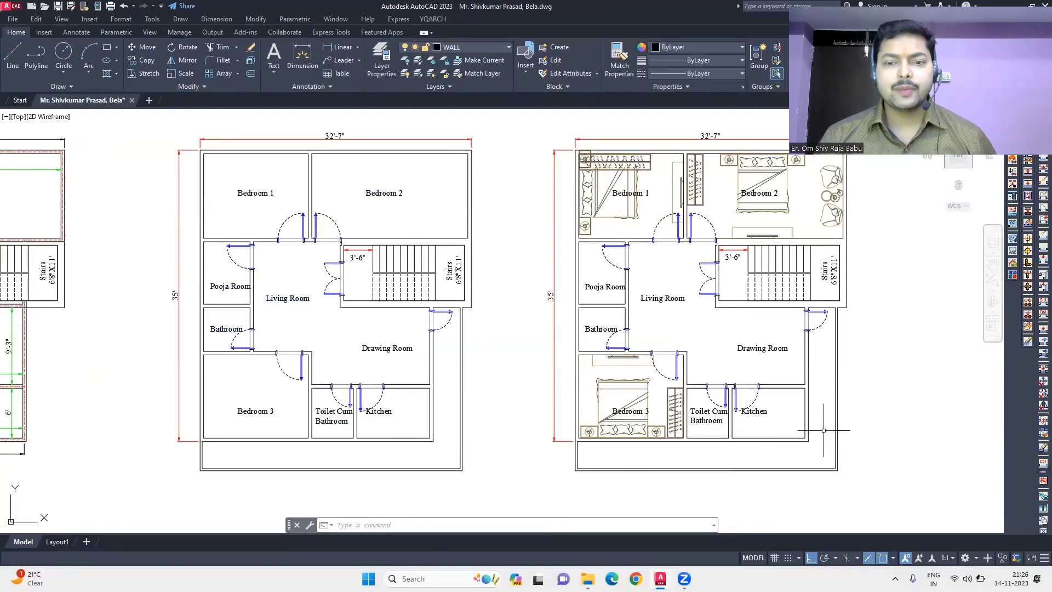
- Place the YQArch Kitchen arrangement with cooker, sink, ice box and tiling in the copied plan's Kitchen
key(Return)
click(504, 367)
scroll(759, 405, up, 4)
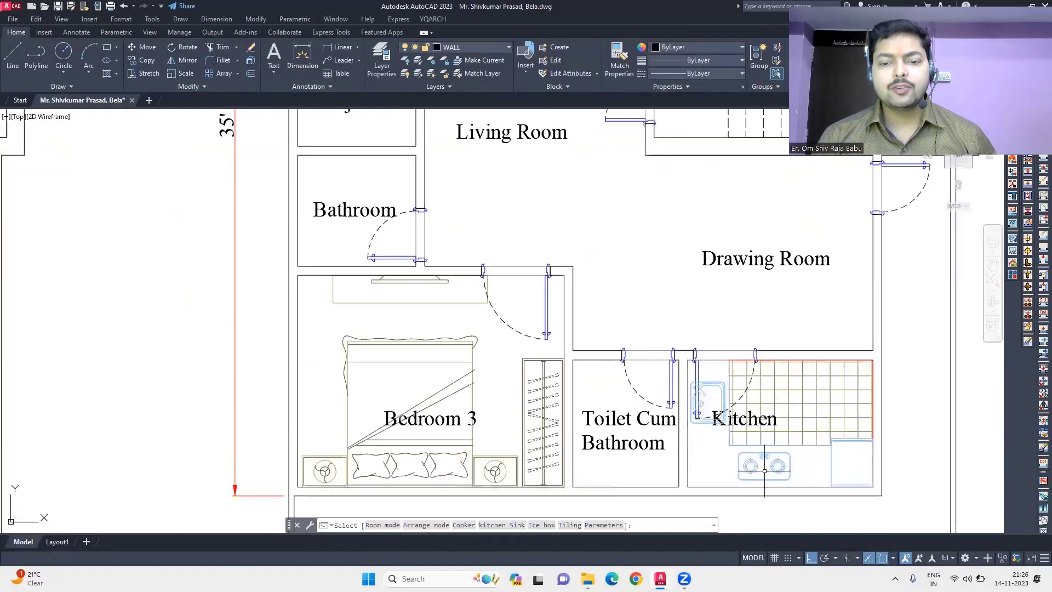
click(849, 447)
key(Escape)
- Rearrange the Kitchen fixtures, placing the ice box in the northeast corner and the rotated sink on the south counter
key(m)
key(Return)
click(760, 466)
click(712, 466)
click(852, 447)
drag(852, 447, 913, 446)
text(ro)
key(Return)
click(913, 447)
click(931, 481)
- Move the cooker straight down onto the counter along the Kitchen's south wall
key(m)
key(Return)
click(634, 295)
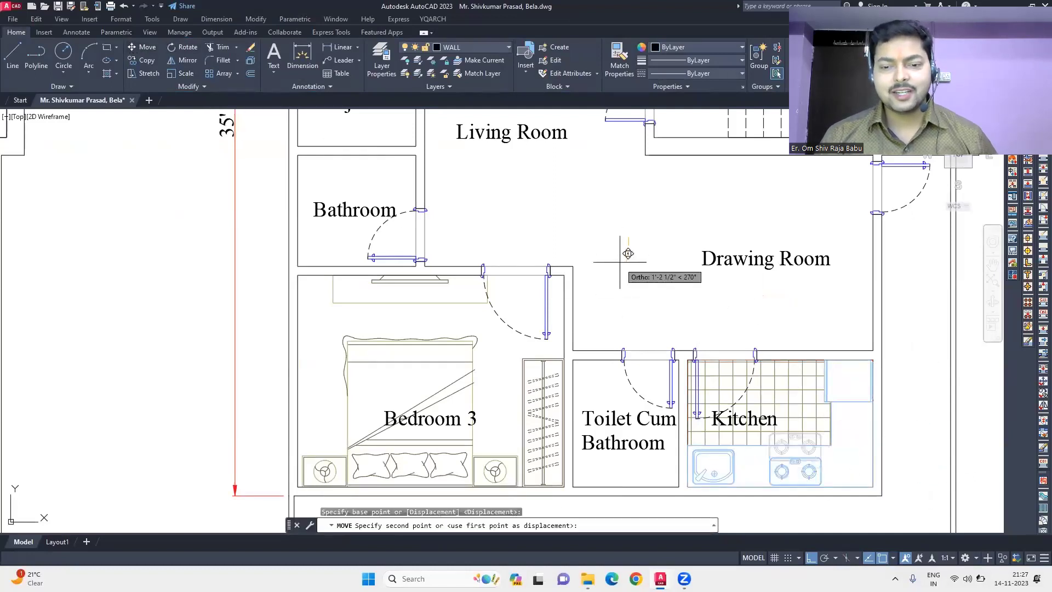
click(613, 257)
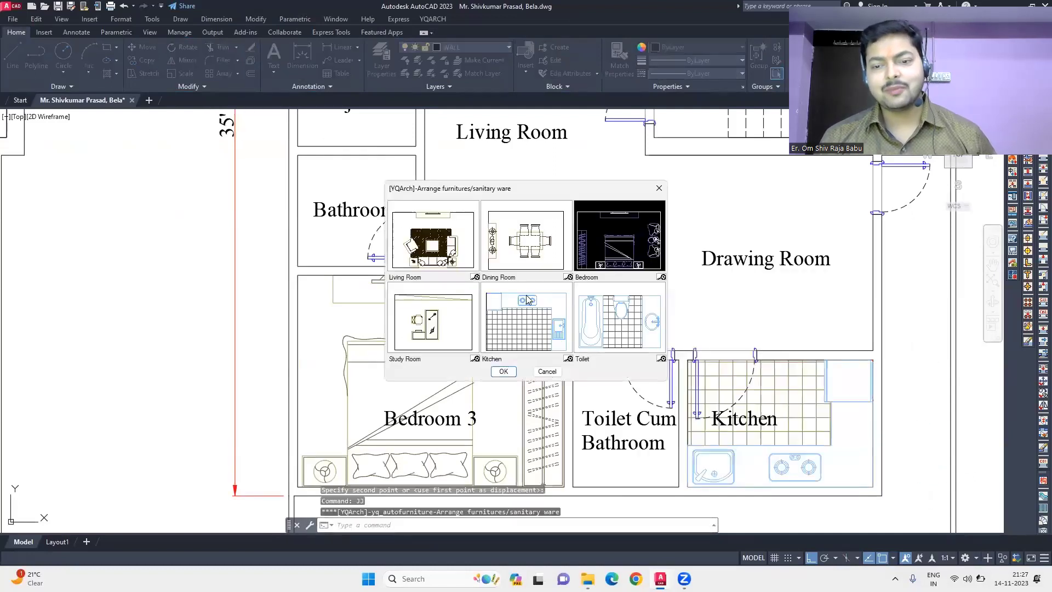
- Place the YQArch Toilet arrangement with closestool, sink and tiling in the Toilet Cum Bathroom
double_click(425, 319)
click(574, 361)
click(665, 481)
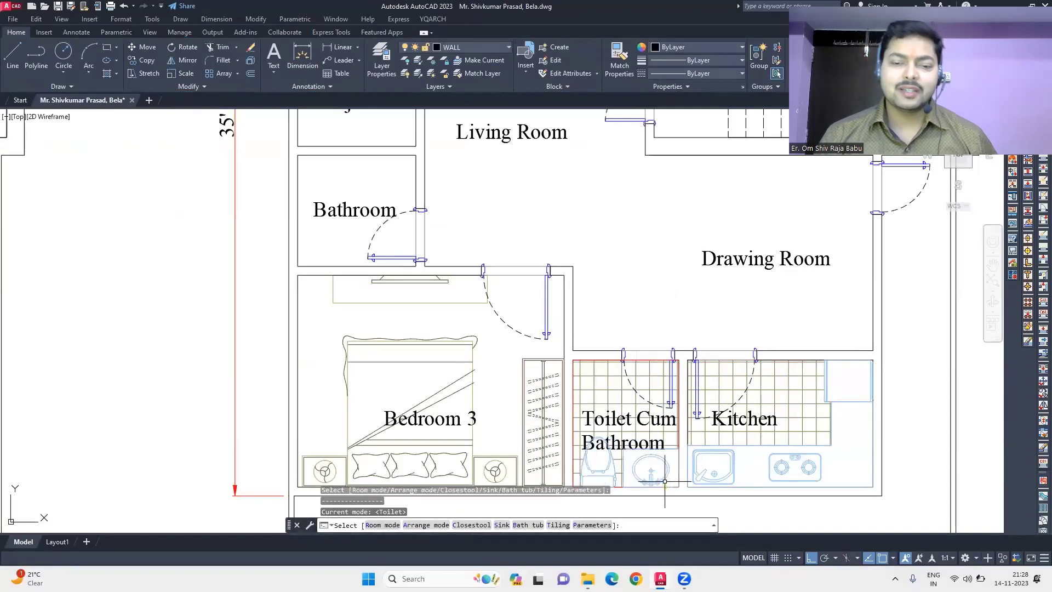
key(Escape)
- Place the YQArch Toilet arrangement in the Bathroom, using the bath tub option drawn as a triangle-marked rectangle along the west wall
middle_drag(518, 228, 570, 237)
scroll(521, 311, down, 2)
middle_drag(652, 336, 593, 337)
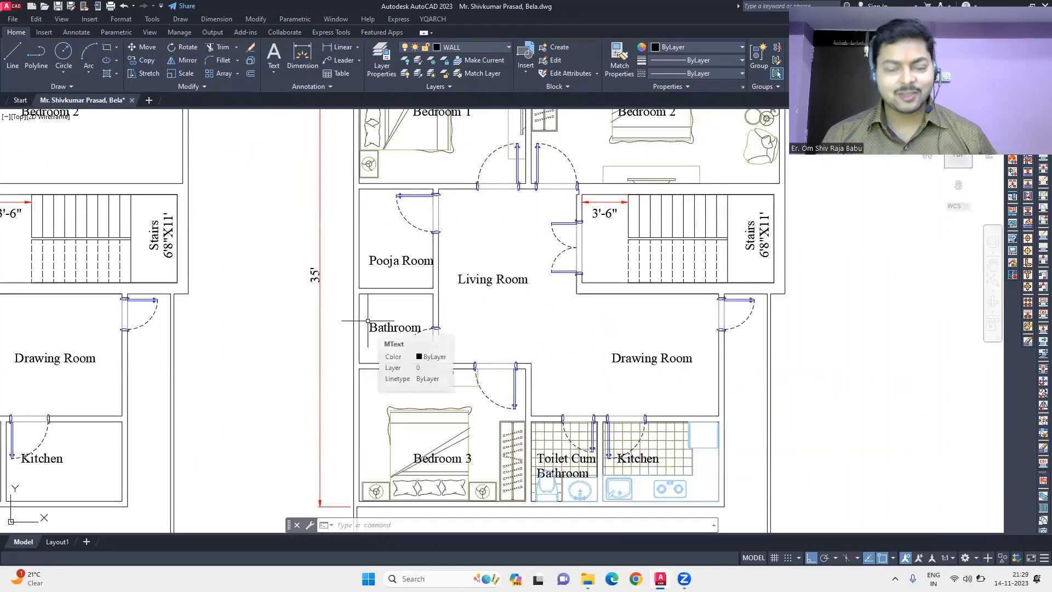
key(space)
click(623, 321)
click(503, 371)
scroll(392, 339, up, 4)
click(392, 339)
key(b)
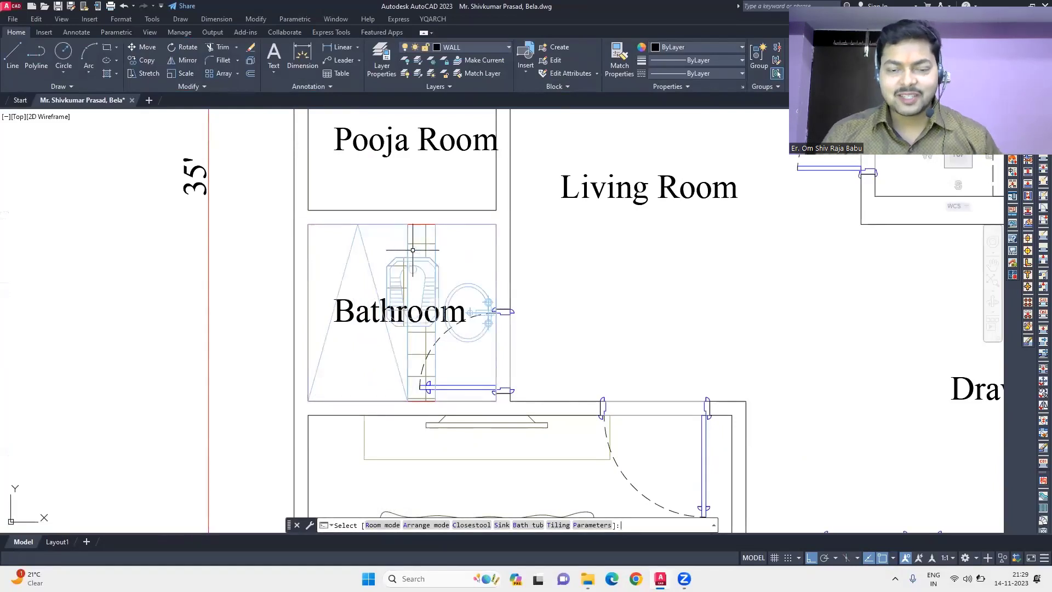
key(space)
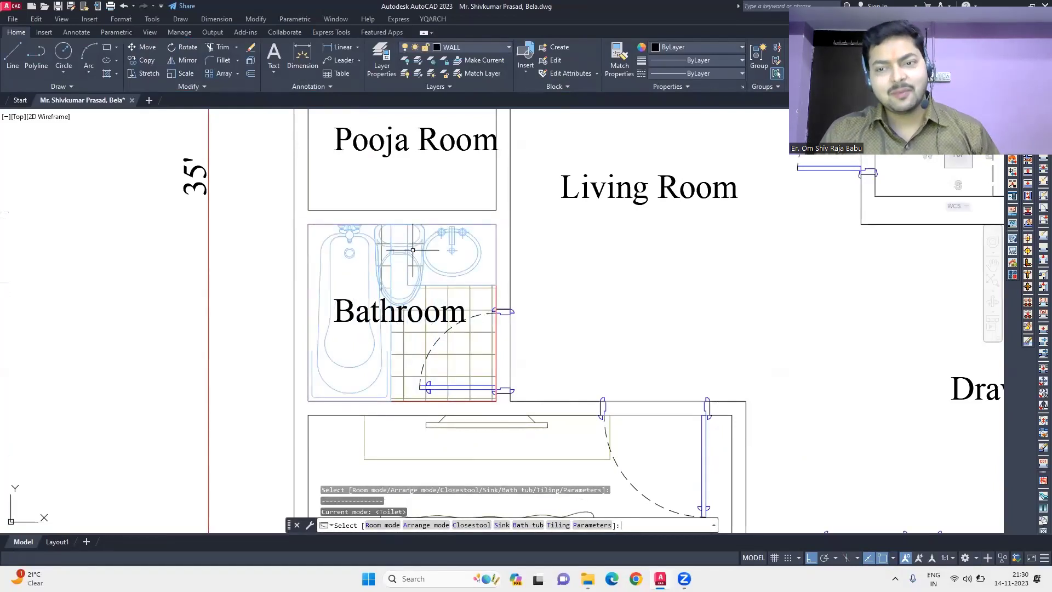
key(space)
key(space)
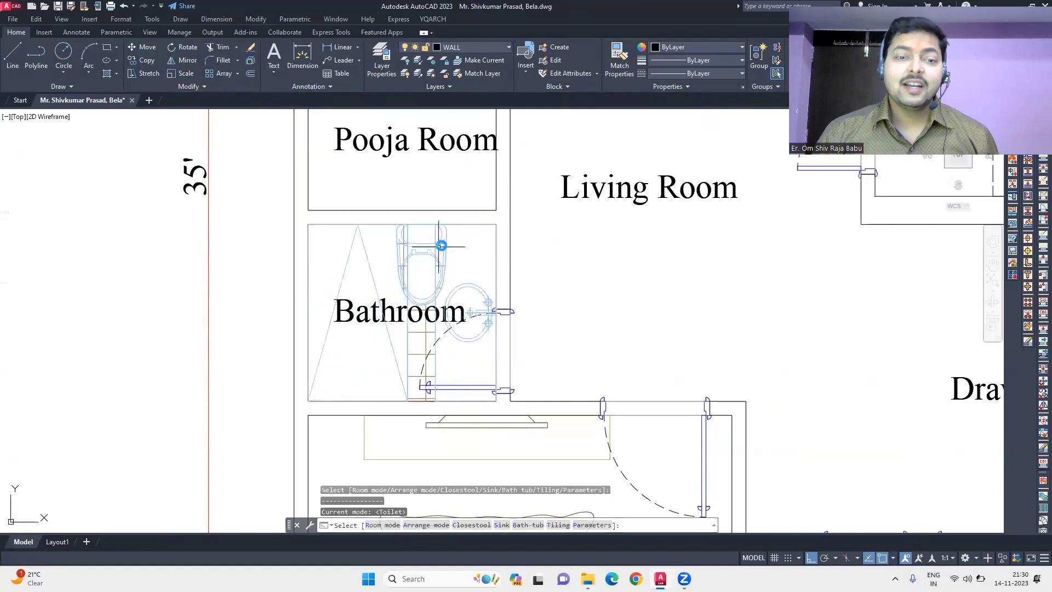
- Erase the closestool from the Bathroom and move the washbasin up towards the north wall
click(440, 266)
key(Delete)
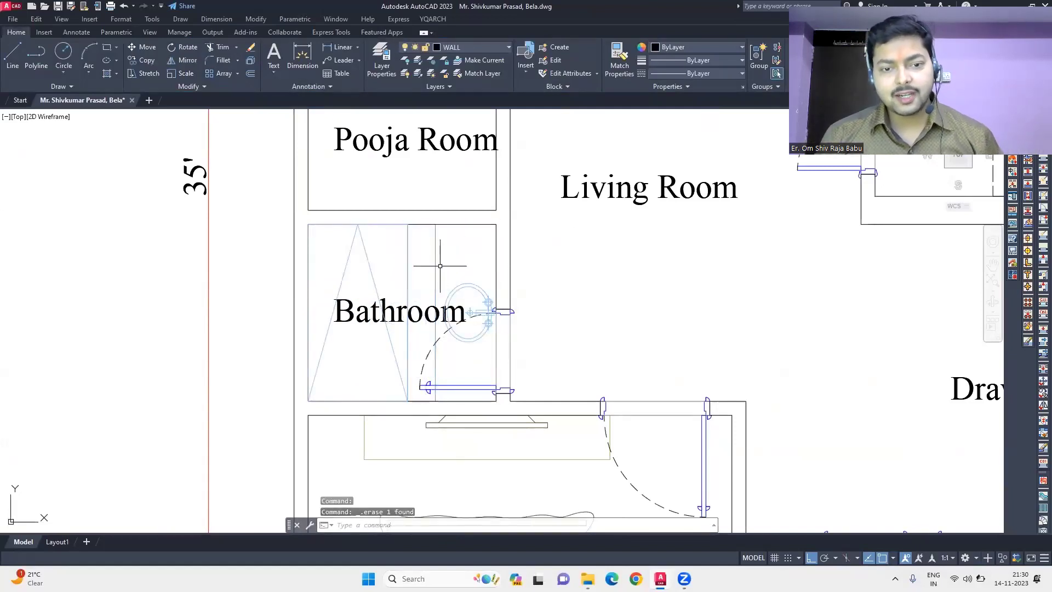
click(661, 353)
click(658, 298)
scroll(603, 296, down, 2)
middle_drag(603, 294, 578, 303)
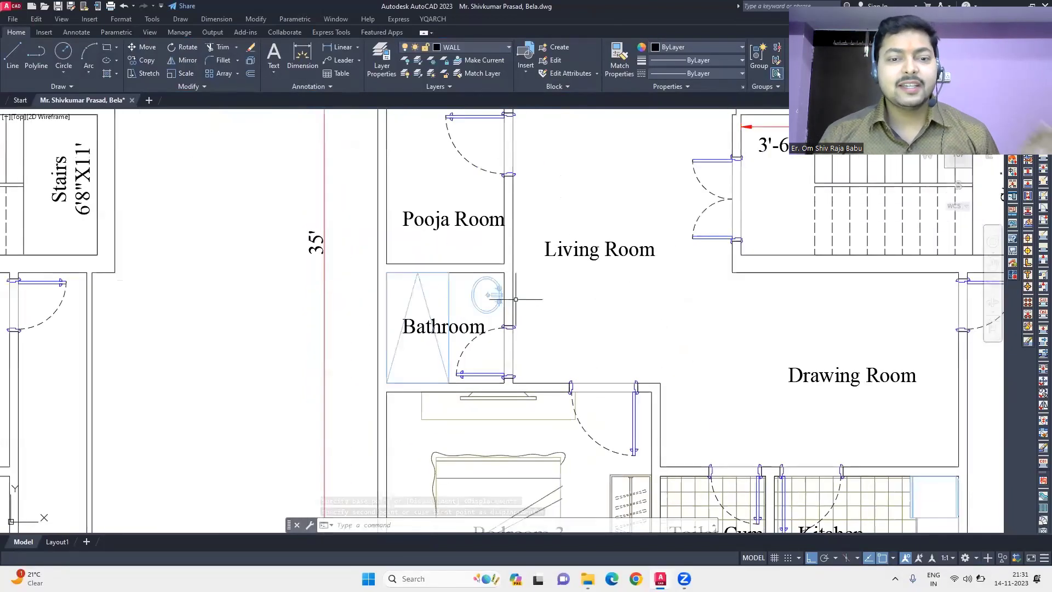
- Rotate the Bathroom washbasin so it backs onto the north wall and move it into the northeast corner
scroll(496, 296, up, 2)
click(509, 289)
text(ro)
key(space)
click(492, 286)
click(481, 212)
click(493, 274)
text(m)
key(space)
click(723, 335)
click(716, 329)
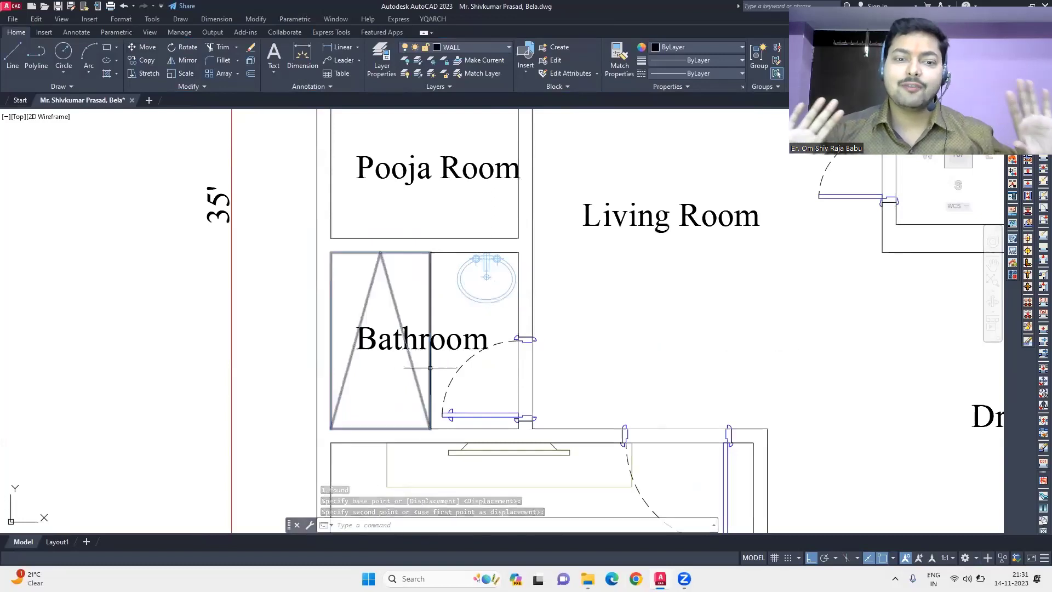
- Rotate the bed and nightstands in Bedroom 3 by a quarter turn so the headboard faces the west wall
scroll(375, 218, down, 5)
click(478, 392)
click(468, 402)
click(182, 47)
click(429, 388)
click(432, 466)
- Move the Bedroom 3 bed and nightstands against the west wall
scroll(375, 399, up, 2)
click(383, 388)
text(m)
key(space)
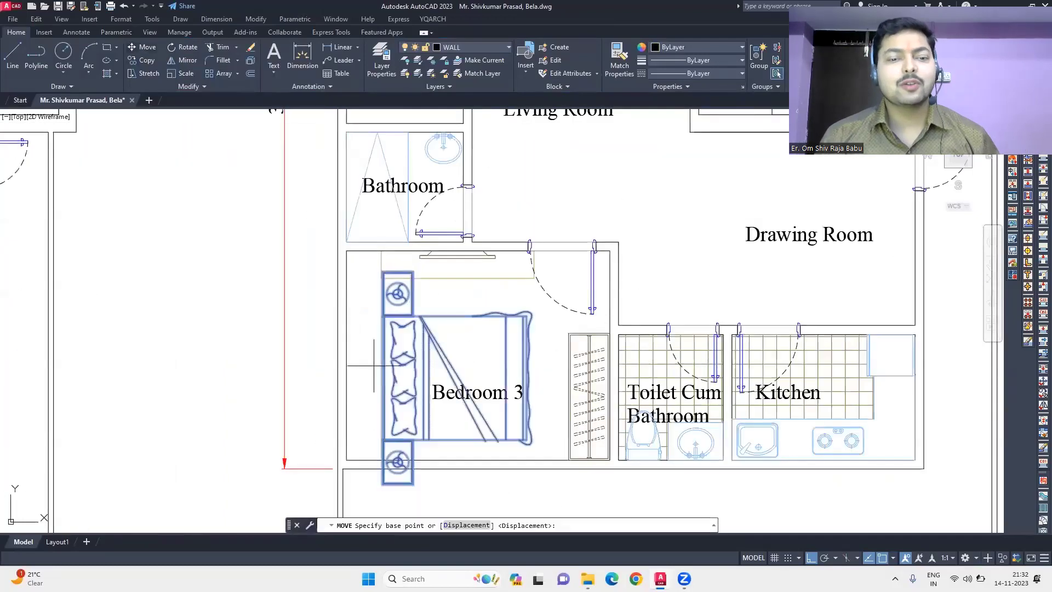
click(383, 377)
click(347, 356)
key(Escape)
- Move the Bedroom 3 TV unit eastward out of its place along the north wall
click(515, 278)
click(146, 47)
click(558, 157)
click(714, 162)
- Rotate the Bedroom 3 wardrobe by a quarter turn and place it along the north wall beside the nightstand
click(589, 372)
click(182, 47)
click(568, 333)
click(557, 419)
click(378, 252)
- Rotate the TV unit by a quarter turn so it runs north to south
click(630, 277)
text(ro)
key(space)
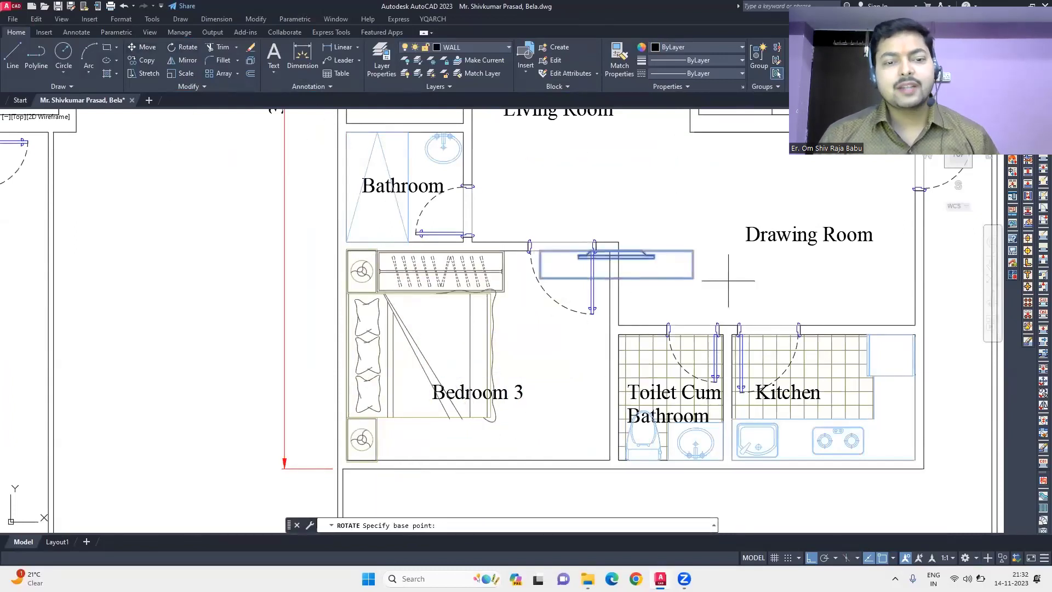
click(693, 252)
click(711, 286)
click(711, 285)
click(649, 238)
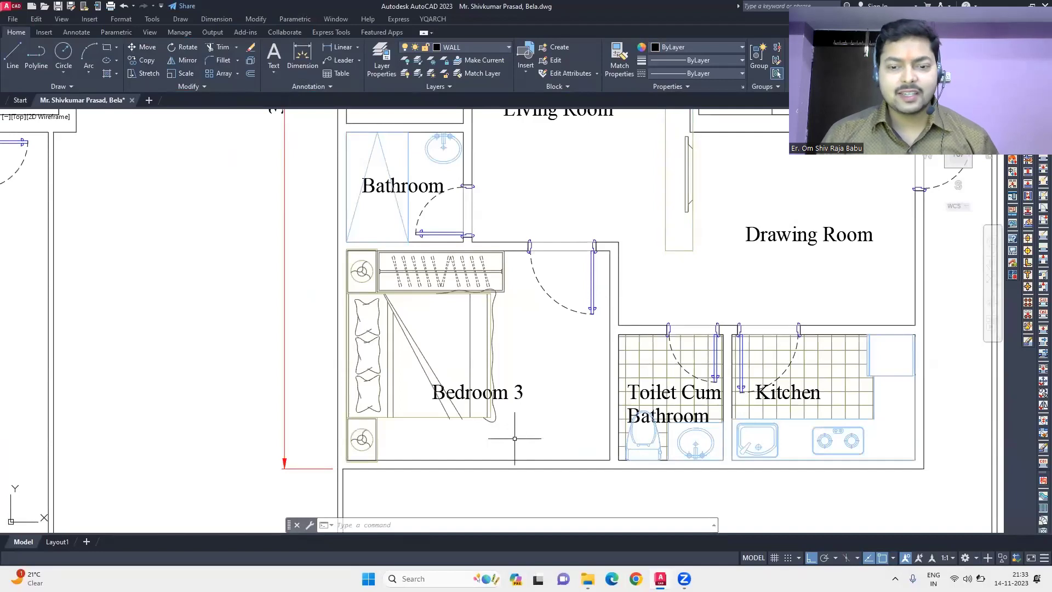
- Copy the double bed with bench from the 11'X12' Bedroom of the finished plan, then turn and mirror the copy for Bedroom 3
scroll(500, 378, down, 8)
scroll(362, 192, up, 9)
click(494, 286)
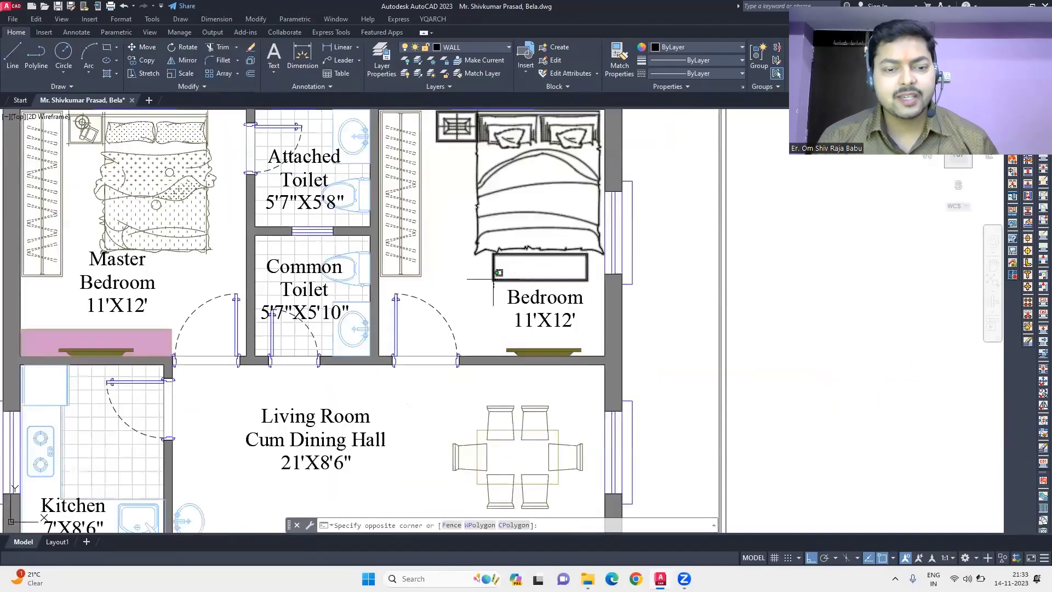
scroll(498, 272, down, 6)
click(183, 47)
scroll(633, 193, up, 8)
click(182, 61)
click(458, 526)
- Bring the copied bed over to the furnished plan and erase the old bed with two nightstands from Bedroom 3
scroll(549, 274, down, 3)
click(143, 48)
click(614, 199)
scroll(542, 457, up, 8)
click(543, 457)
key(Delete)
- Position the copied bed in Bedroom 3 and move the wardrobe into the room's northwest corner
middle_drag(585, 412, 592, 327)
click(592, 433)
click(146, 51)
click(454, 286)
click(142, 47)
click(406, 222)
scroll(408, 218, up, 5)
scroll(389, 216, down, 5)
scroll(625, 244, up, 3)
click(649, 220)
scroll(533, 213, down, 3)
- Mirror the Bedroom 3 bed so its headboard backs onto the east wall, erasing the source object
middle_drag(533, 213, 449, 229)
scroll(507, 261, up, 3)
click(571, 343)
key(Escape)
key(Escape)
click(550, 342)
click(186, 61)
click(510, 359)
click(511, 318)
click(462, 524)
- Mirror the TV unit with its source erased and move it against the west wall of Bedroom 3
double_click(706, 176)
middle_drag(671, 190, 643, 269)
click(688, 219)
text(mi)
key(Return)
click(706, 230)
click(706, 175)
text(y)
key(Return)
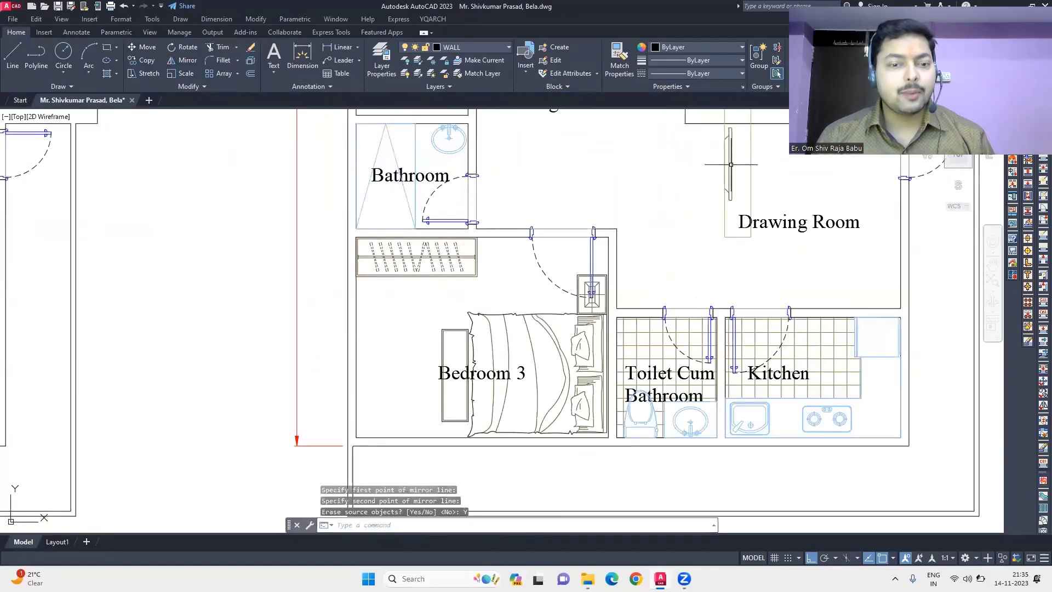
click(725, 166)
click(356, 358)
- Explode the Bedroom 3 bed and erase the side table standing behind the door
scroll(548, 327, up, 3)
click(548, 325)
text(explode)
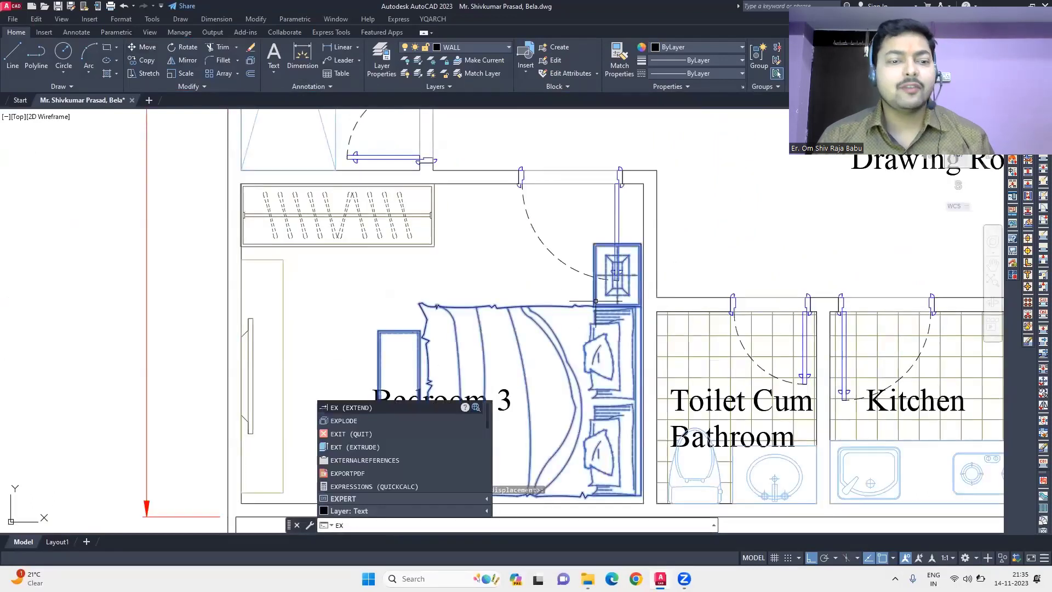
key(Return)
scroll(643, 306, up, 5)
click(643, 297)
key(Delete)
scroll(591, 230, down, 3)
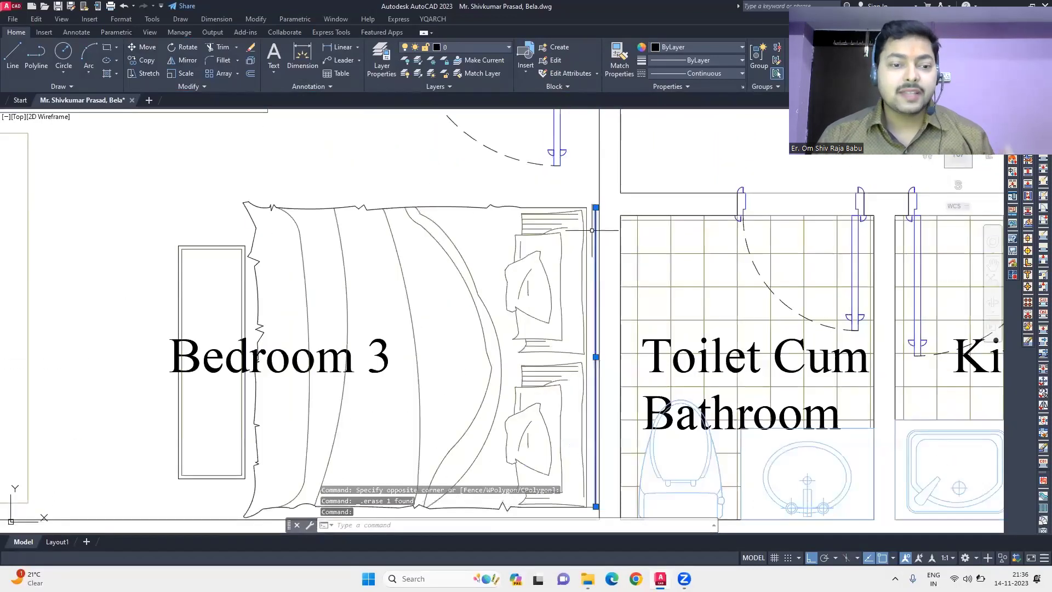
scroll(592, 230, down, 3)
click(280, 173)
click(576, 387)
text(b)
key(Return)
text(B)
key(Return)
key(Escape)
- Define the exploded Bedroom 3 bed and bench as a block named B
click(294, 167)
click(576, 374)
text(b)
key(Return)
text(B)
key(Return)
click(396, 198)
- Try to mirror the Bedroom 3 furniture northwards for Bedroom 1, and undo that mirror
scroll(393, 196, down, 2)
middle_drag(394, 196, 364, 275)
middle_drag(518, 186, 591, 235)
scroll(504, 253, down, 2)
middle_drag(505, 254, 500, 406)
scroll(454, 237, down, 2)
click(439, 309)
text(mi)
key(Return)
middle_drag(344, 249, 369, 344)
click(426, 334)
click(362, 323)
key(Return)
key(ctrl+z)
- Mirror the Bedroom 3 bed, wardrobe and TV unit into Bedroom 1 about a horizontal line, keeping the originals
click(443, 364)
click(413, 355)
click(427, 315)
text(mi)
key(Return)
middle_drag(437, 223, 437, 304)
click(402, 328)
click(573, 372)
key(Return)
scroll(390, 196, up, 2)
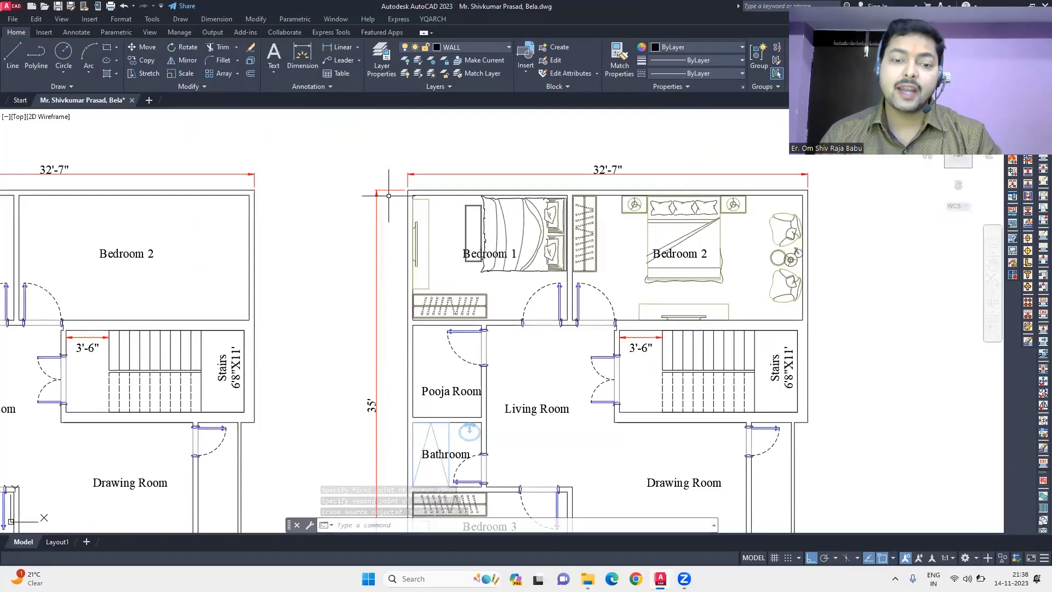
- Move the armchairs and round table from Bedroom 2 to outside the house's east wall
click(781, 299)
click(144, 47)
click(785, 258)
click(881, 257)
- Turn the Bedroom 2 bed so its headboard backs onto the east wall, and shift the room label slightly northeast
click(720, 253)
click(182, 47)
click(684, 241)
click(729, 241)
click(803, 258)
key(Escape)
click(182, 47)
click(670, 236)
key(Return)
click(666, 210)
click(680, 186)
key(Escape)
- Move the Bedroom 1 TV unit up flush with the north wall
click(482, 263)
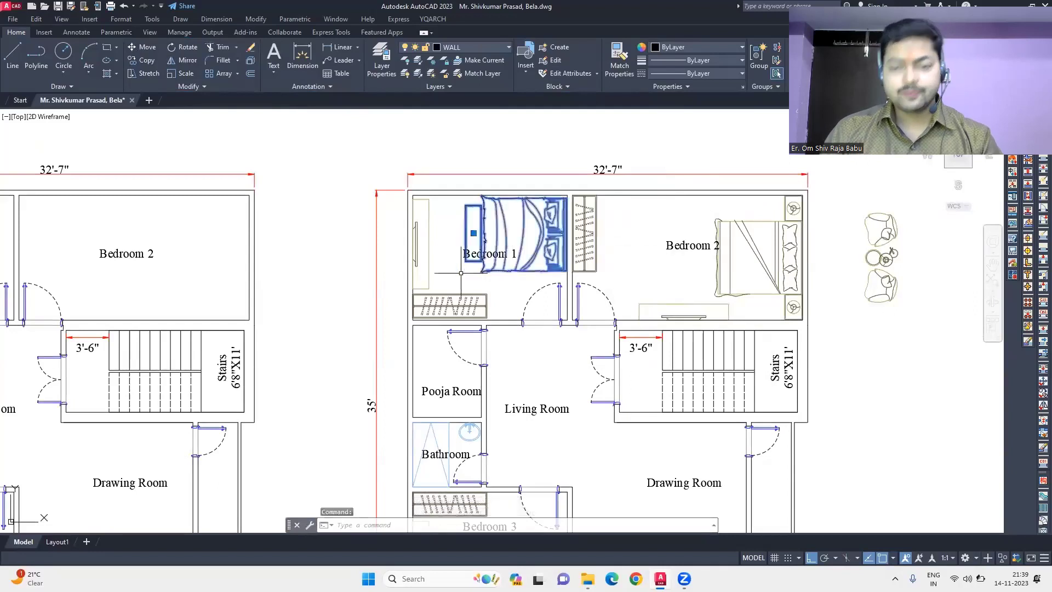
key(Escape)
scroll(413, 209, up, 2)
click(417, 220)
click(144, 47)
click(412, 193)
click(412, 187)
- Mirror the Bedroom 1 bed and TV unit about the room's vertical centreline, erasing the source objects
click(522, 290)
click(187, 60)
click(535, 187)
click(606, 432)
key(y)
key(Return)
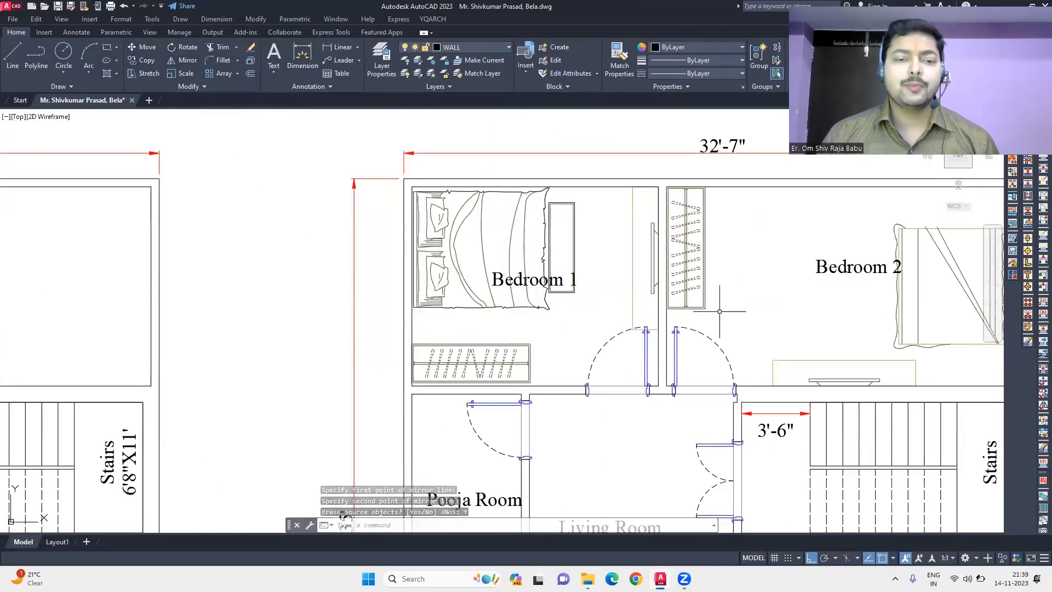
- Move the Bedroom 2 wardrobe away from the west partition toward the middle of the room
click(706, 306)
click(143, 47)
click(768, 347)
- Rotate the Bedroom 2 TV unit upright and move it into the northwest corner against the partition wall
click(184, 47)
click(845, 385)
click(815, 510)
middle_drag(814, 509, 763, 422)
click(794, 299)
key(m)
key(Return)
click(793, 298)
click(615, 170)
middle_drag(712, 186, 712, 302)
key(Escape)
scroll(619, 279, down, 2)
- Delete Bedroom 2's wardrobe and bed, and mirror Bedroom 1's bed and wardrobe into it about the partition wall, keeping the source objects
click(637, 311)
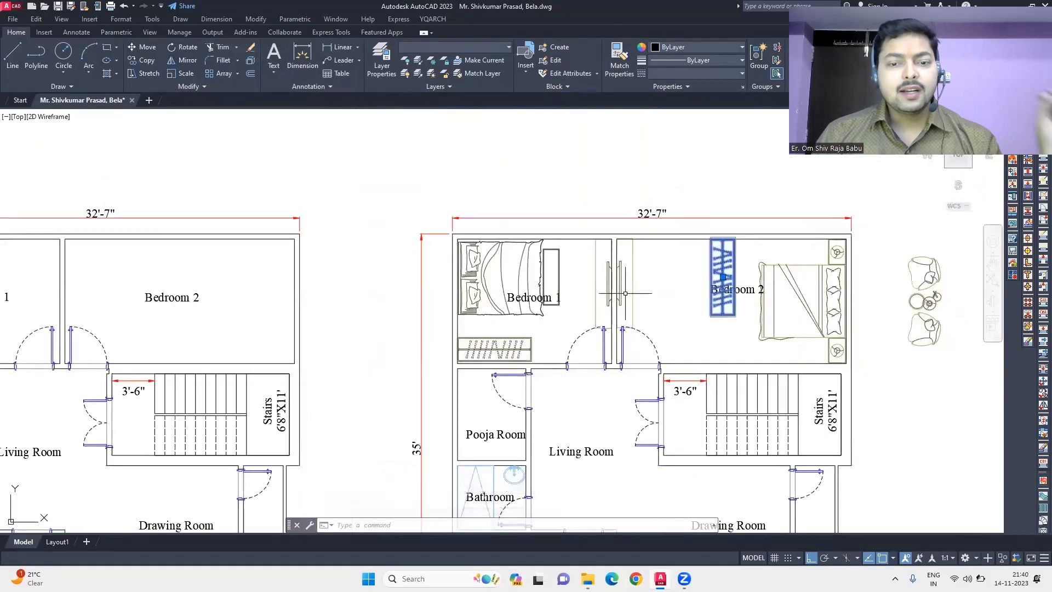
key(Delete)
click(539, 340)
click(511, 312)
click(187, 60)
click(614, 234)
click(689, 148)
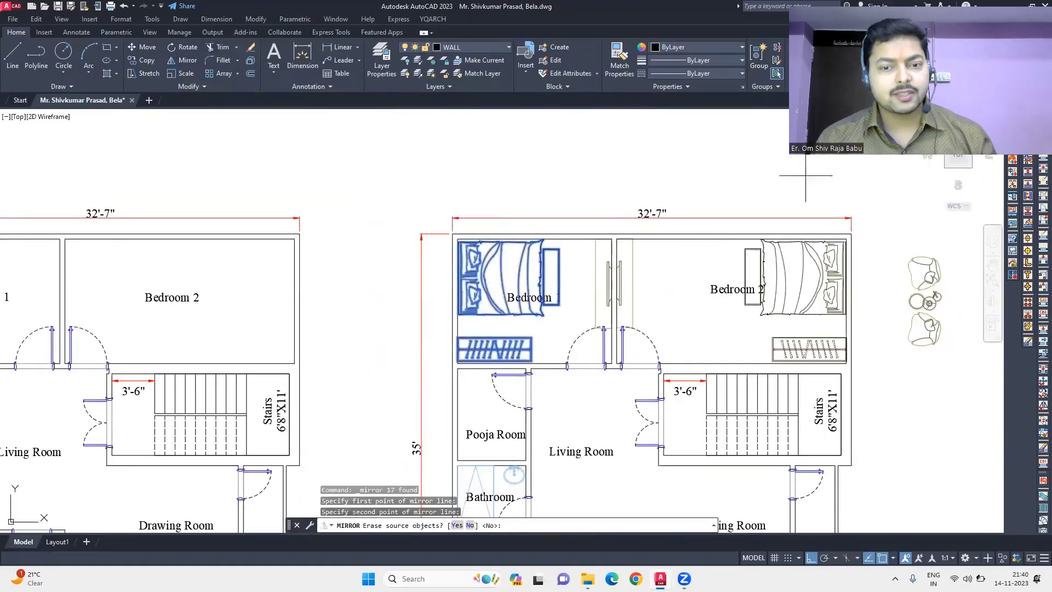
key(n)
key(Return)
- Move the Bedroom 1 and Bedroom 2 wardrobes together by 1"
scroll(488, 259, up, 2)
click(513, 385)
click(964, 384)
scroll(438, 408, up, 7)
click(141, 47)
click(154, 165)
text(1")
key(Return)
- Adjust the Bedroom 2 wardrobe's clearance from the adjoining walls with two 1" moves
click(526, 200)
click(507, 158)
click(142, 47)
click(197, 268)
text(1")
key(Return)
scroll(197, 258, down, 4)
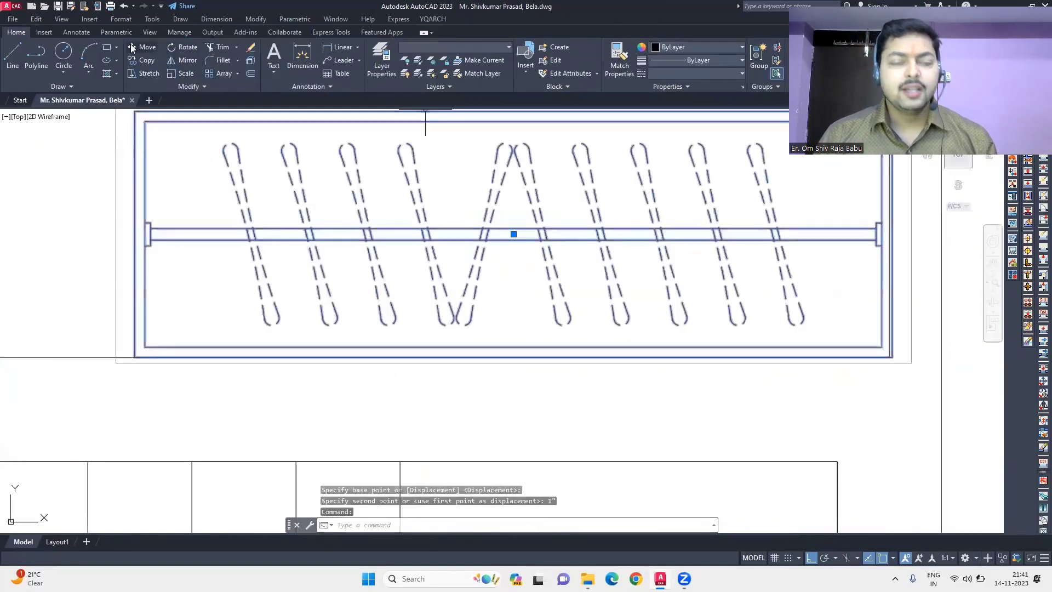
key(Return)
click(834, 434)
text(1")
key(Return)
scroll(806, 356, down, 8)
- Rotate the armchairs and round table outside the east wall a quarter turn so the chairs sit side by side
click(973, 345)
click(899, 186)
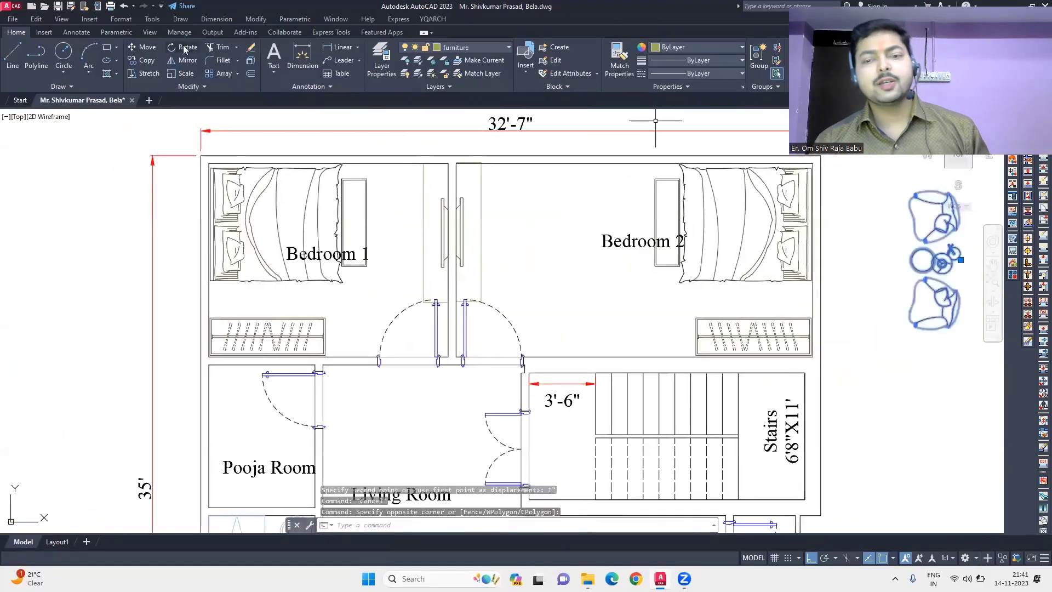
click(183, 47)
click(961, 260)
click(959, 203)
- Move the armchairs and round table into Bedroom 2, near the north wall between the TV unit and the bed
click(142, 47)
click(960, 334)
click(580, 334)
click(580, 296)
click(142, 47)
click(567, 341)
click(569, 260)
click(572, 289)
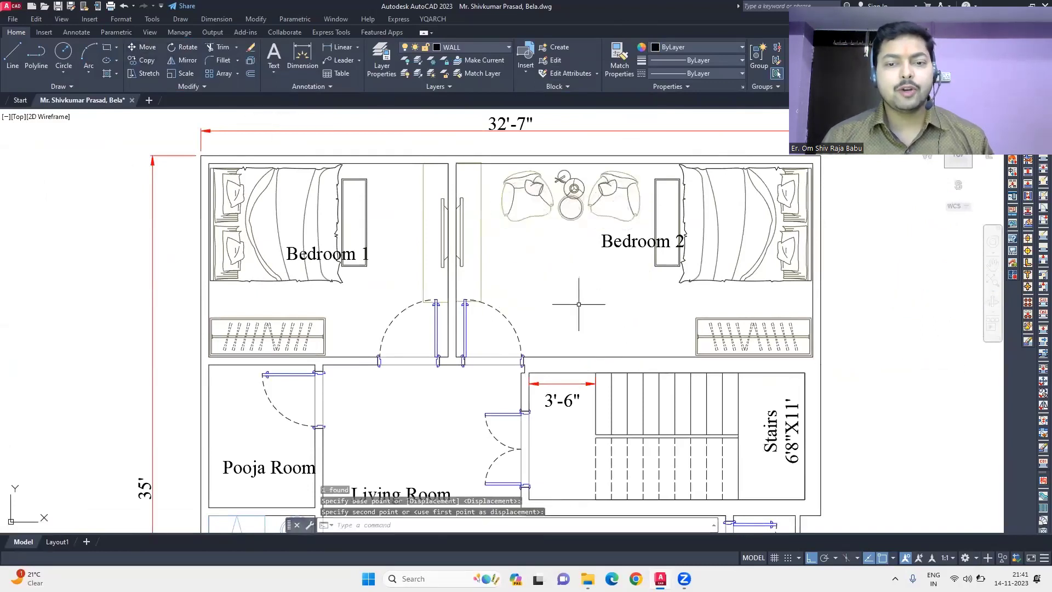
- Arrange a YQArch dining set in the Drawing Room and shift it east toward the east wall
middle_click(579, 304)
middle_click(579, 304)
scroll(611, 434, up, 10)
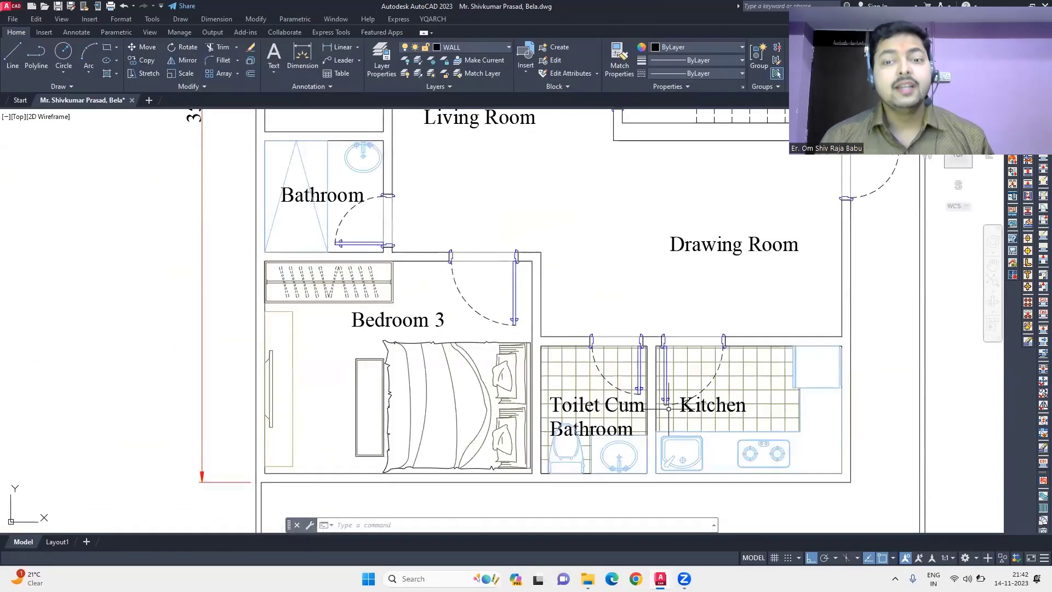
scroll(581, 489, down, 3)
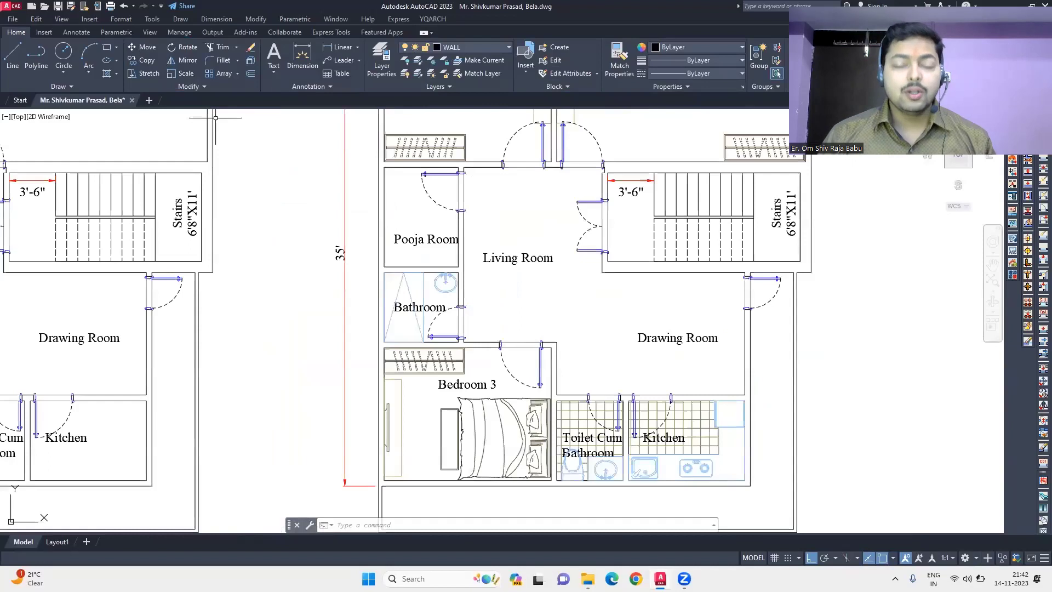
click(744, 395)
click(602, 272)
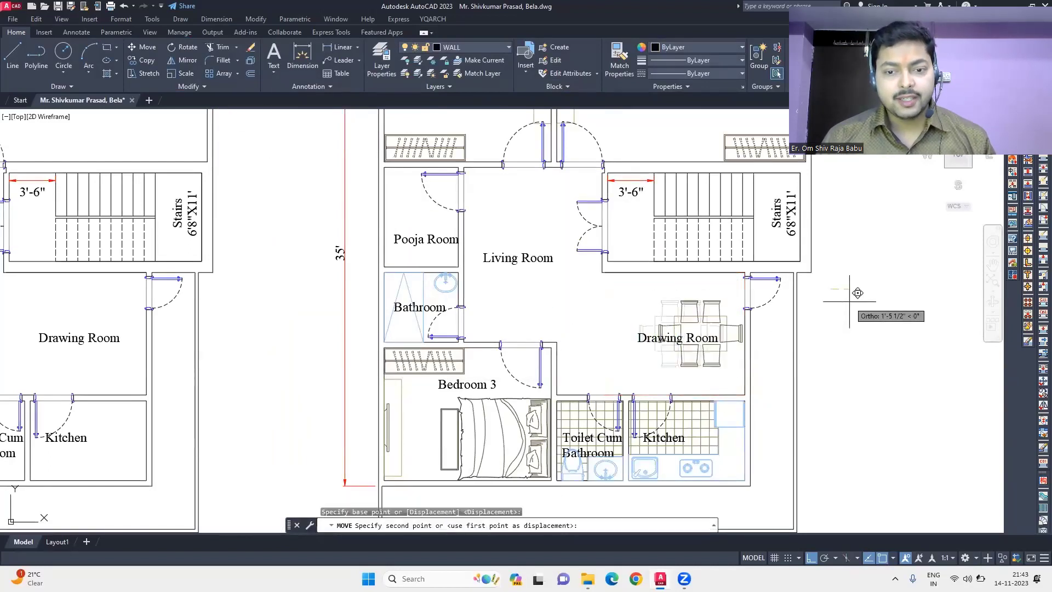
key(Escape)
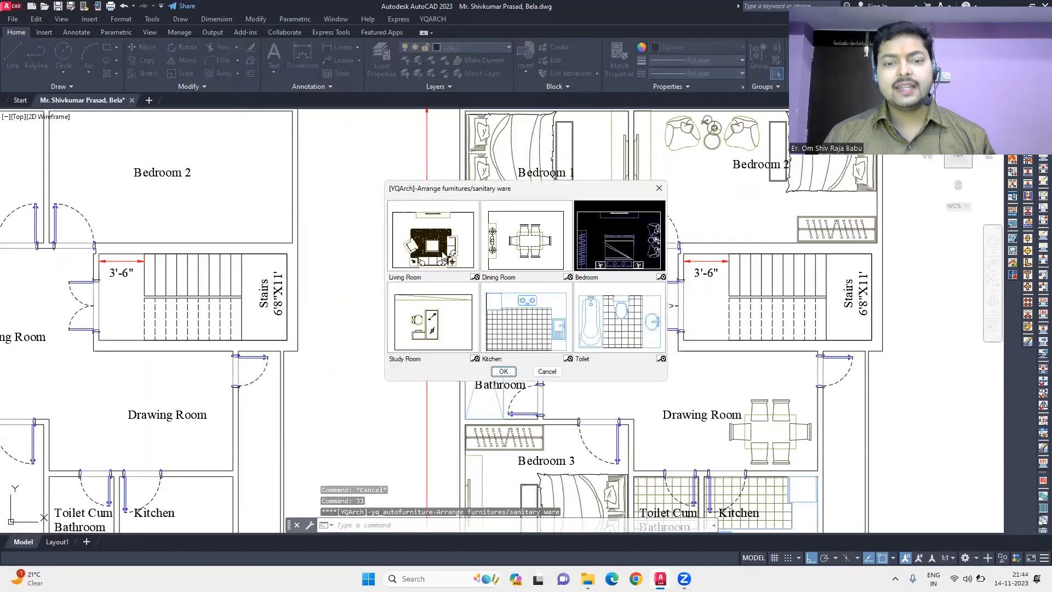
- Try a YQArch living-room furniture arrangement across the Living Room between its opposite corners
click(541, 415)
click(678, 248)
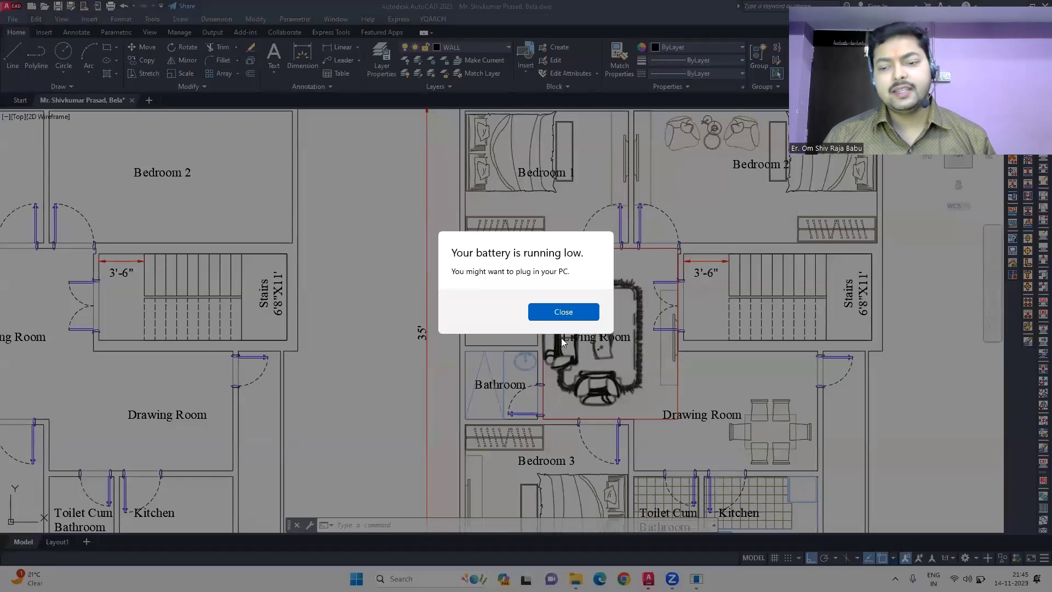
key(Return)
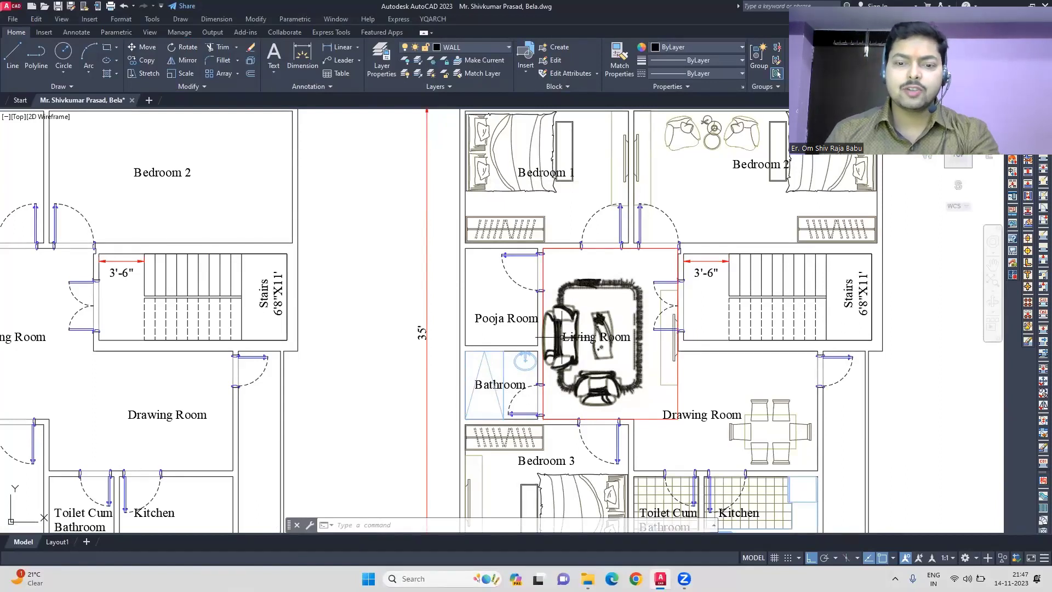
- Undo the sofa arrangement in the Living Room
key(ctrl+z)
key(ctrl+z)
key(ctrl+z)
key(ctrl+z)
key(ctrl+z)
key(ctrl+z)
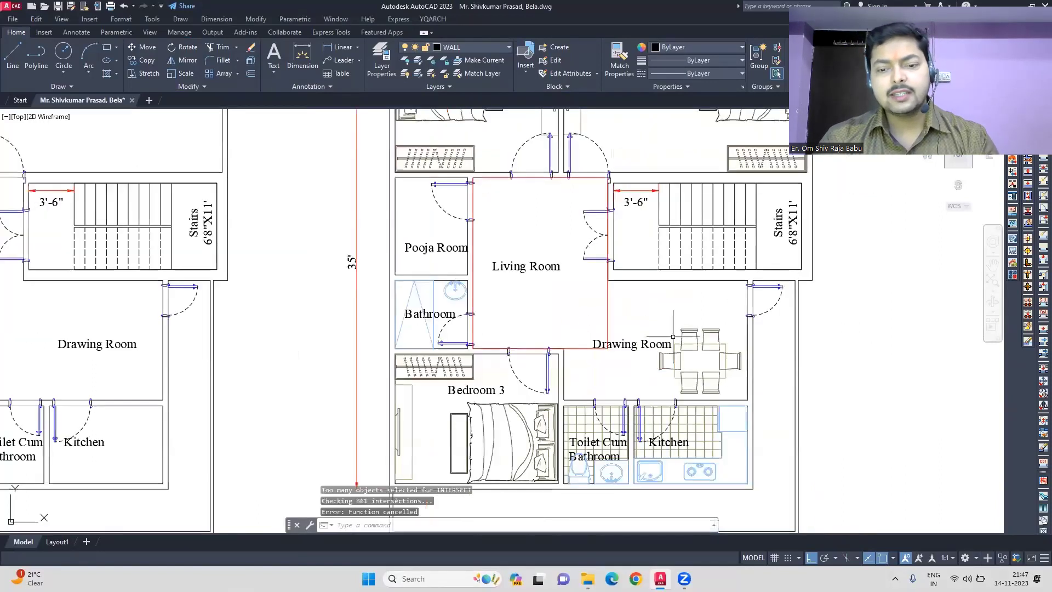
- Arrange a YQArch sofa set with seated people, side table and rug along the Drawing Room's north wall, trying different styles
key(ctrl+z)
key(ctrl+z)
key(ctrl+z)
key(ctrl+z)
key(ctrl+z)
key(ctrl+z)
key(ctrl+z)
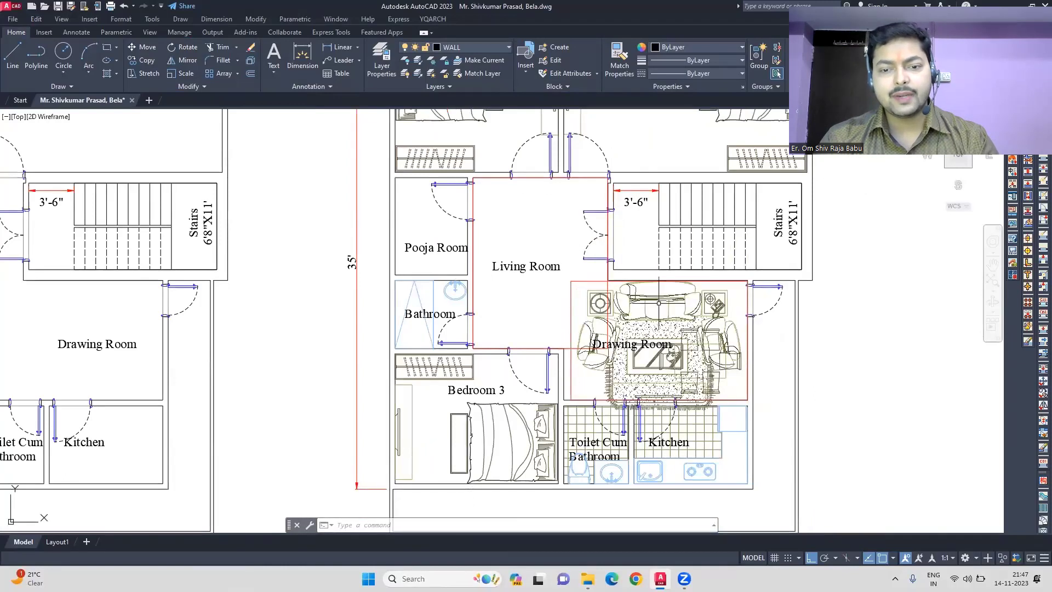
key(ctrl+z)
key(ctrl+z)
key(ctrl+z)
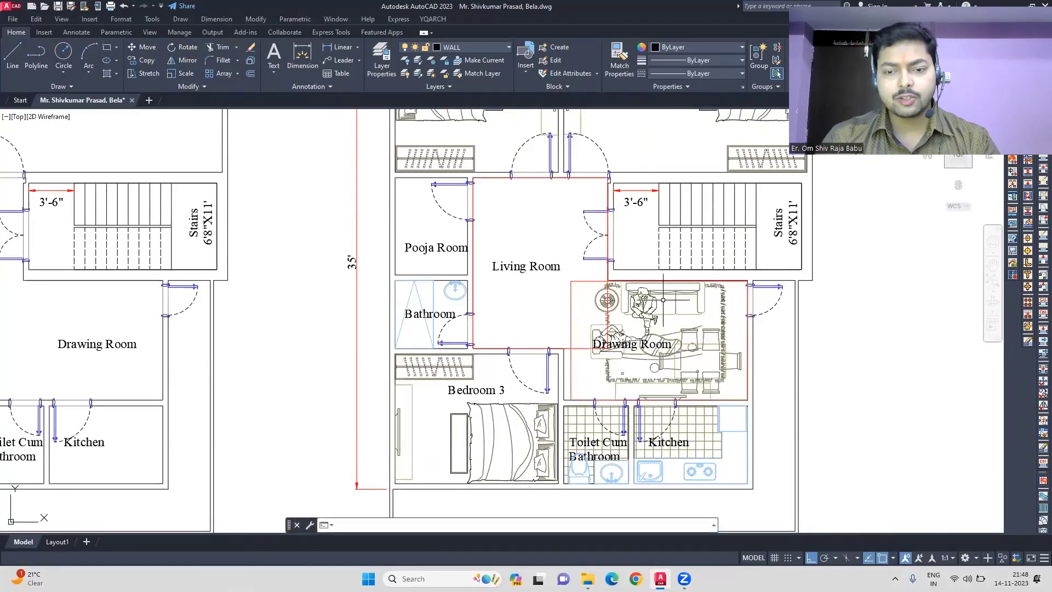
key(ctrl+z)
key(ctrl+z)
key(ctrl+z)
key(ctrl+z)
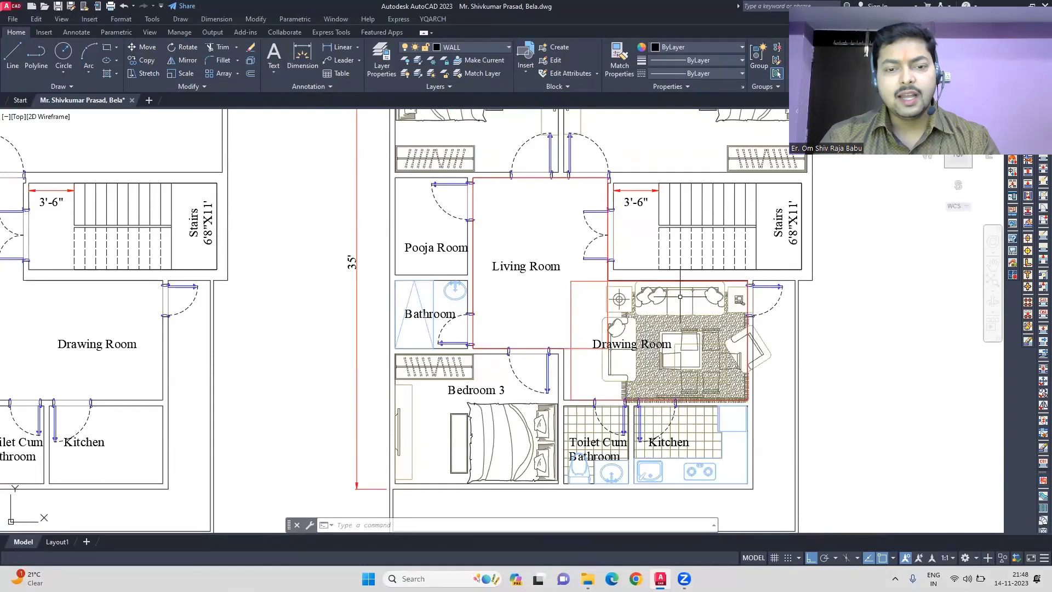
key(ctrl+z)
key(ctrl+z)
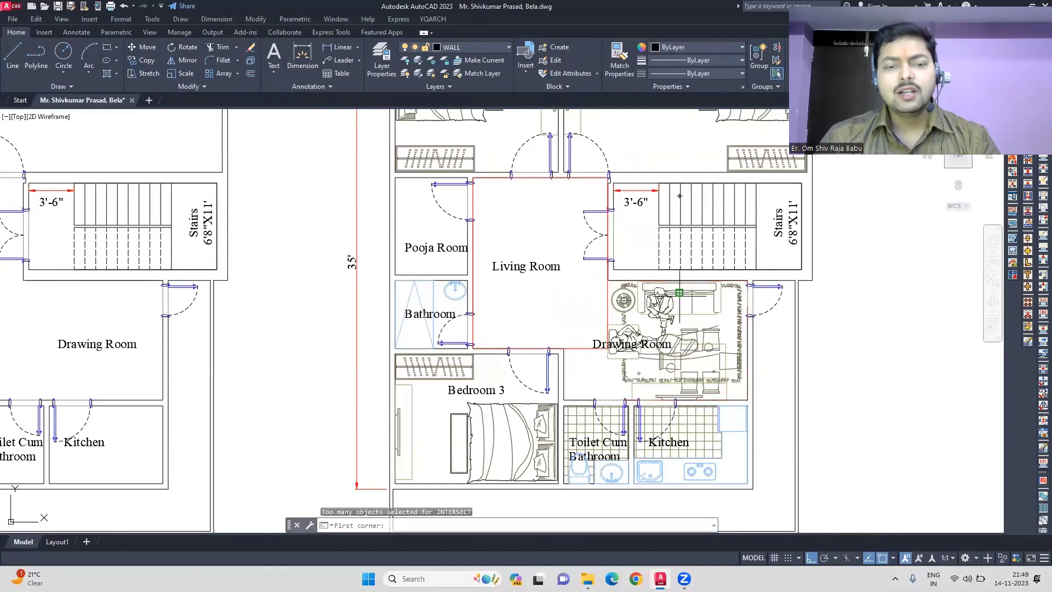
- Move the Drawing Room label west, clear of the sofa set, and remove the overlapping dining set
scroll(690, 394, up, 5)
click(463, 267)
text(m)
key(Return)
middle_drag(291, 155, 288, 178)
click(574, 268)
click(376, 263)
- Open the Drawing Room sofa set block in the Block Editor
click(607, 330)
click(549, 307)
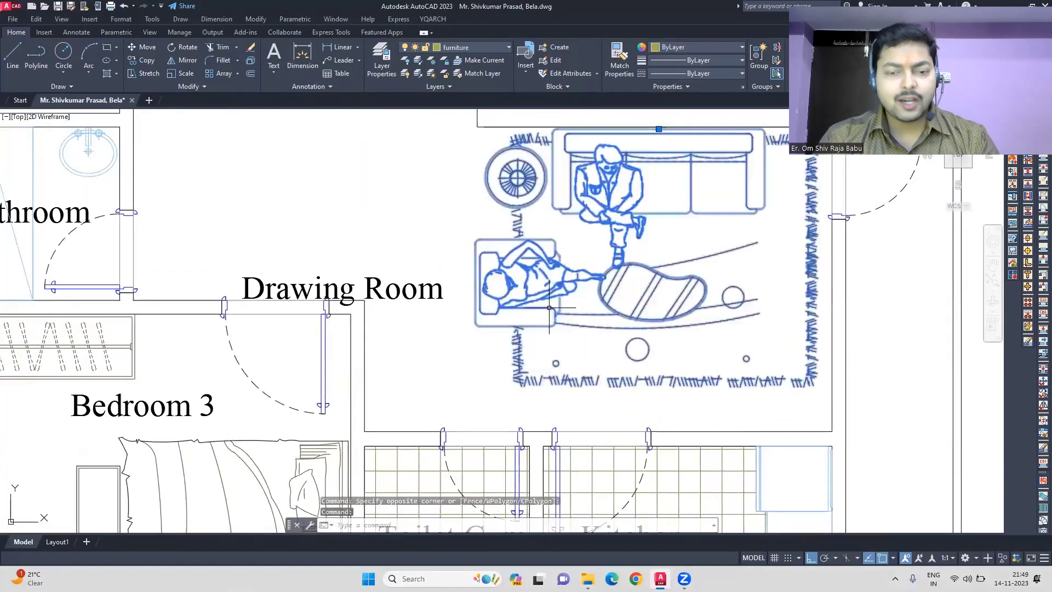
double_click(549, 307)
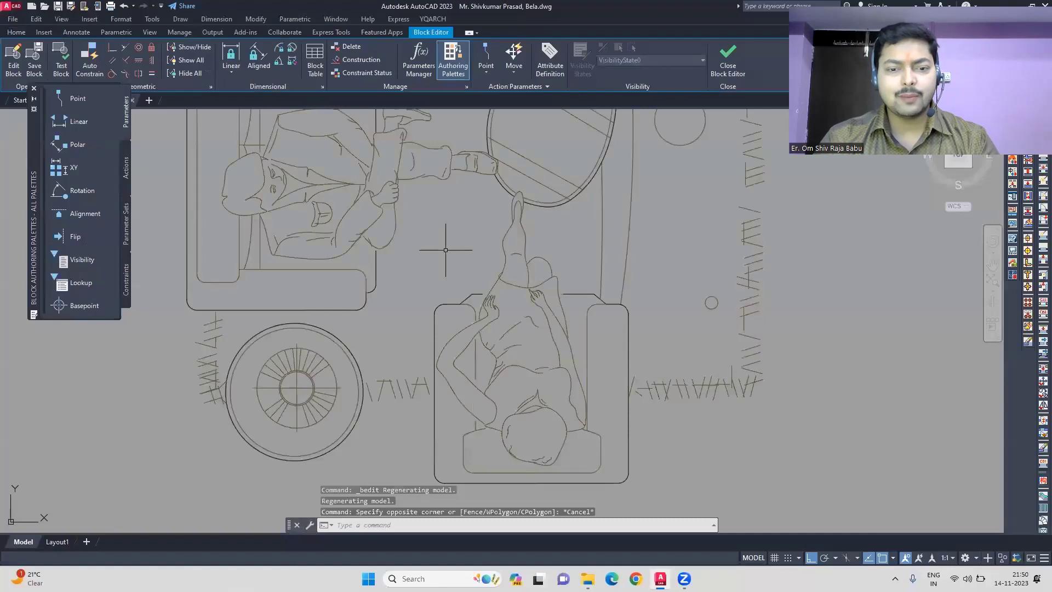
scroll(630, 439, down, 5)
click(624, 445)
click(562, 395)
click(16, 32)
click(183, 60)
click(457, 296)
key(Escape)
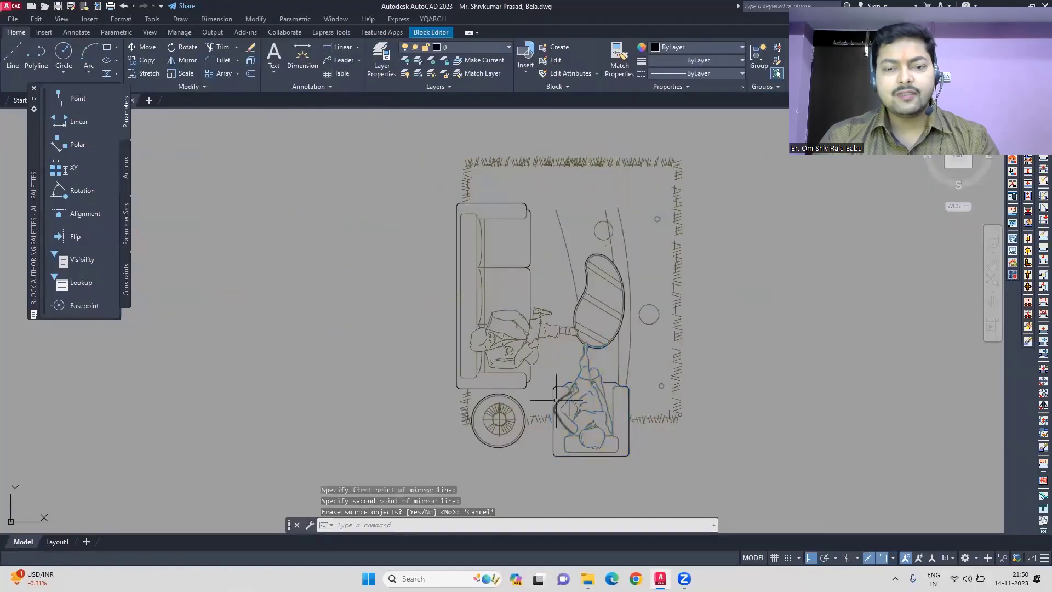
- Draw two vertical guide lines from the armchair's sides across to the opposite edge of the rug
scroll(578, 345, up, 2)
middle_drag(569, 363, 567, 349)
scroll(540, 406, down, 2)
text(l)
click(536, 406)
click(536, 131)
key(Return)
key(Return)
click(611, 454)
click(611, 135)
key(Escape)
- Delete the rug fringe strokes between the two guide lines
scroll(566, 141, up, 5)
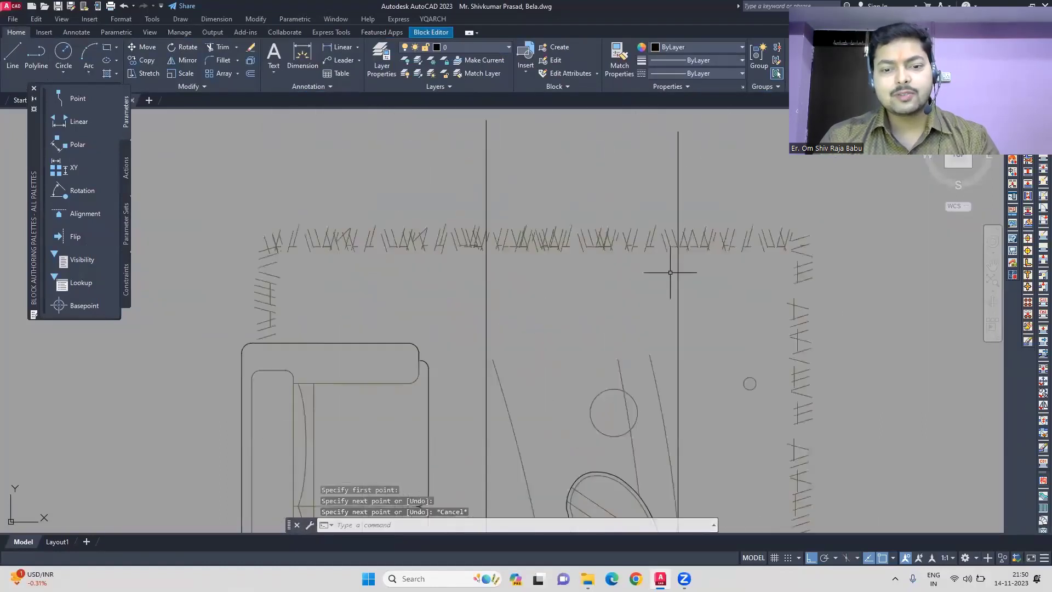
click(648, 234)
key(Delete)
- Mirror the armchair with its seated figure to the opposite rug edge, keeping the source objects, and delete the guide lines
middle_drag(548, 493, 521, 376)
click(477, 148)
click(704, 456)
scroll(601, 277, up, 4)
shift+click(608, 285)
scroll(601, 277, down, 7)
click(183, 60)
click(507, 319)
click(472, 525)
key(Delete)
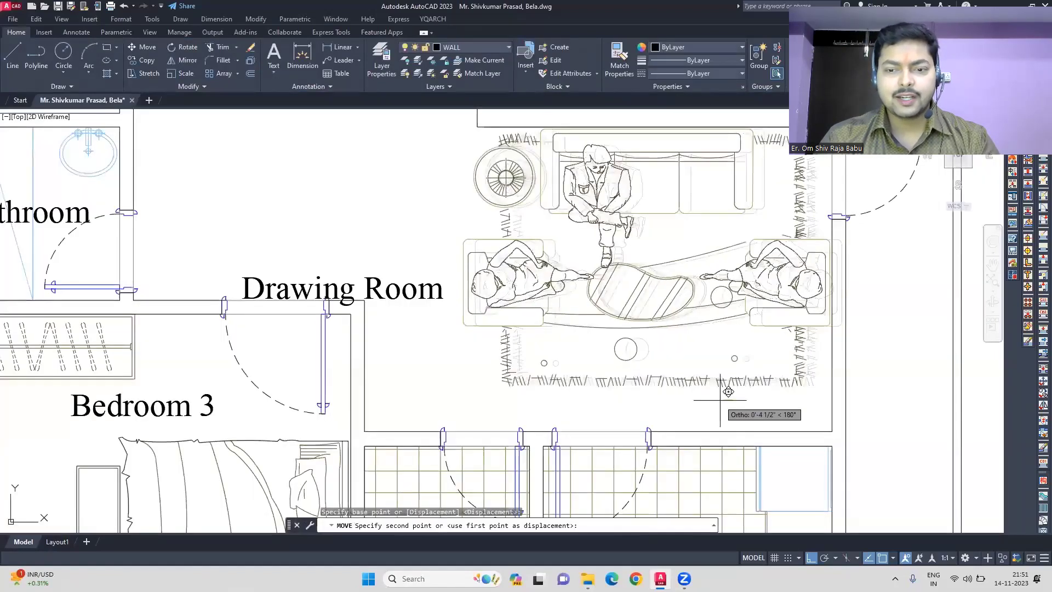
- Move the edited sofa set about 4 1/2" west within the Drawing Room
click(719, 400)
middle_drag(866, 222, 810, 219)
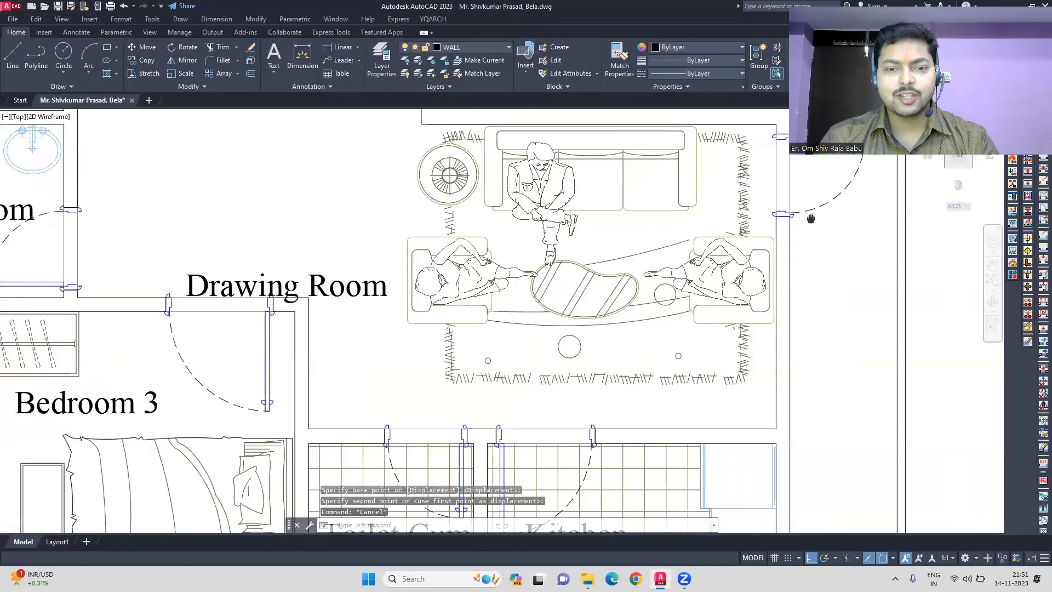
scroll(786, 264, down, 3)
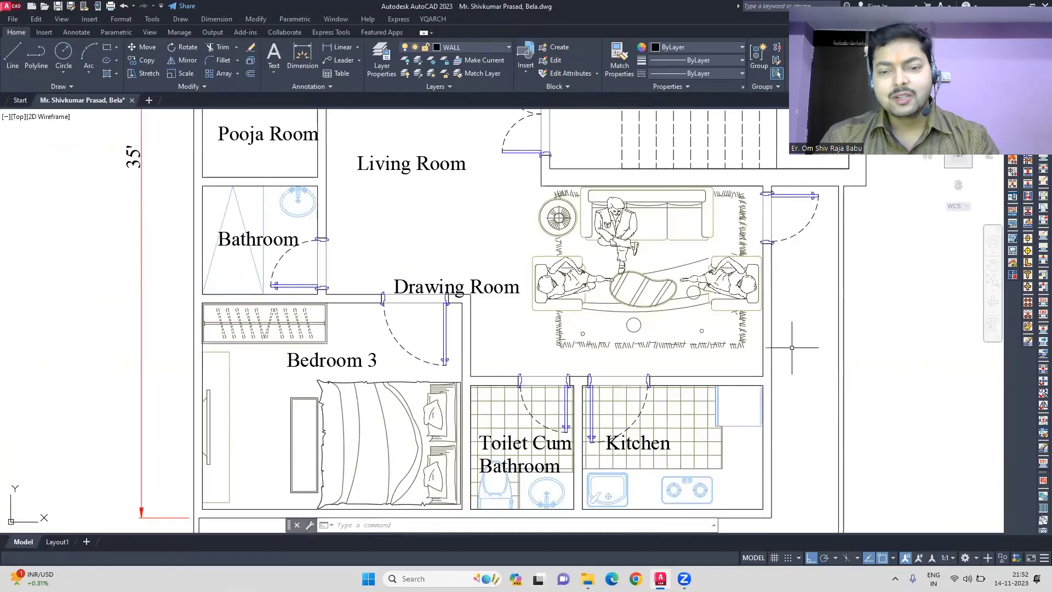
scroll(792, 348, up, 2)
scroll(637, 287, down, 2)
scroll(723, 326, up, 2)
text(dim)
key(Return)
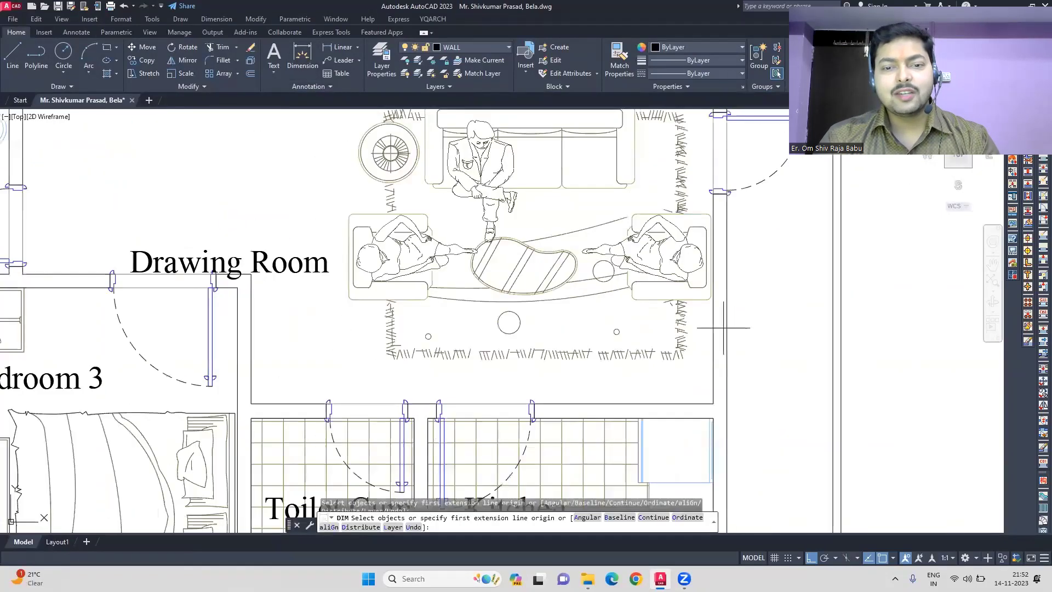
click(716, 326)
key(Escape)
- Stretch the Drawing Room's east door south along the wall, toward the room's southeast corner
scroll(737, 314, down, 2)
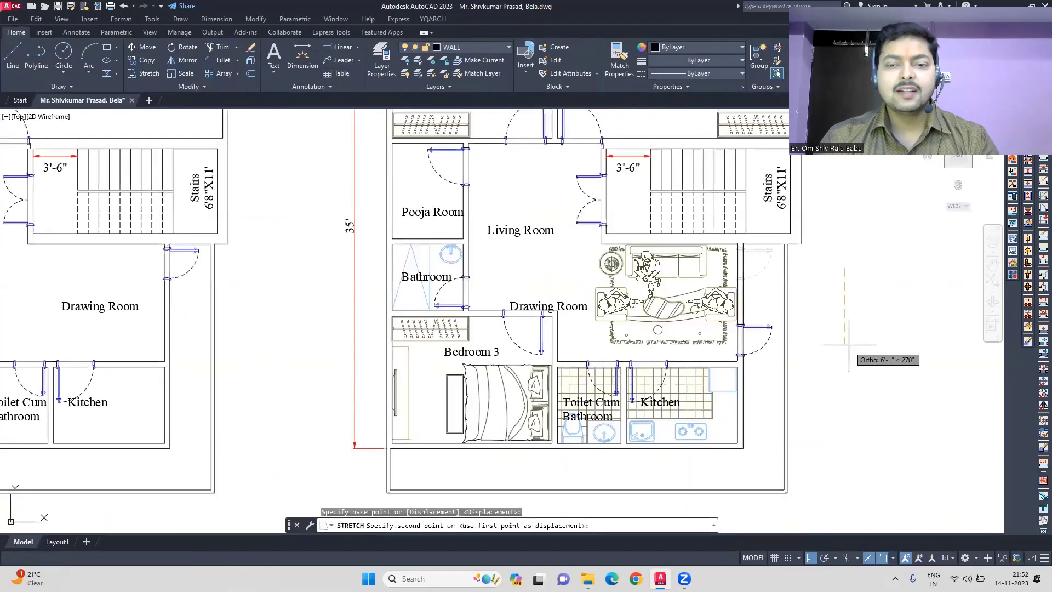
scroll(756, 395, up, 4)
scroll(735, 184, up, 2)
- Mirror the Drawing Room's east door so it hinges at the south jamb and swings into the room, erasing the source objects
click(761, 201)
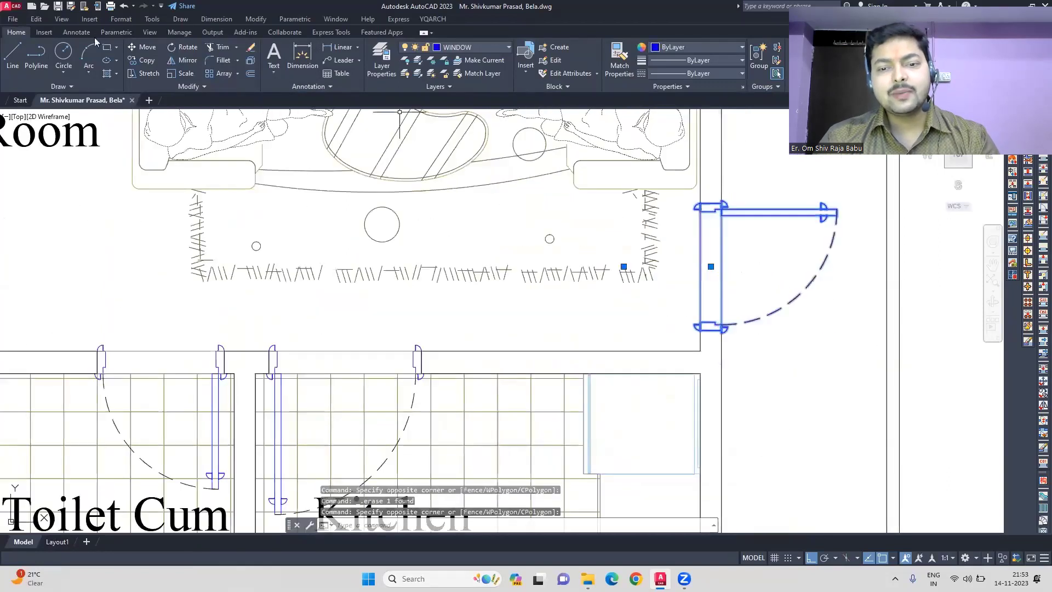
click(187, 60)
click(188, 60)
key(Escape)
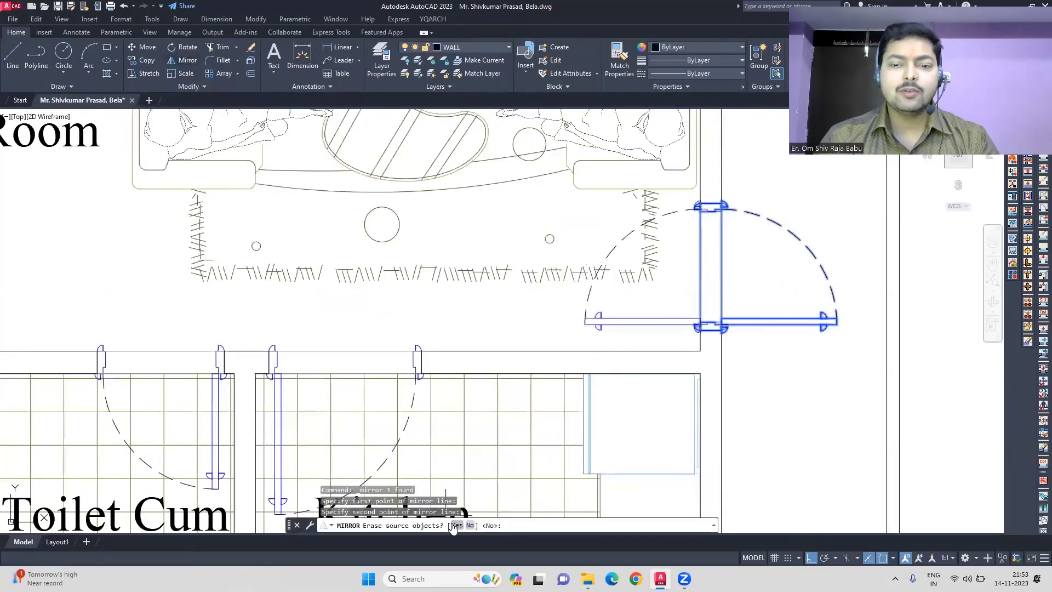
key(Escape)
- Lighten the floor-tile hatches in the Toilet Cum Bathroom and Kitchen to grey, and shift the Kitchen label slightly up
scroll(850, 300, down, 3)
scroll(791, 342, up, 1)
scroll(791, 341, down, 2)
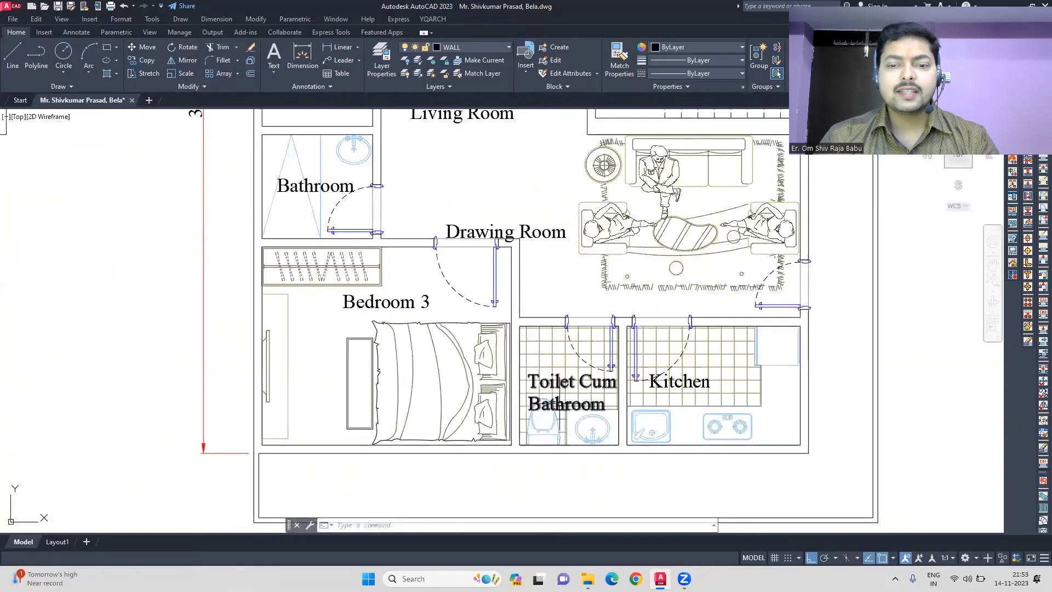
scroll(581, 372, up, 2)
click(576, 372)
click(323, 60)
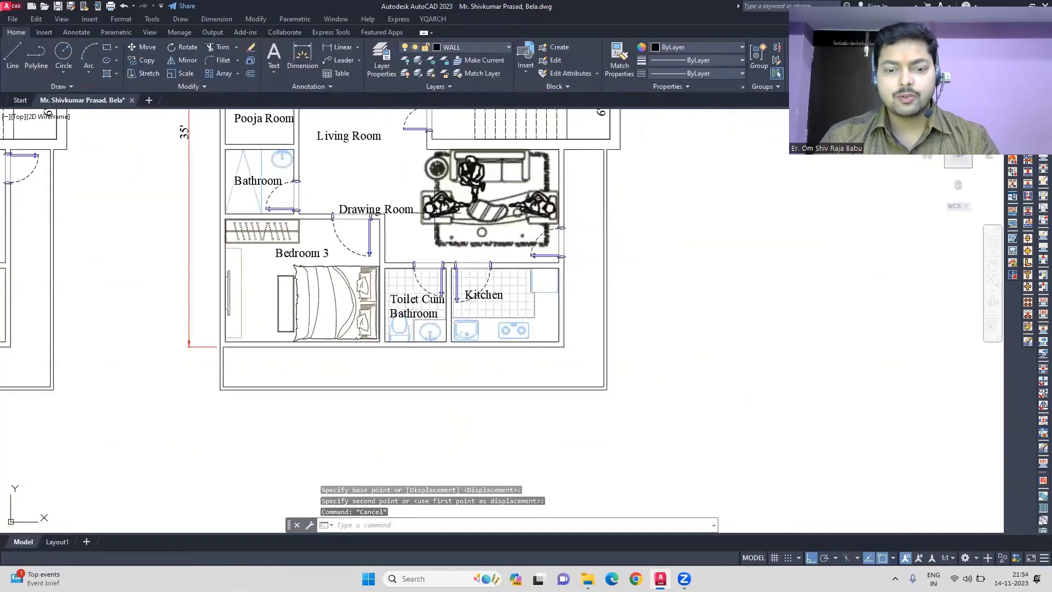
- Set the YQArch window tool to mode 10 with a bay cantilever of 6 and a hole width of 48
middle_drag(621, 295, 691, 430)
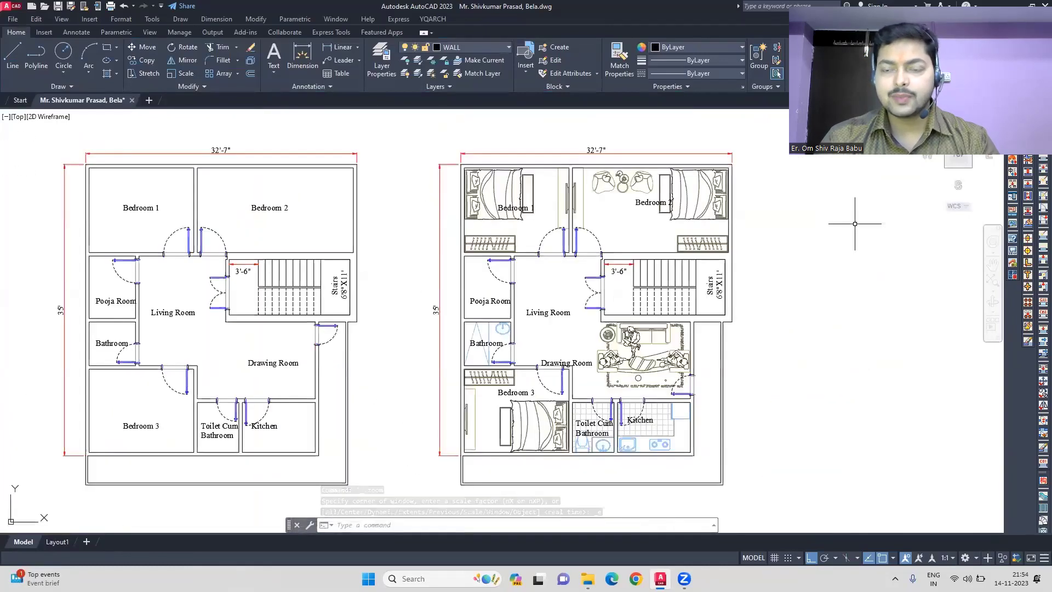
text(s)
key(Return)
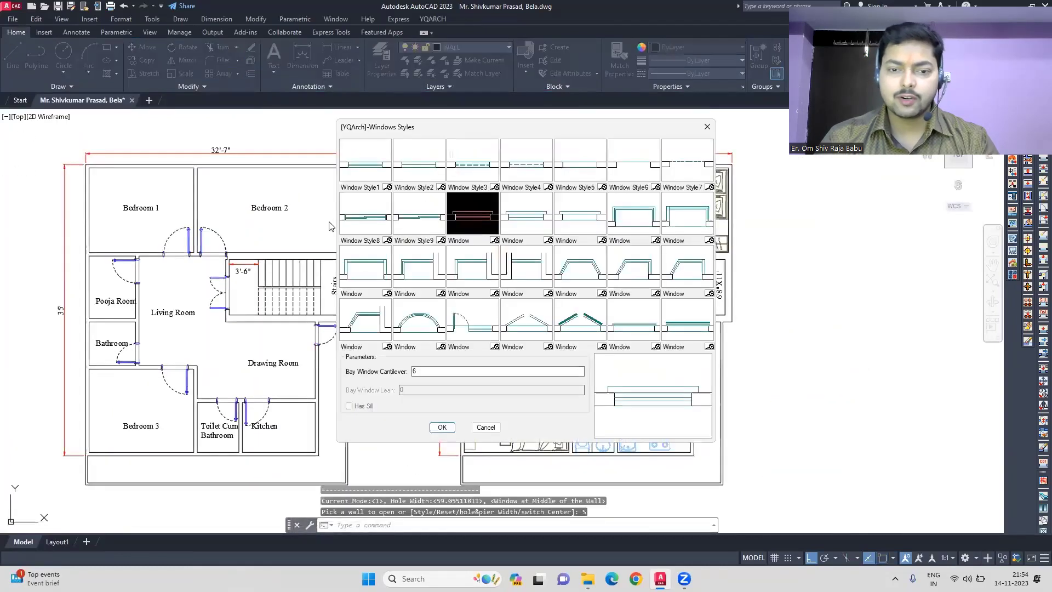
click(442, 428)
click(519, 531)
text(48)
click(502, 391)
scroll(521, 140, up, 5)
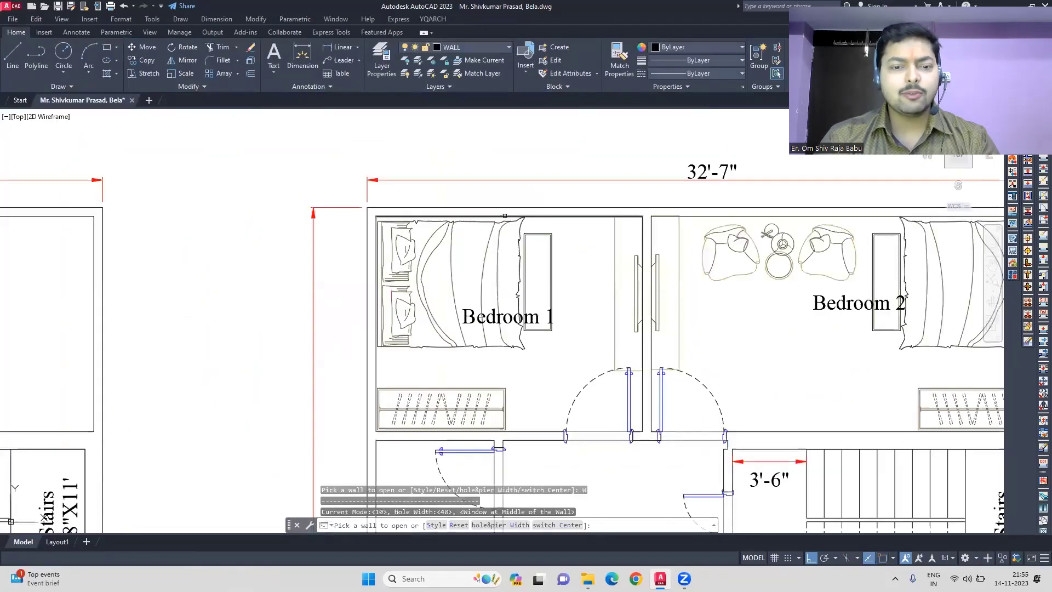
- Place 48-inch windows in the north walls of Bedroom 1 and Bedroom 2 on the furnished plan, projecting outward
click(520, 213)
click(524, 153)
middle_drag(729, 159, 523, 190)
click(630, 240)
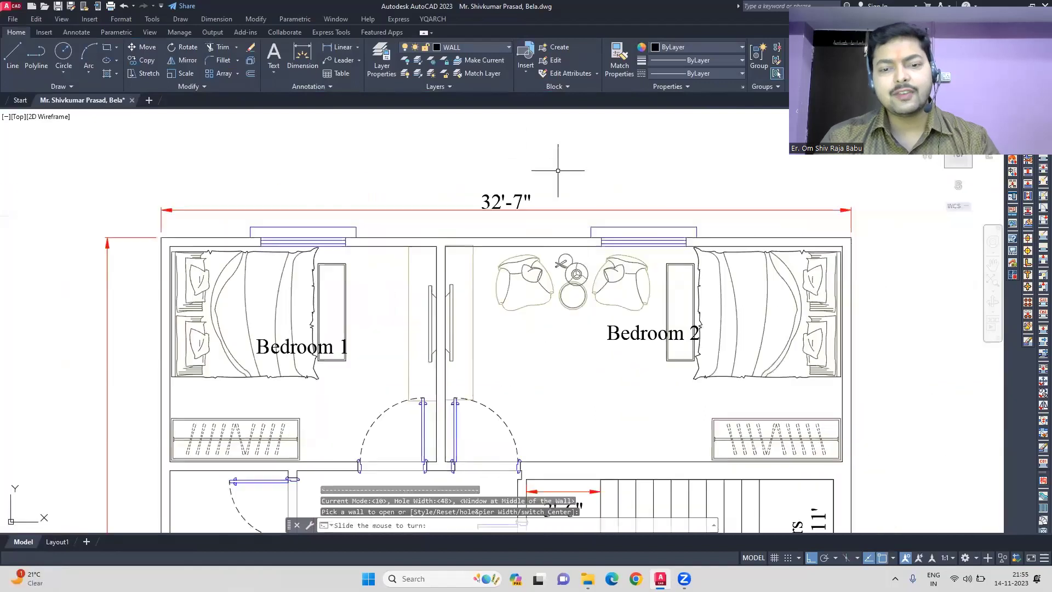
click(559, 171)
key(Escape)
- Stretch the Kitchen counter outline by 0.5 at its wall edges to separate it from the wall lines
middle_drag(618, 363, 620, 241)
scroll(329, 405, down, 2)
middle_drag(329, 405, 429, 147)
scroll(623, 439, up, 2)
scroll(635, 434, up, 2)
click(699, 329)
click(662, 376)
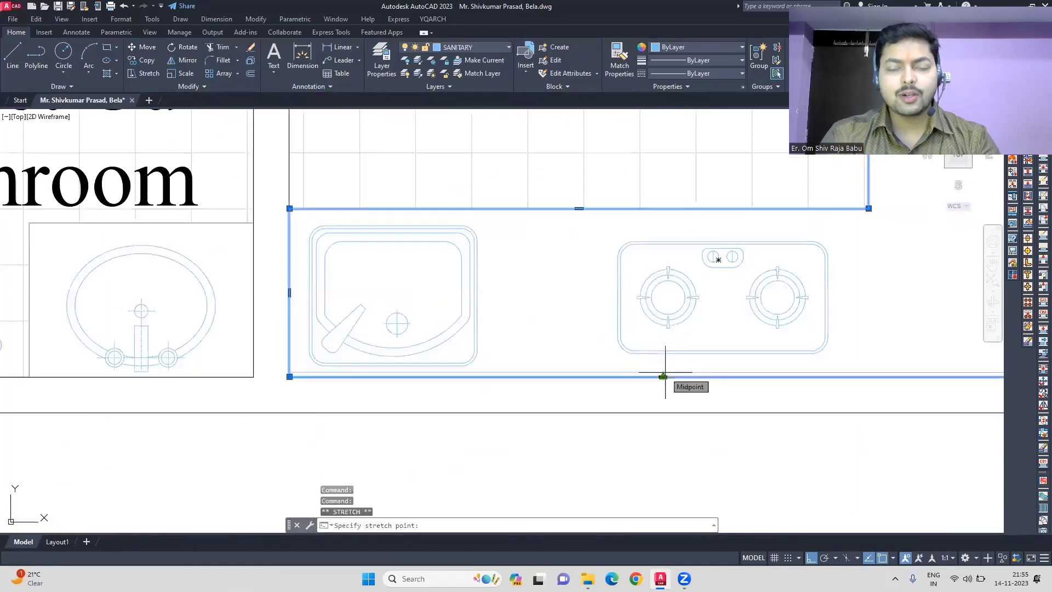
text(0.5)
key(Return)
click(464, 315)
text(0.5)
key(Return)
scroll(721, 439, down, 2)
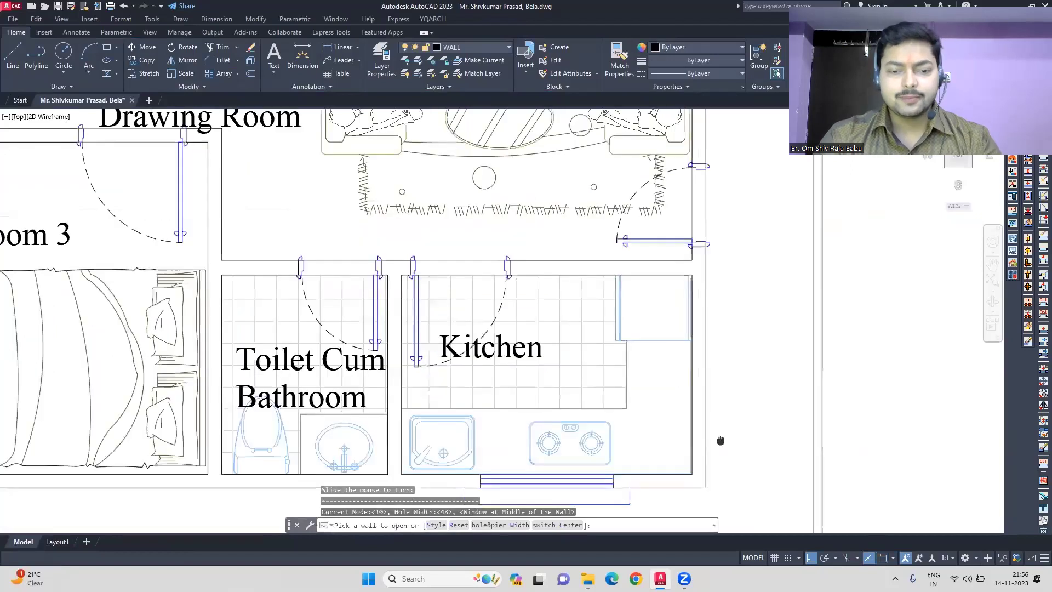
- Place 48-inch projecting windows in the Kitchen's south and east walls, the Drawing Room's east wall and Bedroom 3's south wall
scroll(721, 276, down, 2)
scroll(721, 277, down, 2)
scroll(608, 266, up, 3)
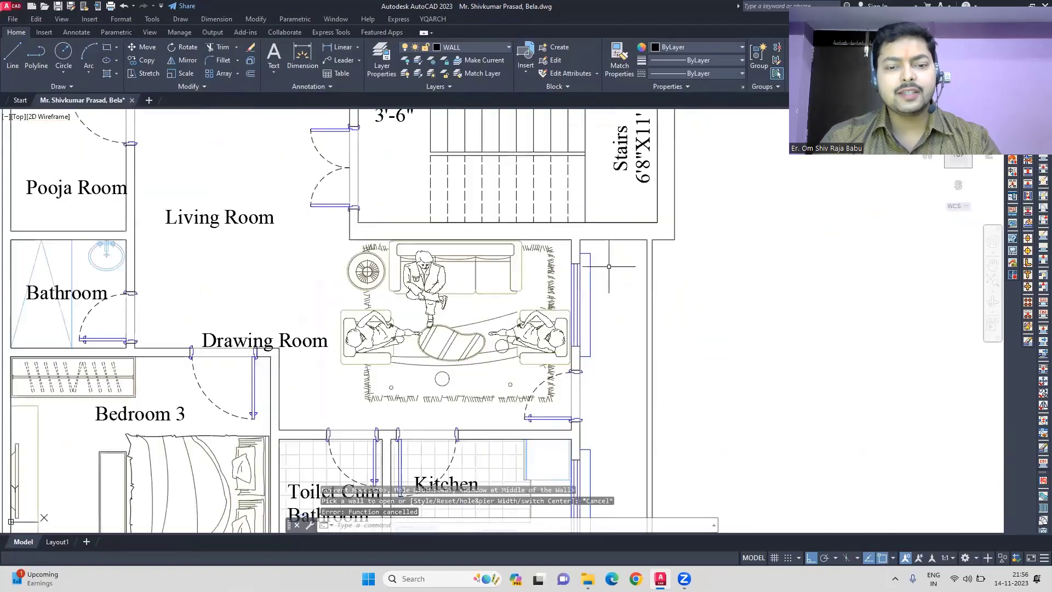
scroll(609, 267, down, 3)
scroll(415, 386, up, 5)
key(space)
click(432, 357)
key(Escape)
scroll(432, 359, down, 4)
middle_drag(484, 413, 493, 446)
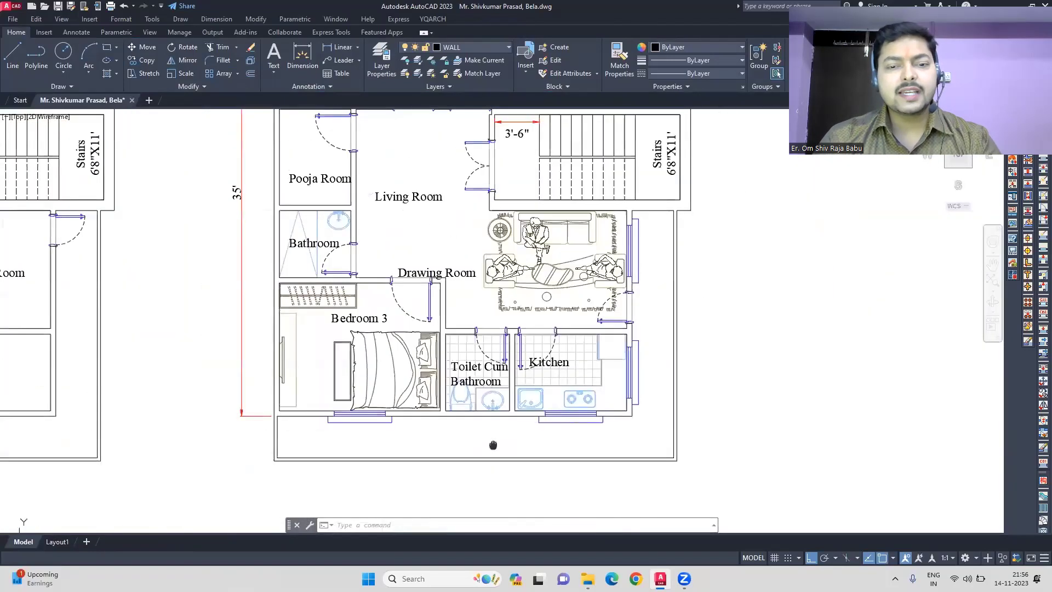
- Place 24-inch flush windows in the Toilet Cum Bathroom's south wall and the east walls of the Bathroom and Pooja Room
scroll(492, 441, up, 2)
text(w)
key(Return)
click(482, 390)
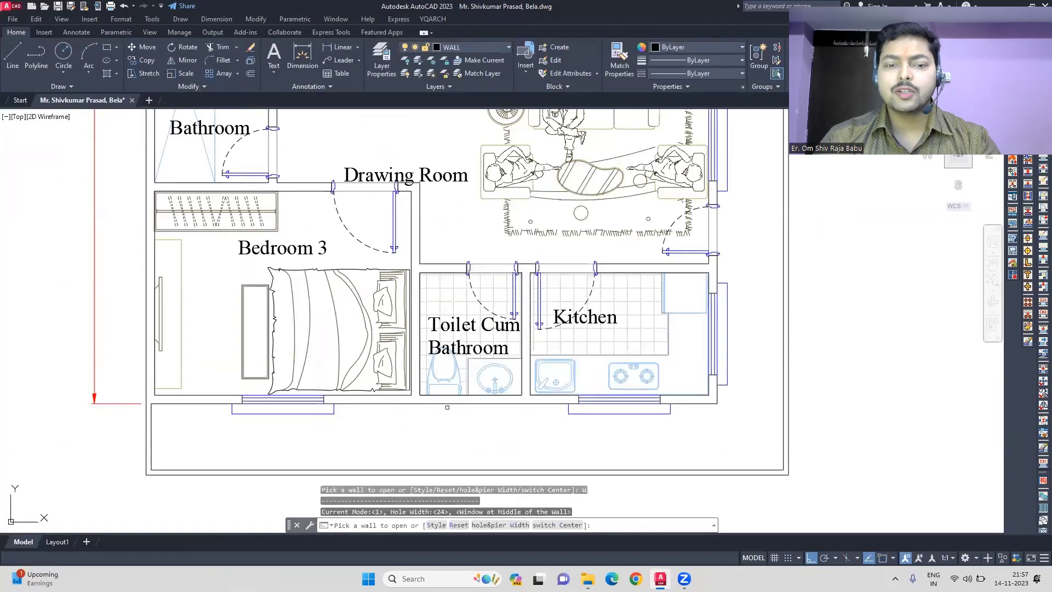
scroll(477, 390, up, 4)
key(Escape)
scroll(477, 390, down, 6)
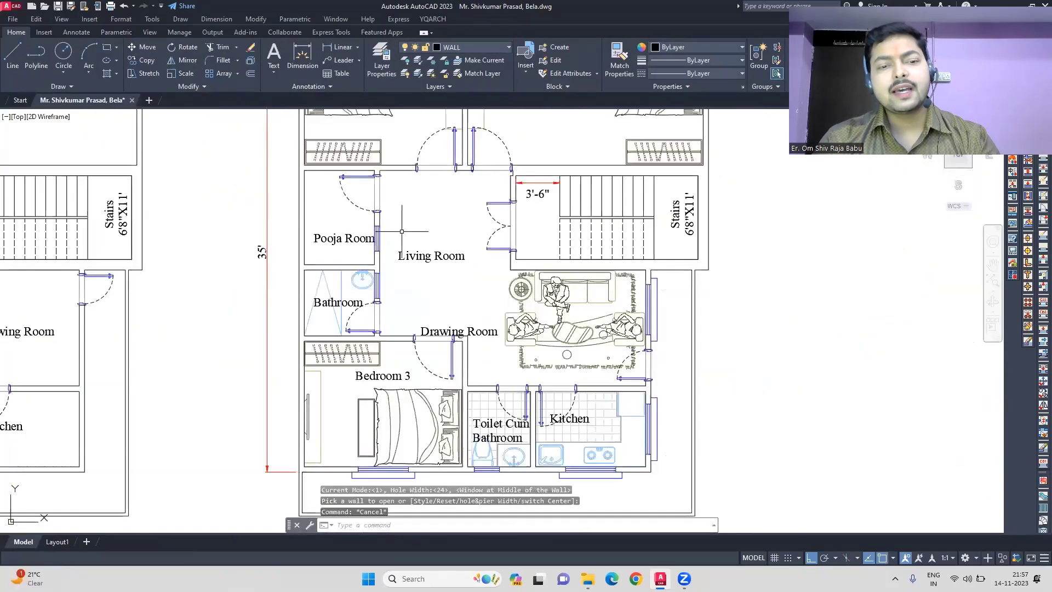
- Place a six-chair dining set in the Living Room, beside the Pooja Room and Bathroom
middle_drag(390, 204, 372, 189)
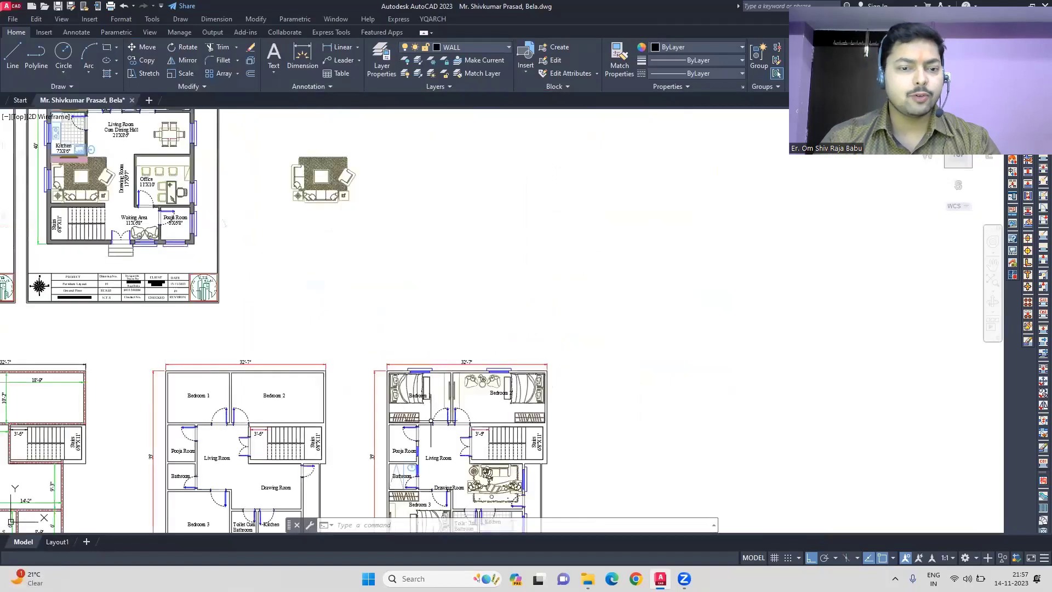
scroll(537, 228, up, 4)
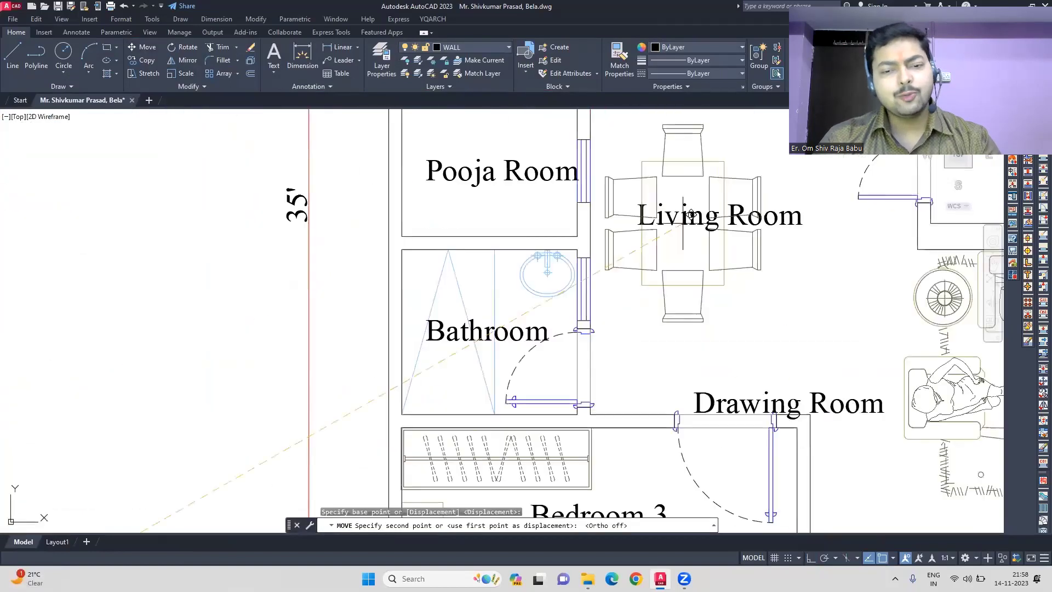
key(Escape)
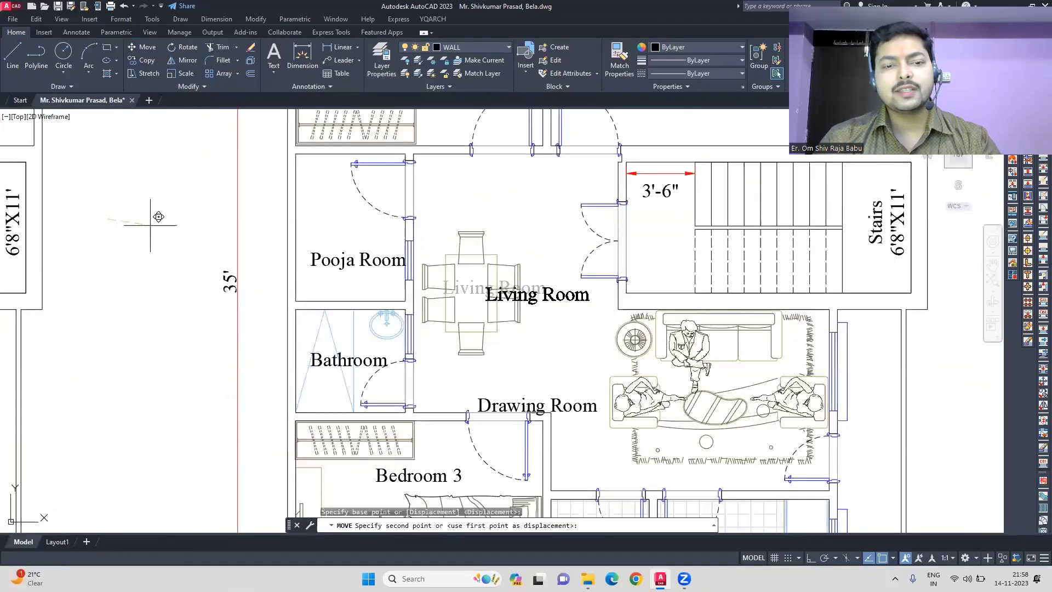
- Move the Living Room, Drawing Room and bedroom labels on the furnished plan clear of the furniture
click(135, 197)
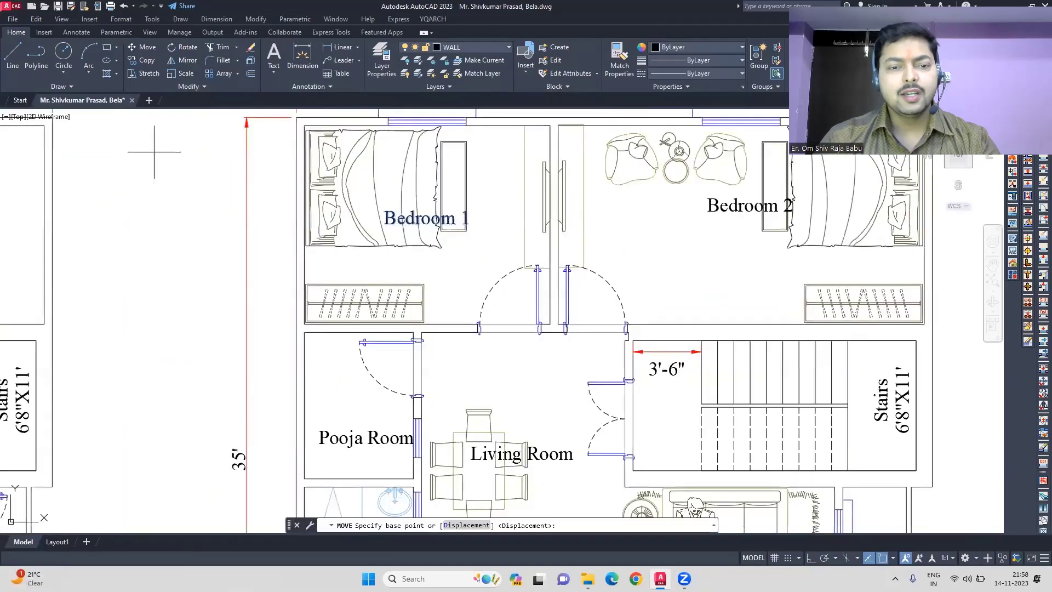
scroll(178, 232, down, 5)
scroll(384, 328, up, 3)
key(Escape)
mouse_move(825, 370)
middle_down()
mouse_move(724, 354)
mouse_move(805, 364)
mouse_move(762, 393)
middle_up()
scroll(724, 354, down, 2)
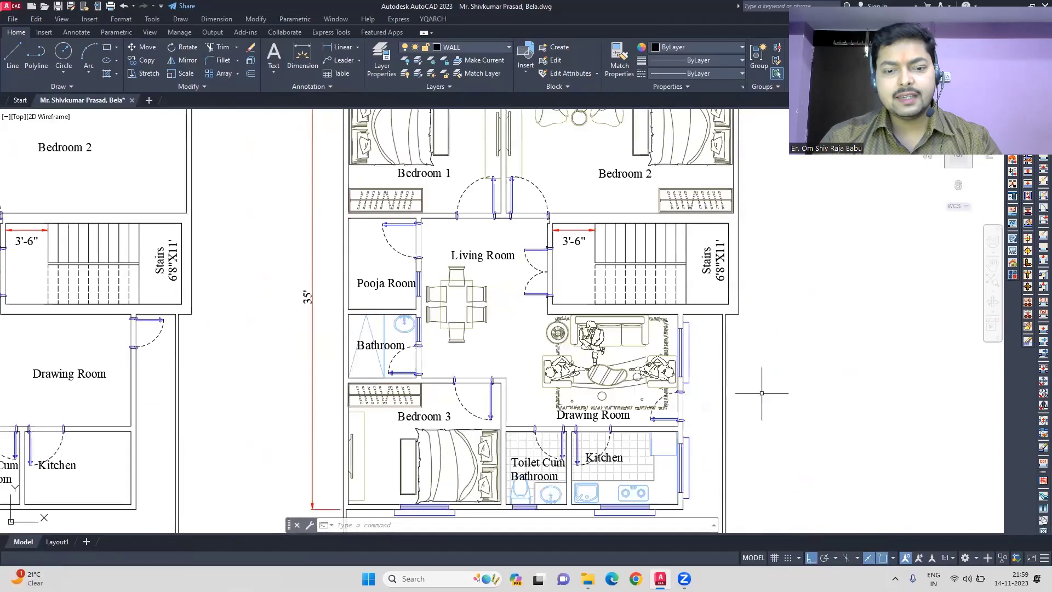
scroll(761, 392, down, 2)
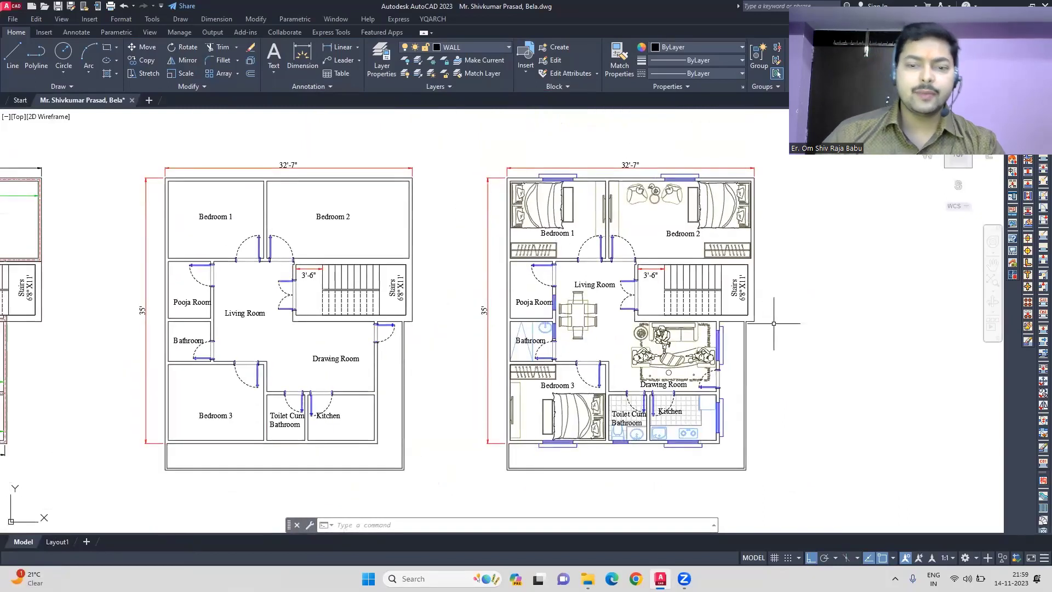
- Add 24-inch flush windows to the Pooja Room, Bathroom and Toilet Cum Bathroom on the labelled plan
text(wd)
key(Return)
key(Return)
key(Escape)
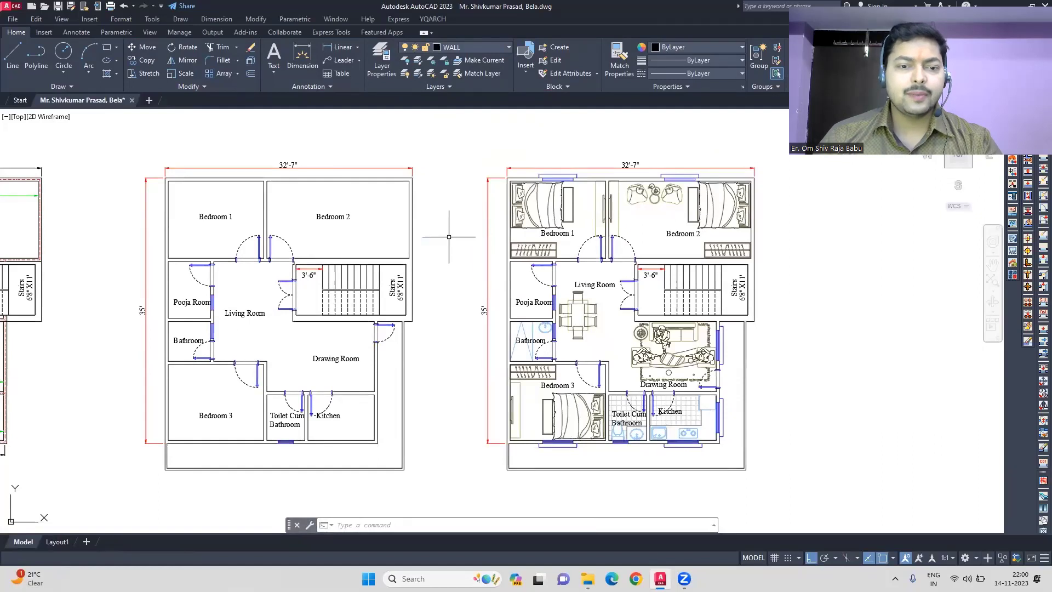
- Add 48-inch projecting windows to the outer walls of the three bedrooms and the Kitchen on the labelled plan
key(Return)
key(Return)
key(Return)
key(Escape)
scroll(372, 338, up, 2)
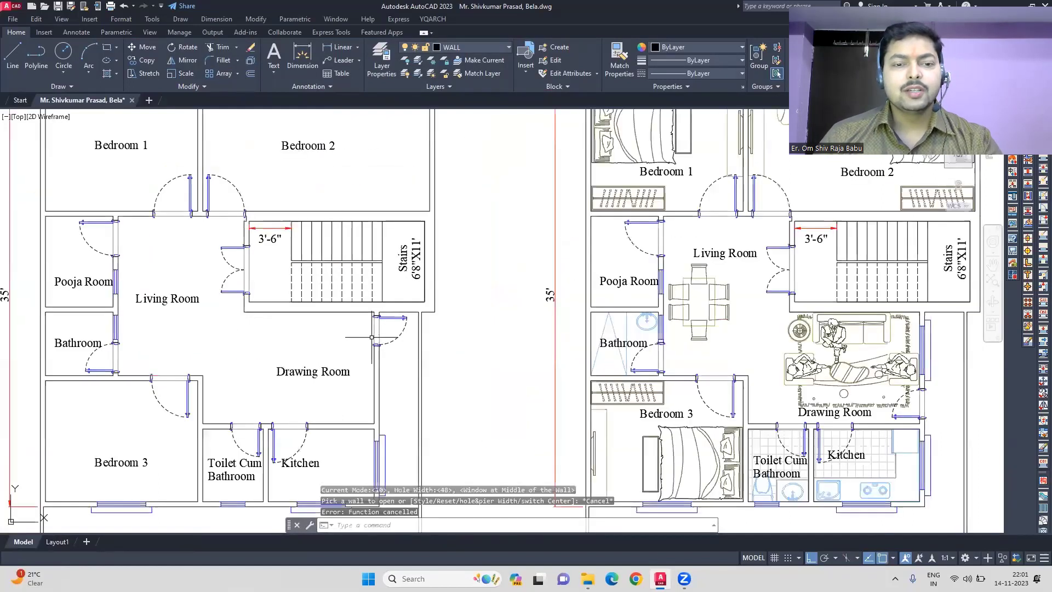
- Erase the Drawing Room's east door on the labelled plan and join the wall lines across its opening
scroll(372, 339, up, 2)
click(381, 384)
right_click(388, 356)
key(Escape)
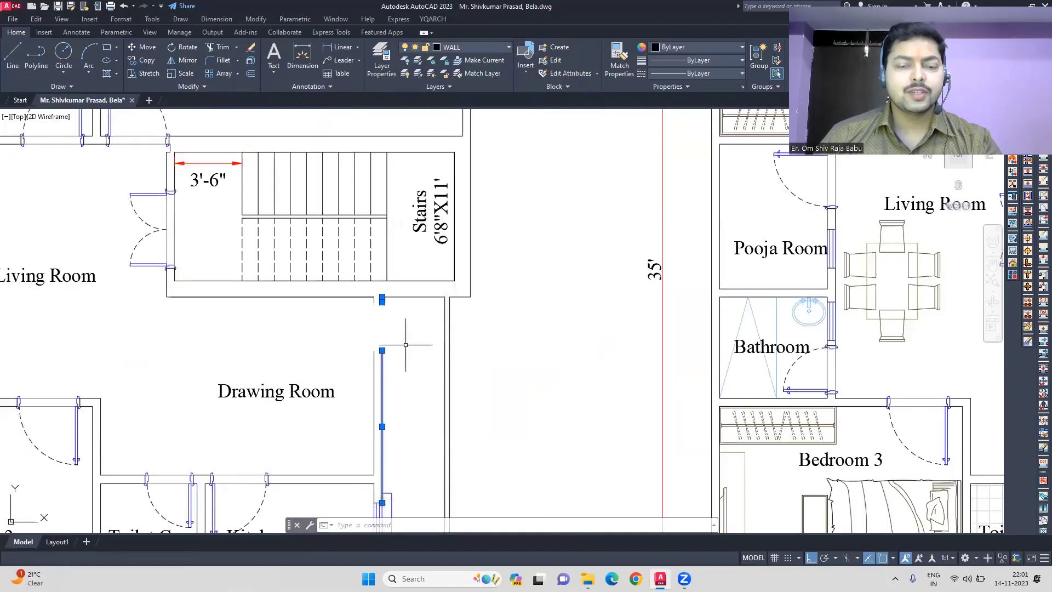
key(Escape)
- Insert an inward-swinging door at the south end of the Drawing Room's east wall and a 48-inch projecting window north of it
key(Return)
text(s)
key(Return)
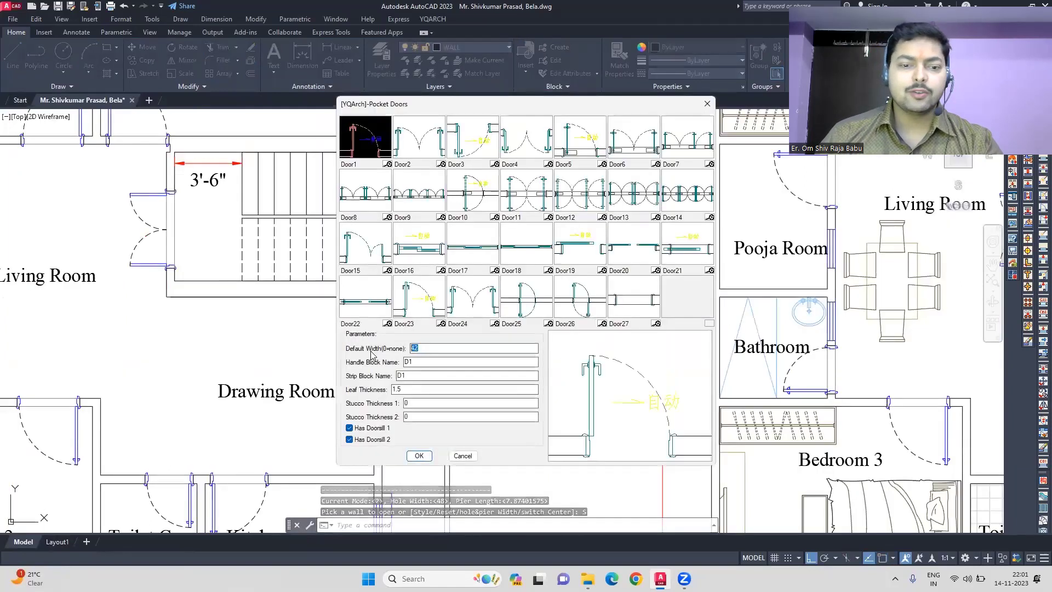
key(Escape)
scroll(371, 354, down, 5)
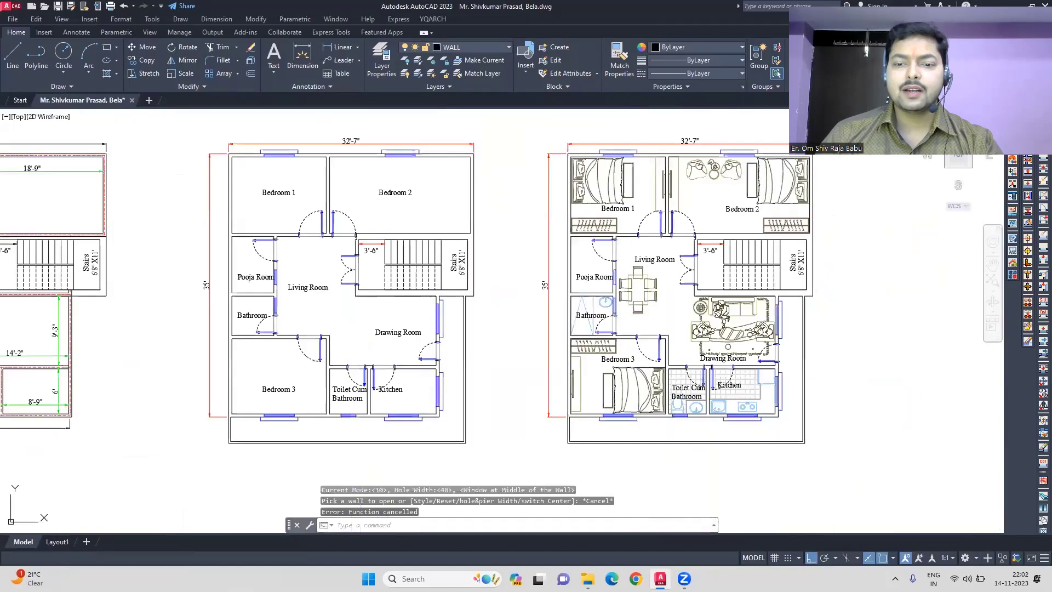
- Wrap the labelled plan's Toilet Cum Bathroom label onto three lines, reposition it and the Kitchen label, and save the drawing
scroll(386, 400, up, 3)
click(289, 404)
click(302, 360)
click(302, 338)
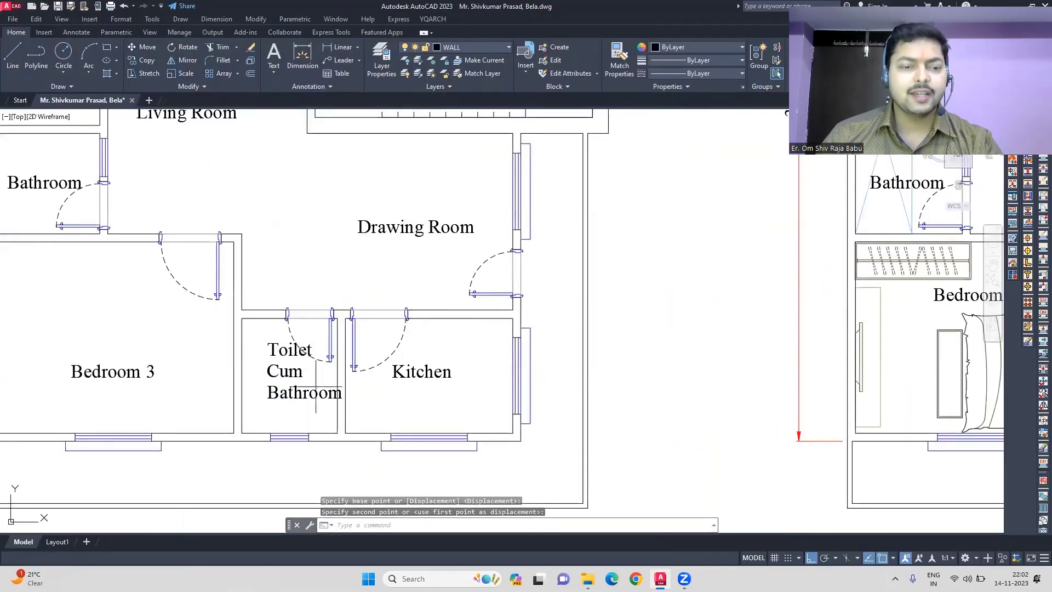
click(302, 338)
click(294, 338)
scroll(245, 200, down, 2)
middle_drag(245, 201, 269, 230)
scroll(269, 230, down, 3)
key(ctrl+s)
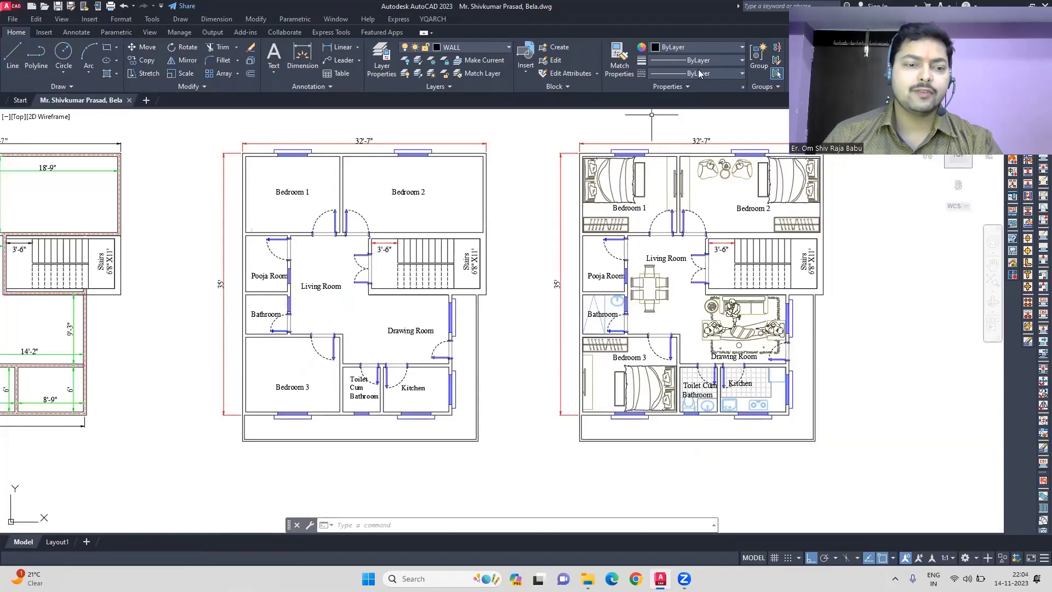
- Fill the walls of the labelled plan and the furnished plan with the YQArch wall-fill command WW
click(955, 330)
click(500, 458)
text(ww)
key(Return)
click(213, 129)
click(505, 464)
key(Return)
key(Return)
click(572, 148)
click(854, 463)
key(Return)
key(Escape)
- Dimension the interior width and depth of Bedroom 1 and Bedroom 2 on the labelled plan with DDWW
text(ddww)
key(Return)
key(Return)
scroll(283, 180, up, 4)
click(214, 144)
key(Return)
key(Return)
click(775, 147)
key(Return)
key(Return)
- Dimension the interior width and depth of the Pooja Room and the Bathroom
click(213, 451)
middle_drag(216, 463, 226, 242)
key(Return)
key(Return)
click(223, 260)
middle_drag(302, 394, 313, 234)
- Dimension the interior width and depth of Bedroom 3, the Toilet Cum Bathroom and the Kitchen
key(Return)
key(Return)
click(237, 370)
key(Return)
key(Return)
click(477, 371)
key(Return)
key(Return)
click(710, 372)
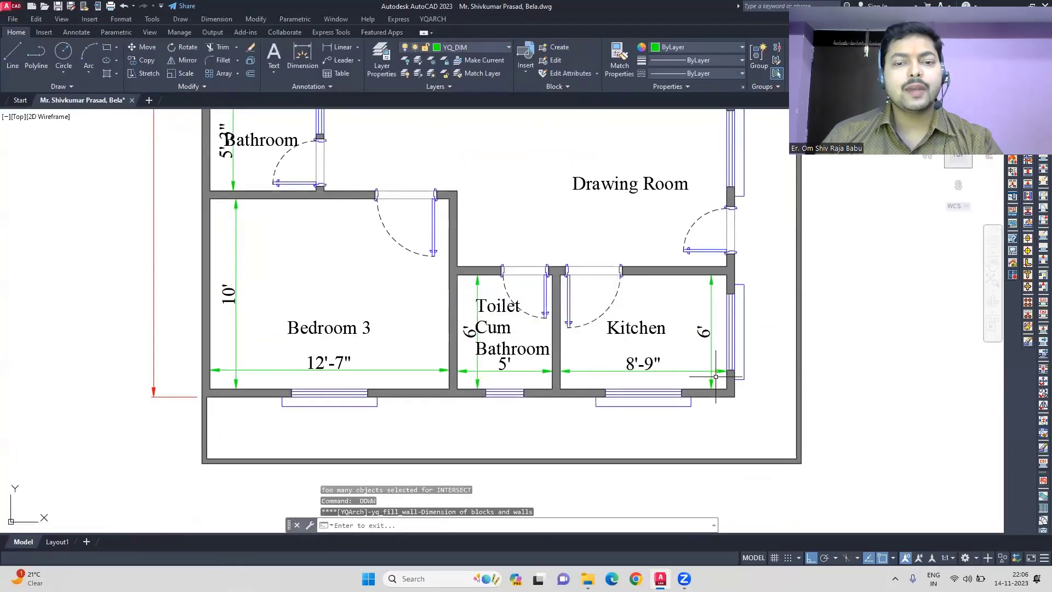
- Dimension the interior width and depth of the Drawing Room and the Living Room
middle_drag(707, 239, 679, 320)
key(Return)
key(Return)
click(680, 318)
key(Return)
key(Return)
middle_drag(340, 209, 360, 350)
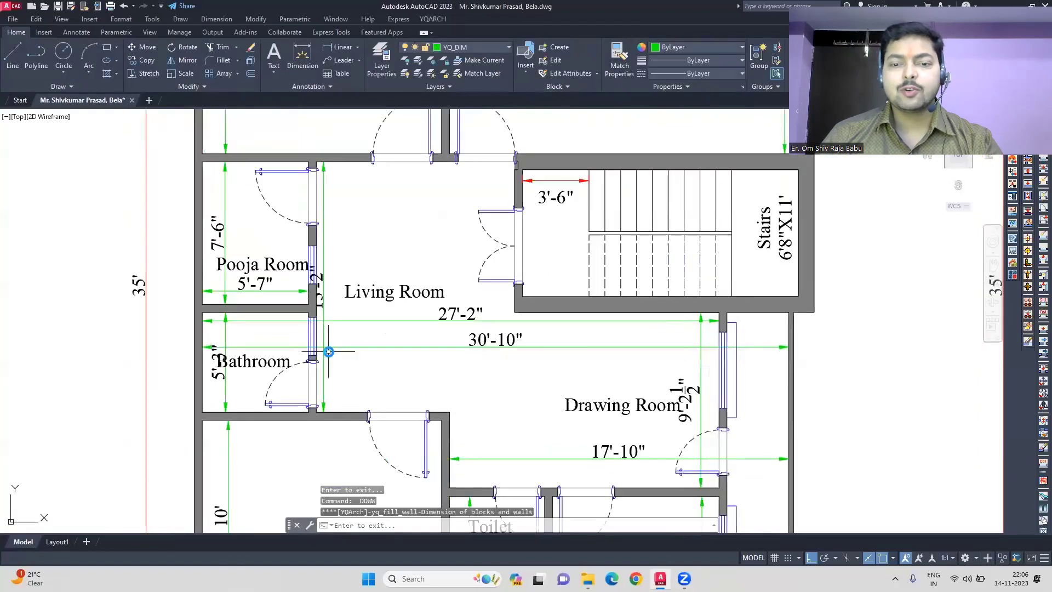
click(340, 297)
key(Escape)
- Move the Living Room's width dimension north toward the bedroom doors and erase the 30'-10" dimension crossing the Drawing Room
click(416, 297)
click(145, 50)
click(384, 296)
click(384, 185)
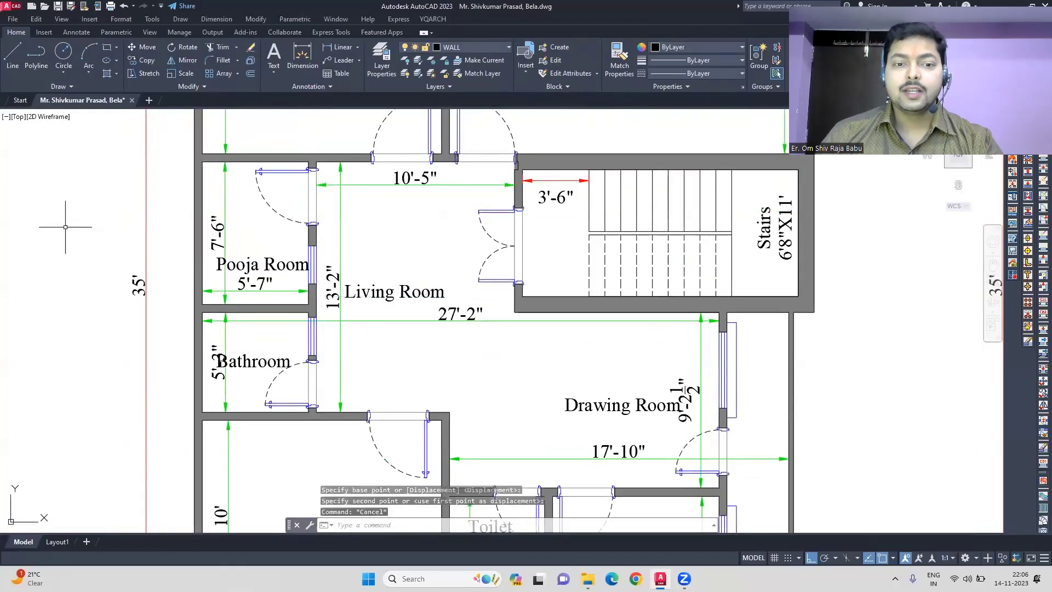
scroll(419, 307, down, 2)
scroll(432, 461, up, 2)
- Dimension the length and width of the open strip south of the rooms with DDWW
middle_drag(432, 461, 484, 338)
text(ddww)
key(Return)
click(277, 463)
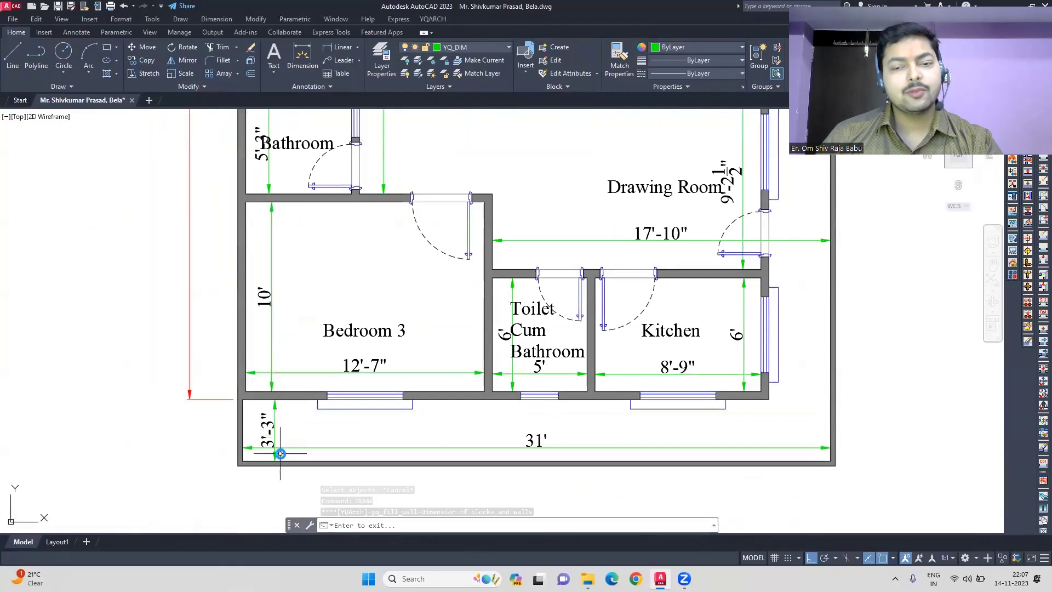
- Dimension the main building's south side and the width of the east strip, matching properties from the existing dimensions
middle_drag(790, 106, 553, 227)
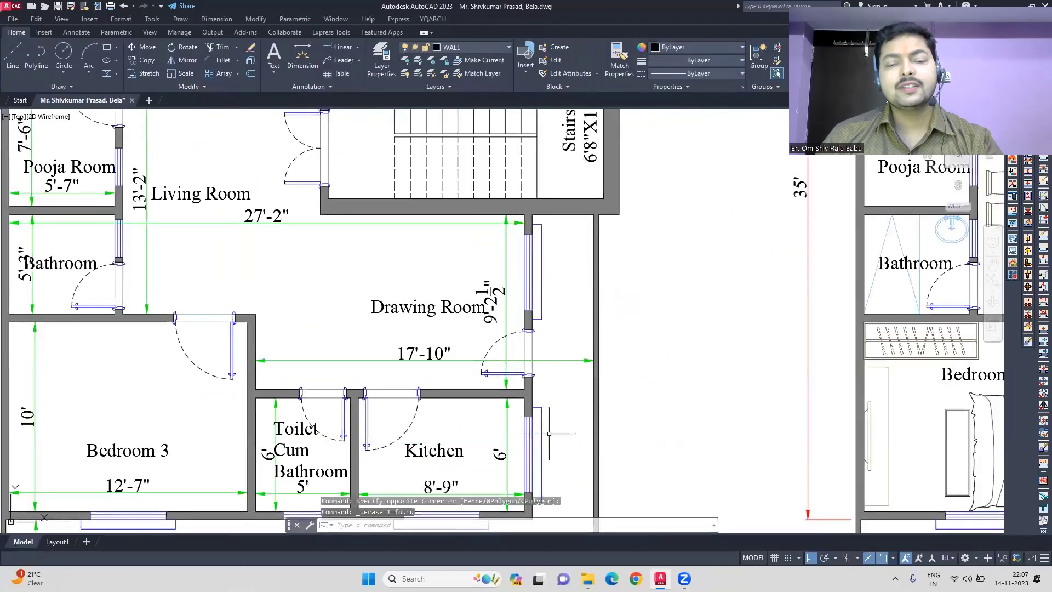
key(Escape)
scroll(482, 468, down, 2)
scroll(71, 329, up, 3)
key(m)
key(a)
key(Return)
key(Escape)
scroll(65, 305, down, 3)
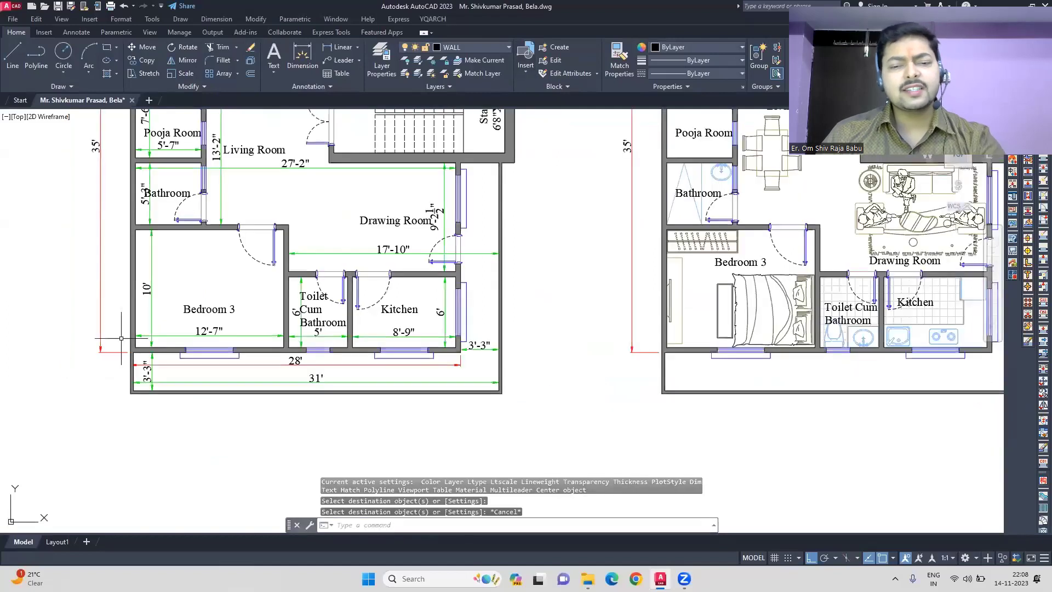
- Dimension the stair block's projection beyond the Drawing Room's east wall, matching properties from an existing dimension
scroll(503, 235, up, 2)
scroll(503, 236, up, 2)
scroll(490, 192, down, 2)
key(m)
key(a)
key(Return)
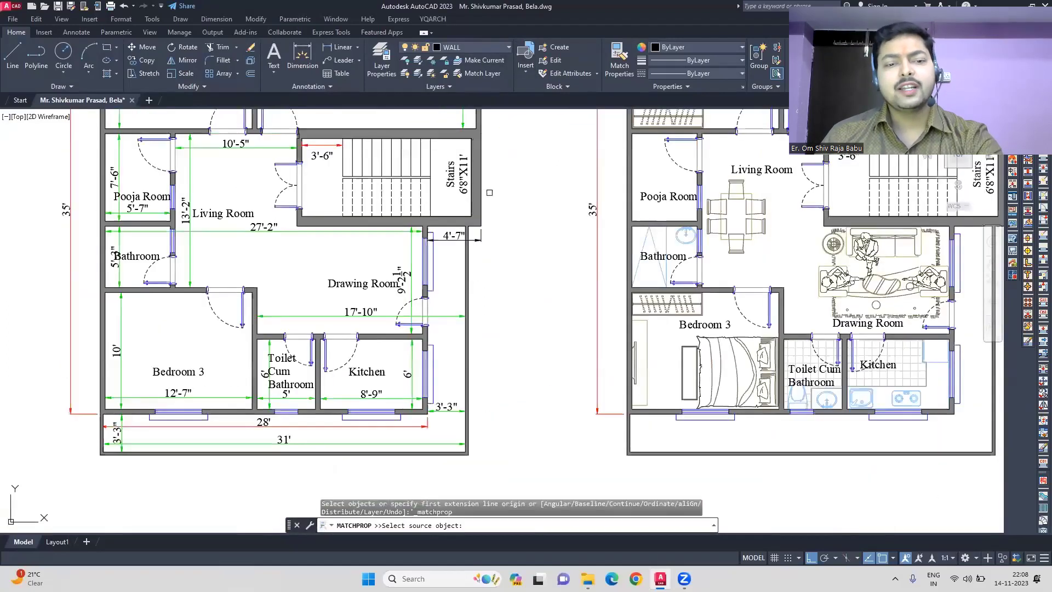
key(Escape)
- Edit the text of the Drawing Room's north-south dimension to read 9'-2"
middle_drag(131, 457, 209, 366)
scroll(209, 366, down, 3)
scroll(304, 329, up, 5)
double_click(311, 320)
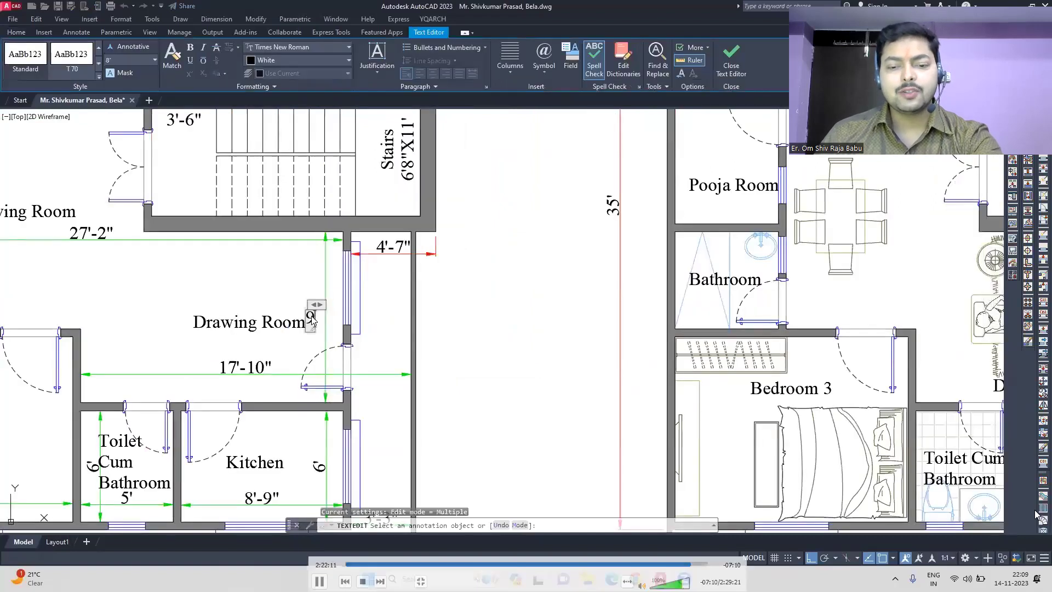
click(380, 325)
key(Escape)
scroll(535, 318, down, 3)
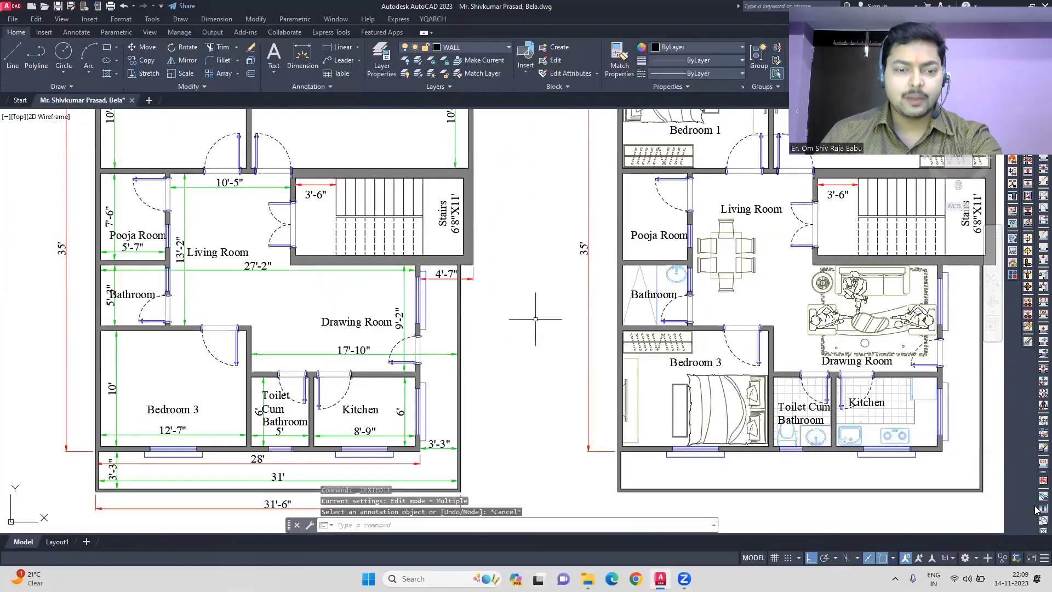
- Move the Living Room label straight south within its room on the dimensioned plan
scroll(164, 296, up, 5)
click(132, 249)
text(m)
key(space)
click(226, 255)
click(227, 309)
key(Escape)
scroll(298, 306, down, 5)
click(235, 294)
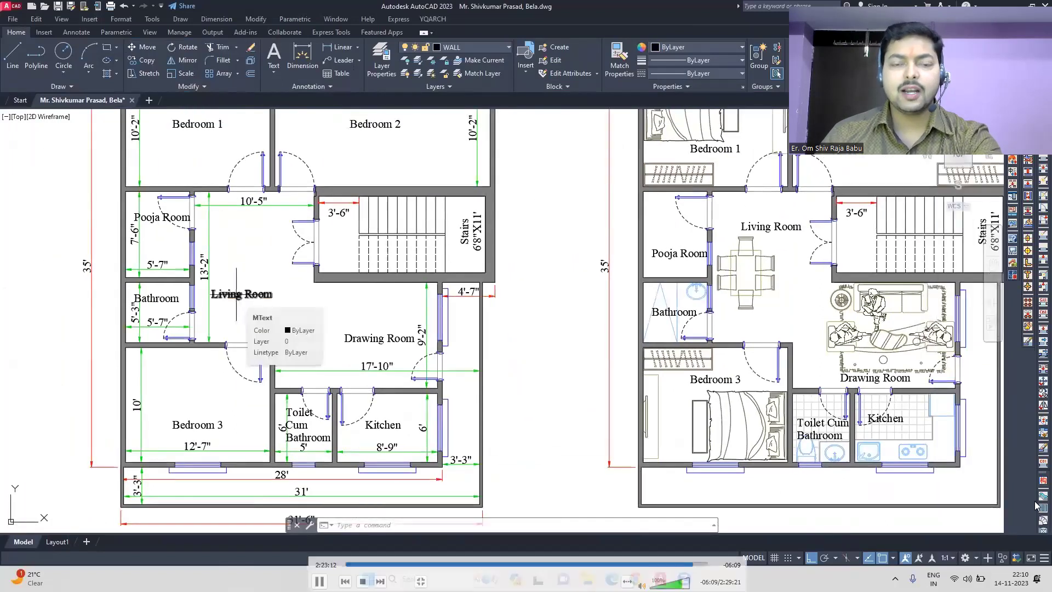
scroll(235, 296, up, 4)
double_click(234, 296)
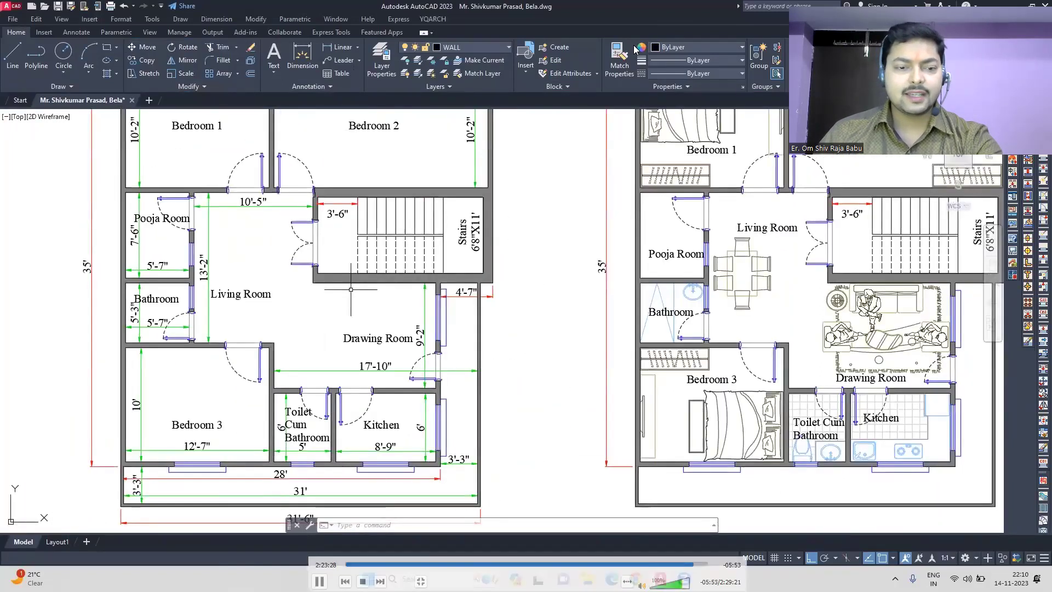